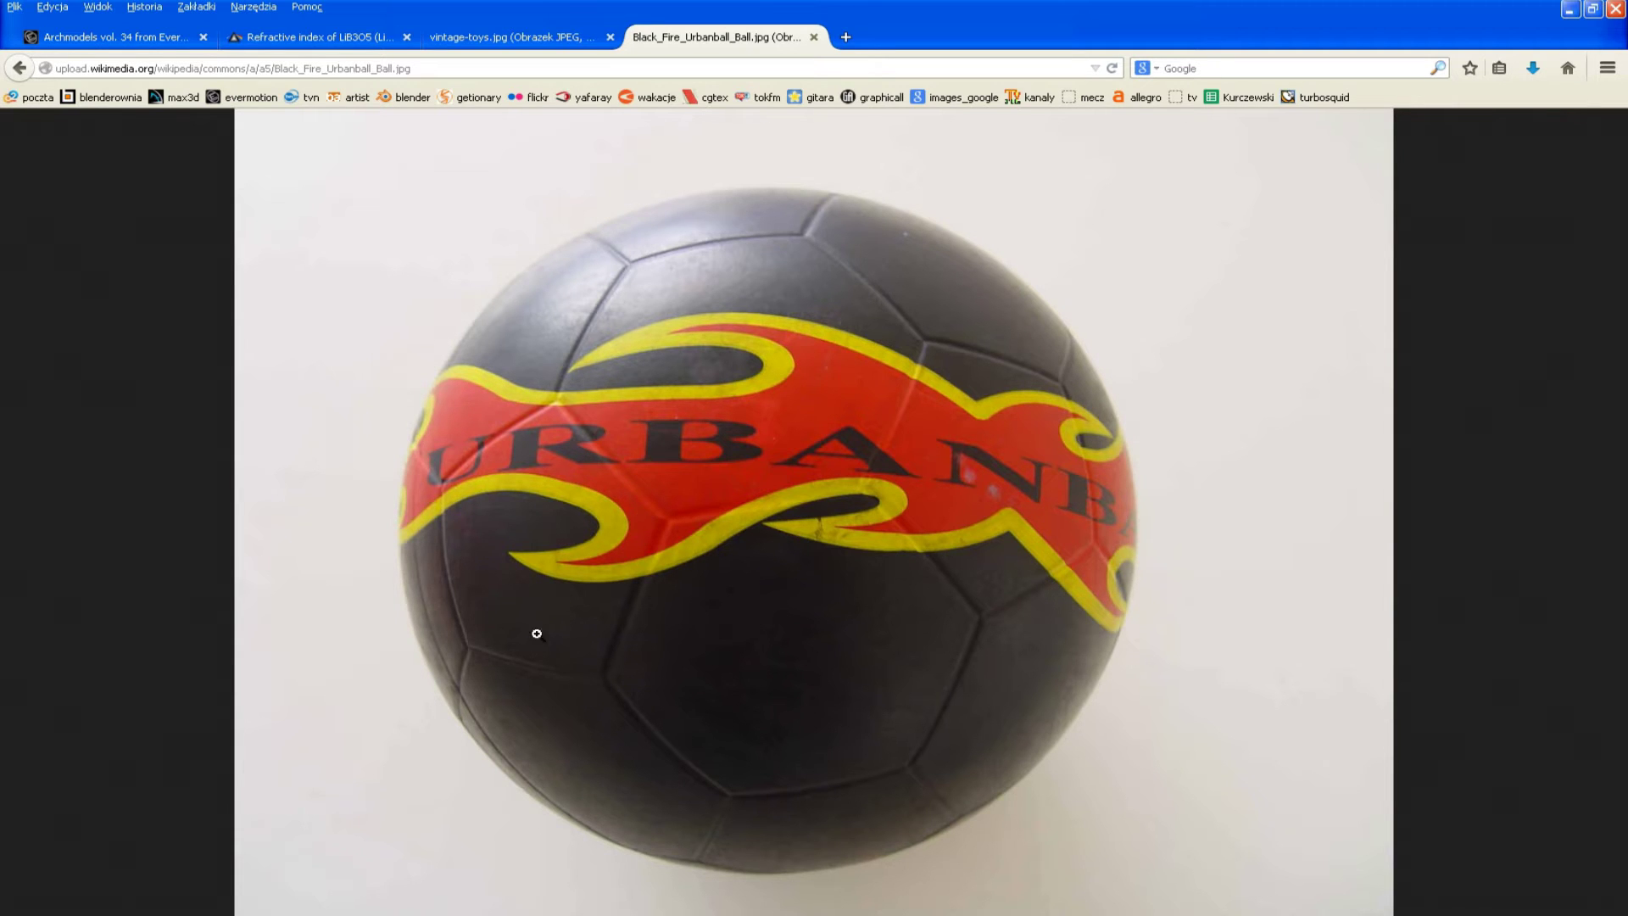
- Glance at the 3ds Max scene, then show the Archmodels vol. 34 Evermotion tab in Firefox
{"action": "left_click", "coordinate": [439, 908]}
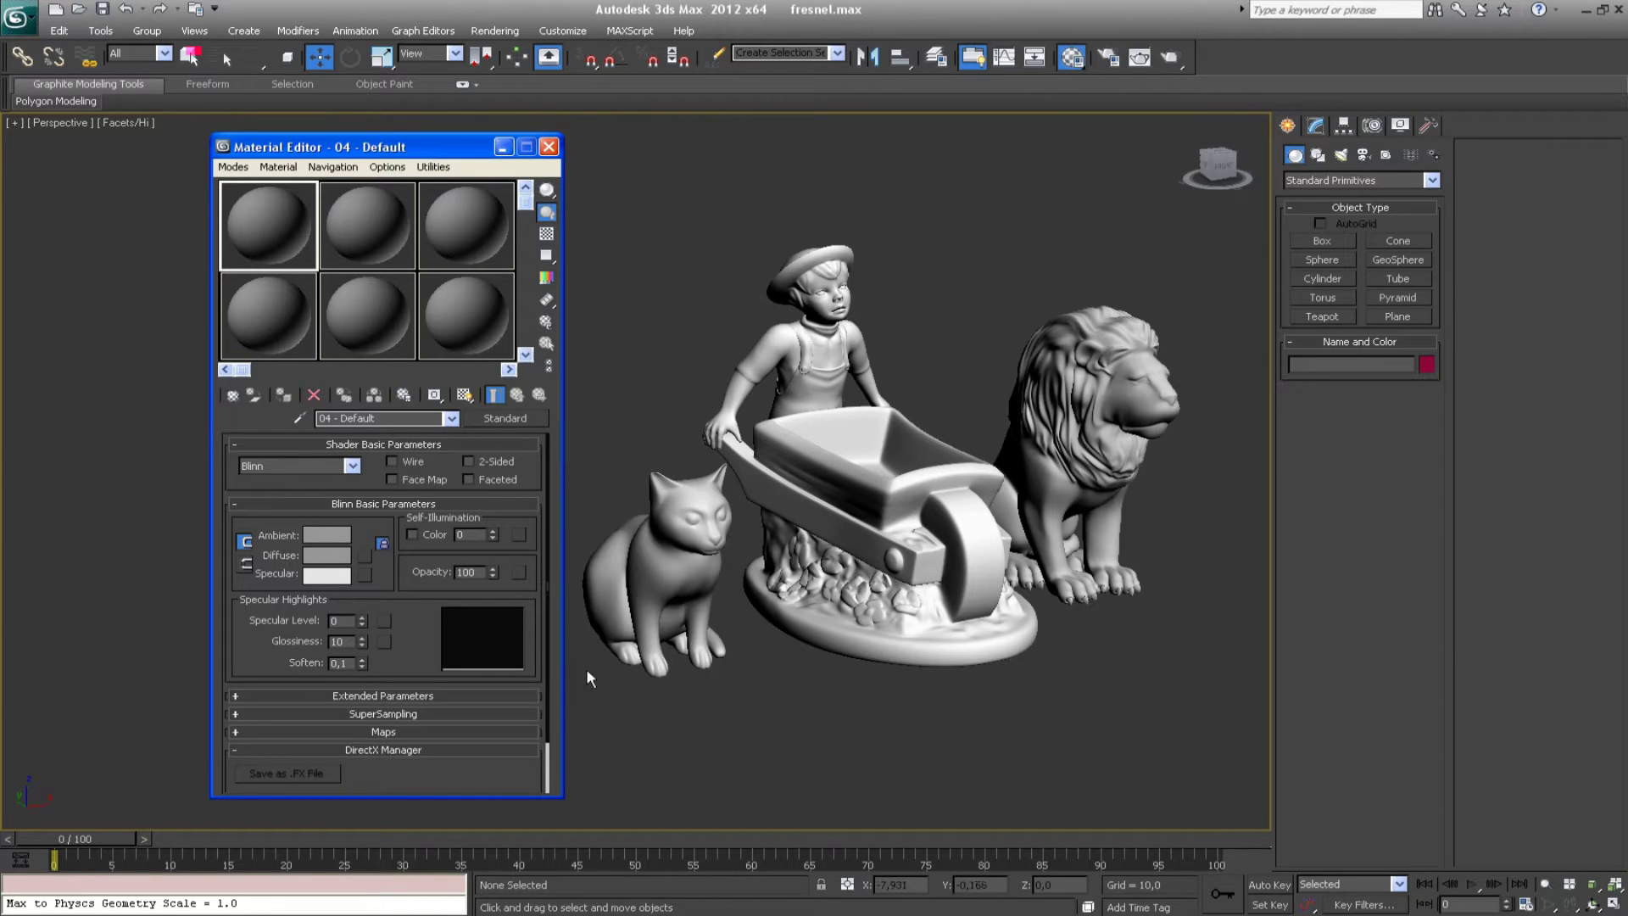
{"action": "key", "text": "alt+Tab"}
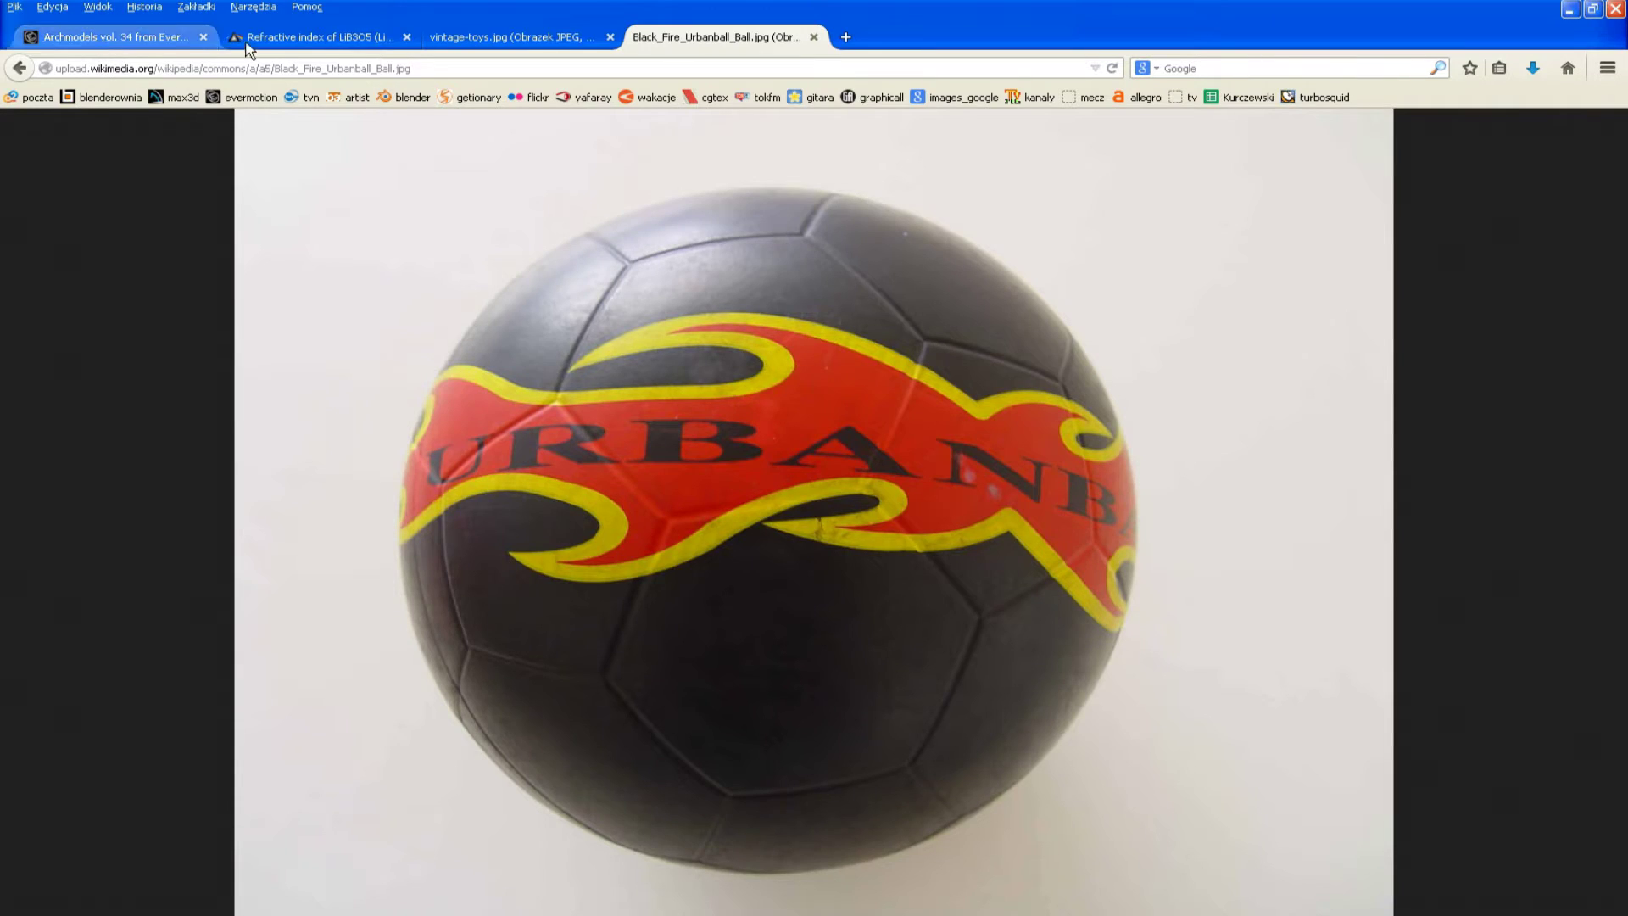
{"action": "left_click", "coordinate": [115, 37]}
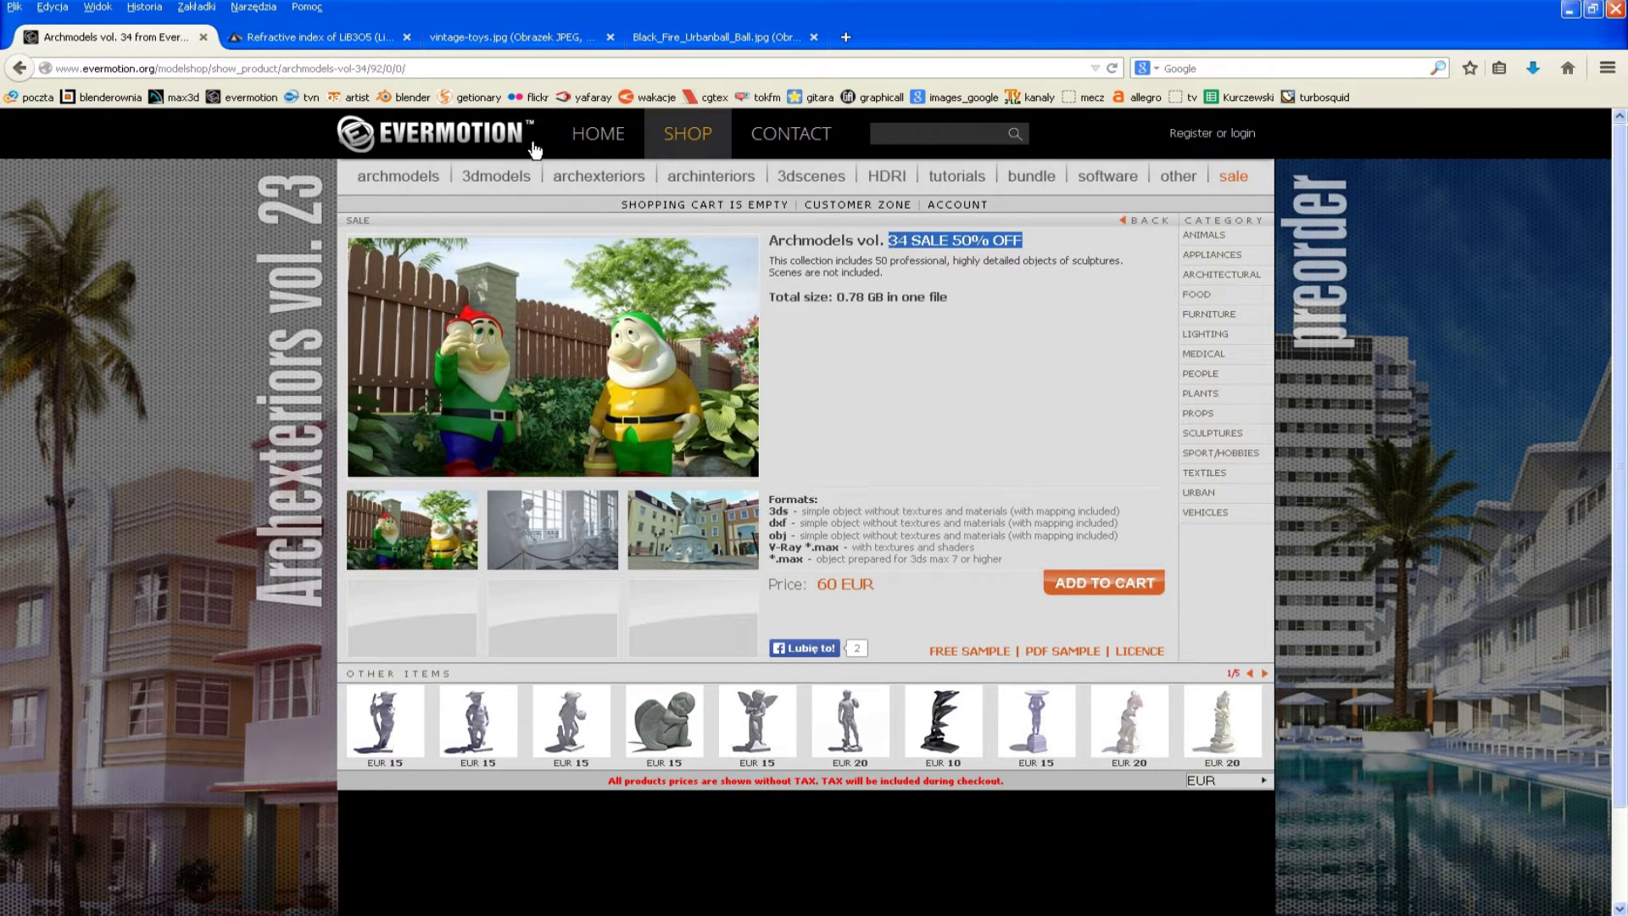
- Back in 3ds Max, change the 04 - Default material from Standard to VRayMtl
{"action": "left_click", "coordinate": [1570, 9]}
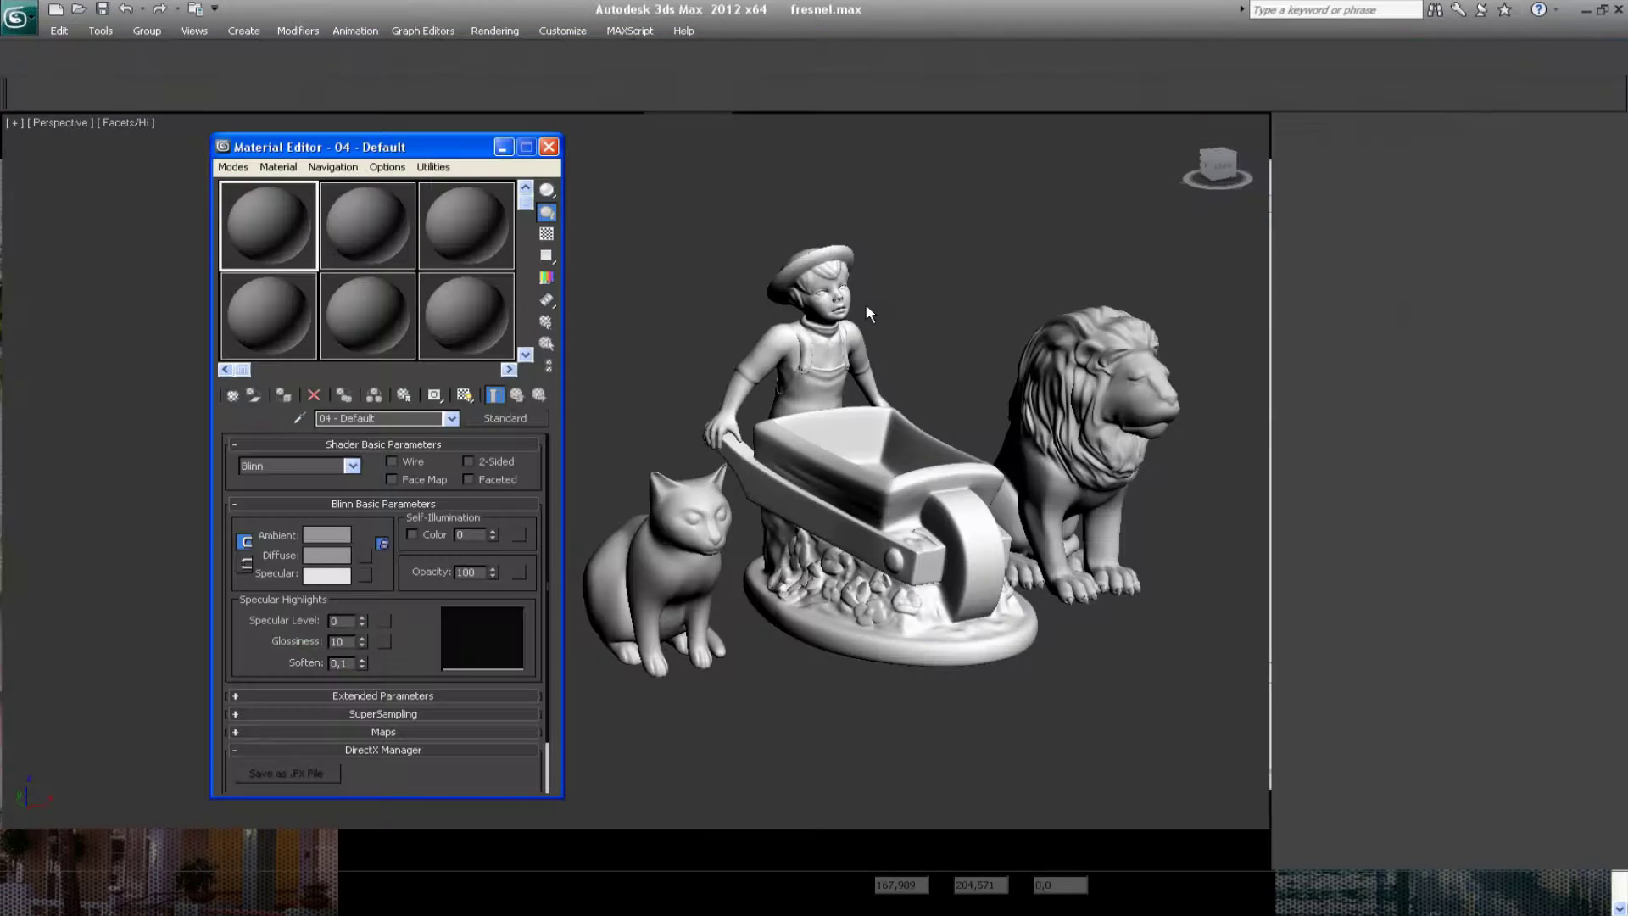
{"action": "left_click", "coordinate": [490, 420]}
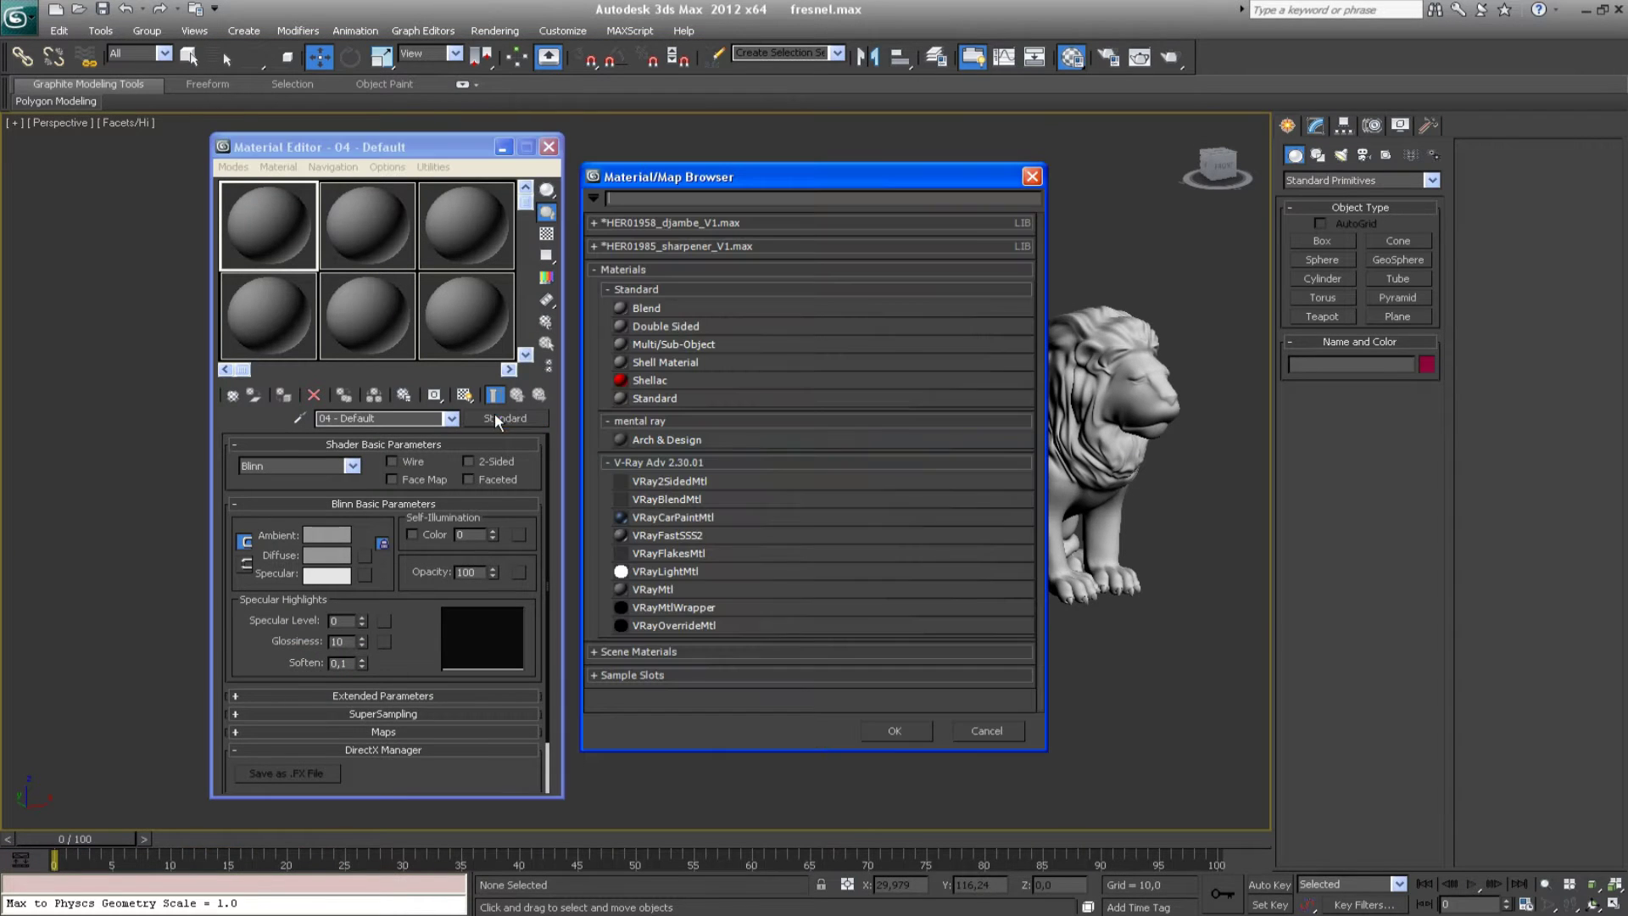
{"action": "double_click", "coordinate": [691, 593]}
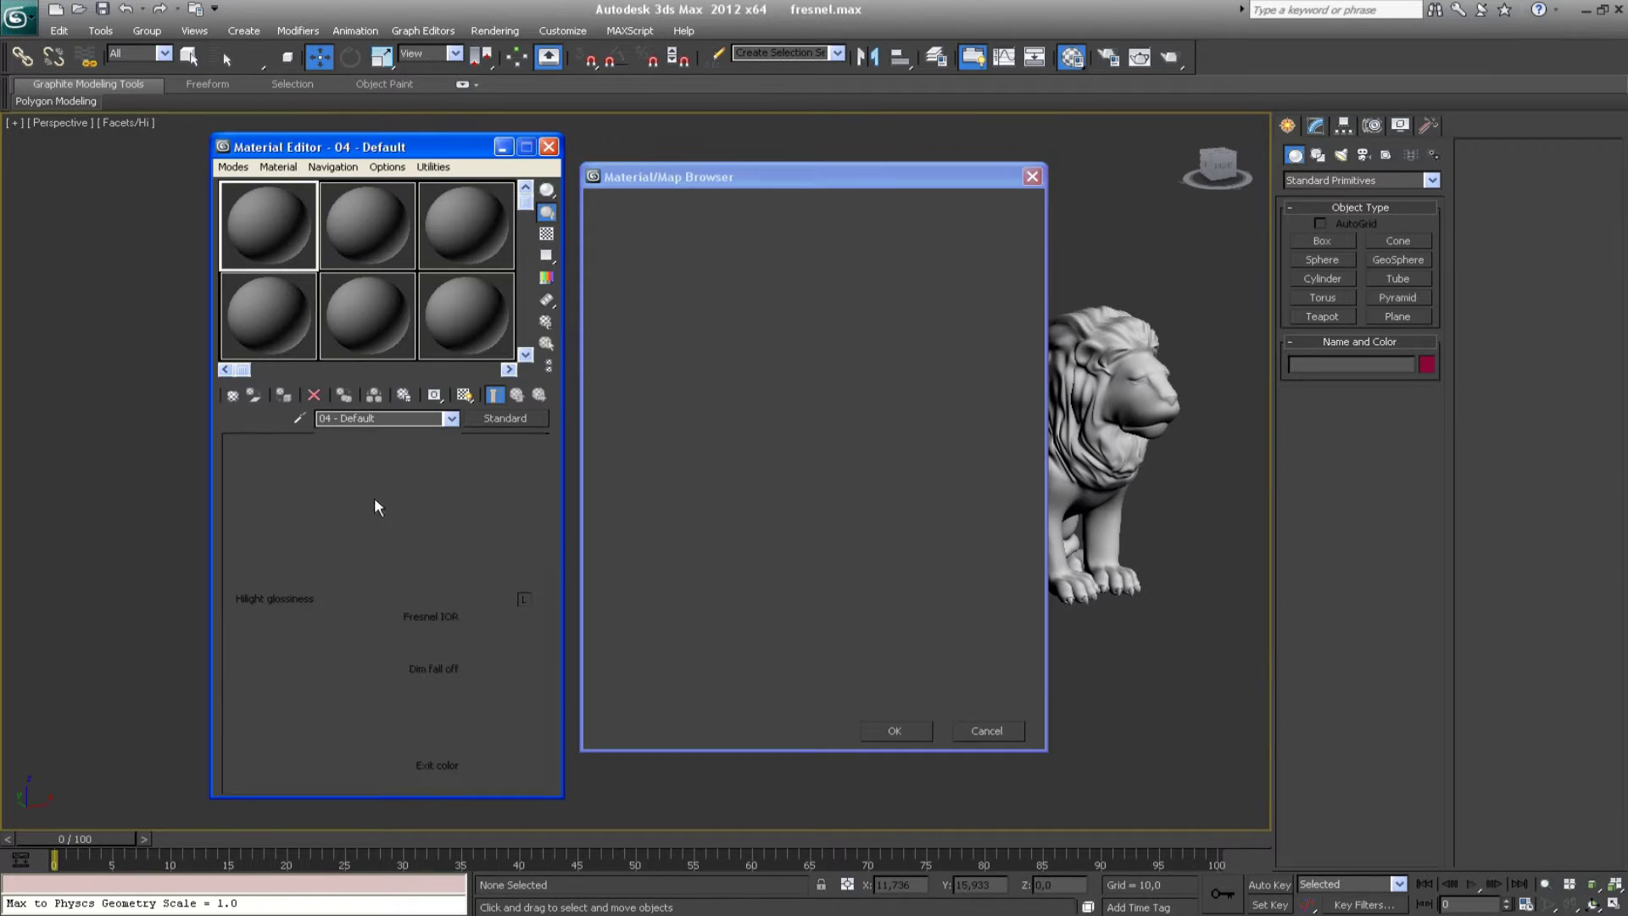
- Preview the material large with a checker background and set Refl. glossiness to 0,85
{"action": "double_click", "coordinate": [252, 239]}
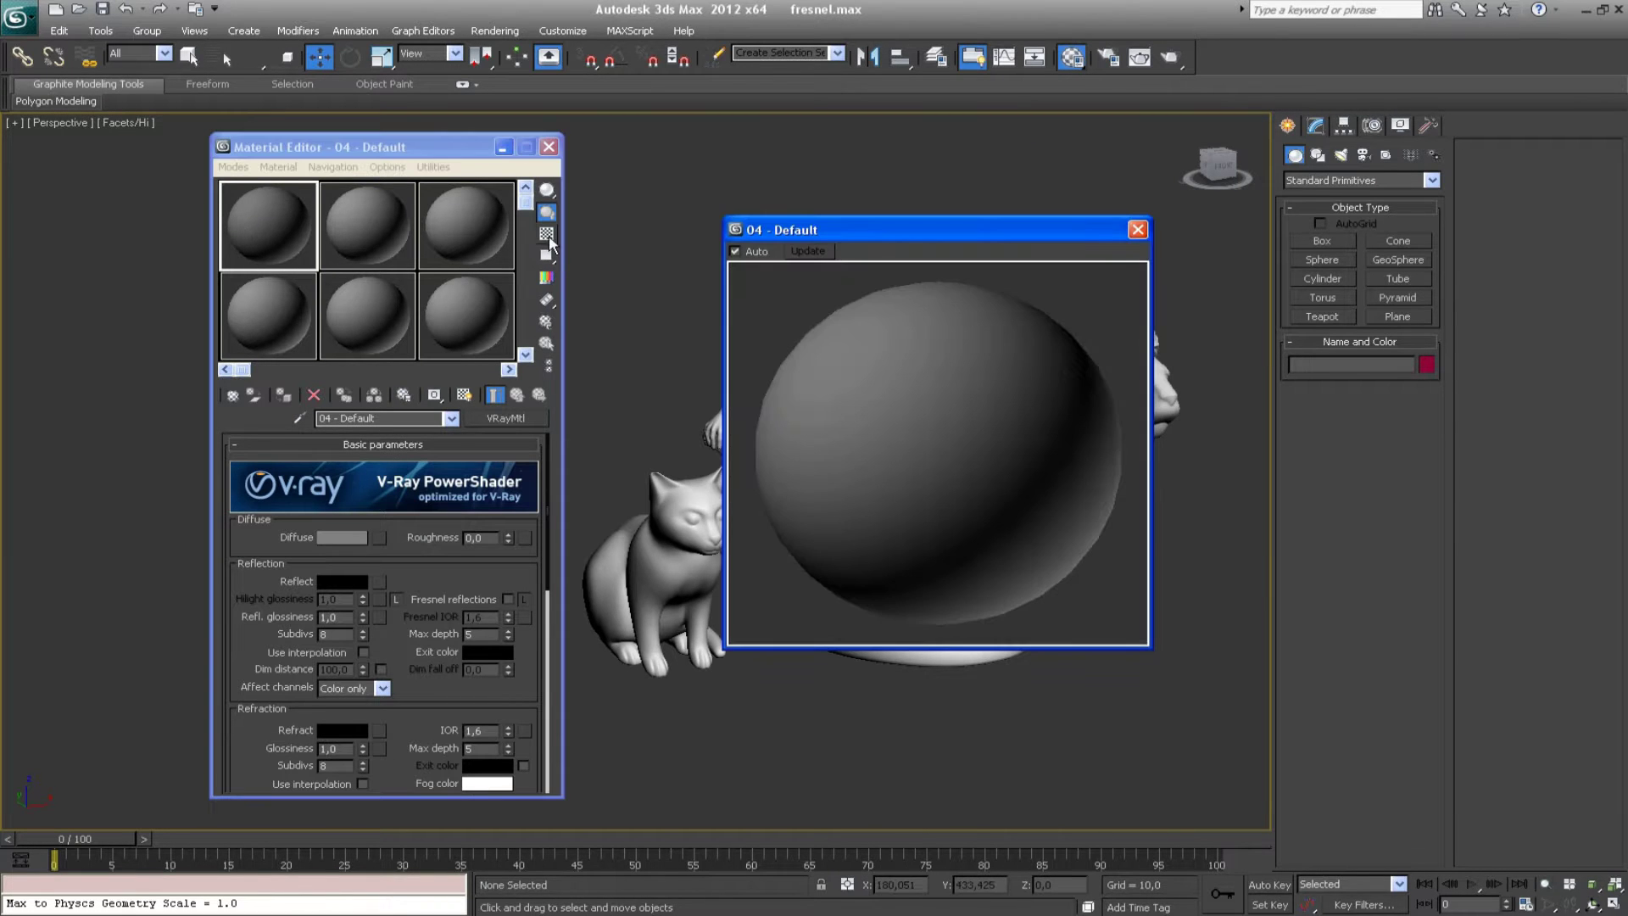
{"action": "left_click", "coordinate": [547, 235]}
{"action": "left_click", "coordinate": [547, 235]}
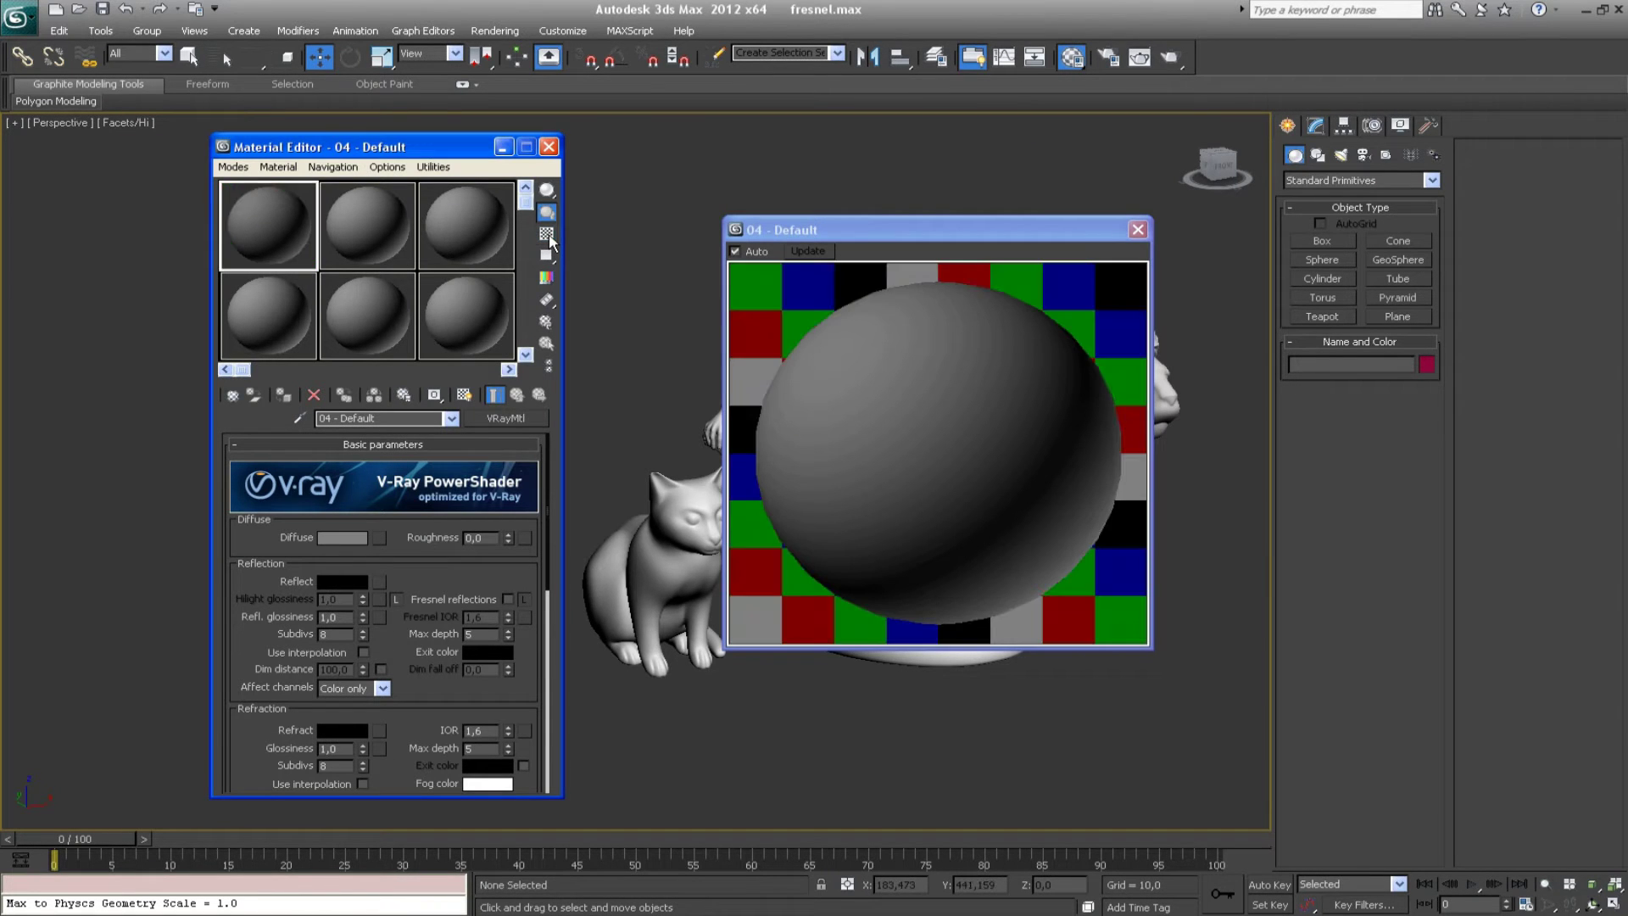
{"action": "left_click", "coordinate": [898, 231]}
{"action": "left_click", "coordinate": [547, 235]}
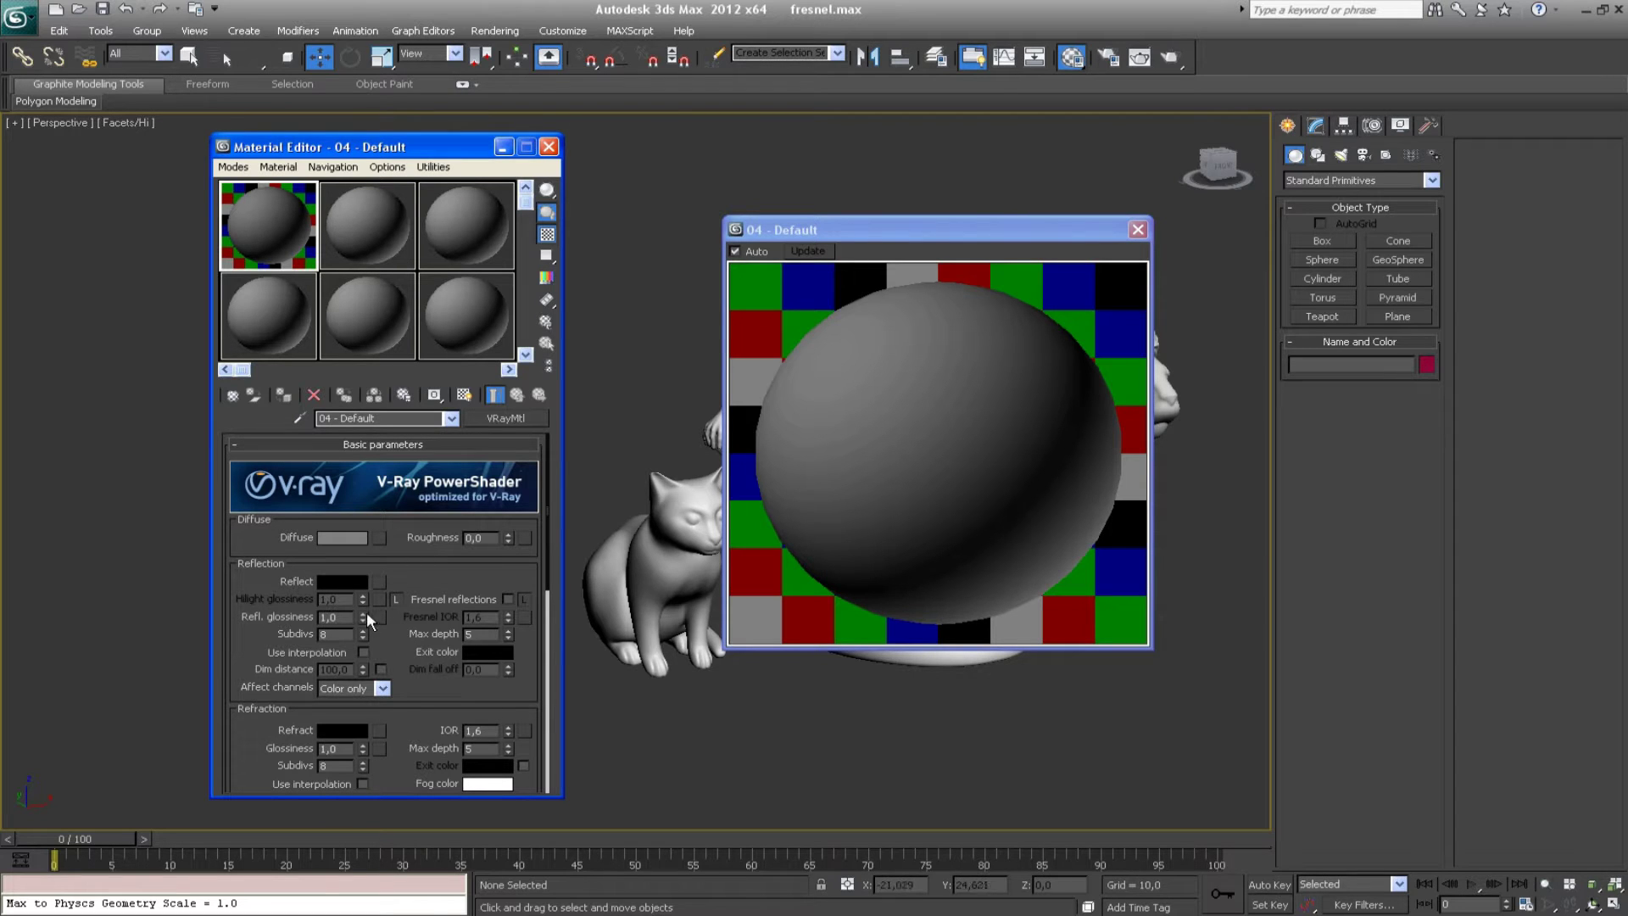
{"action": "left_click_drag", "start_coordinate": [362, 612], "coordinate": [357, 626]}
- Put a Falloff map in the VRayMtl's Reflect slot and scroll down to its Output rollout
{"action": "left_click", "coordinate": [381, 582]}
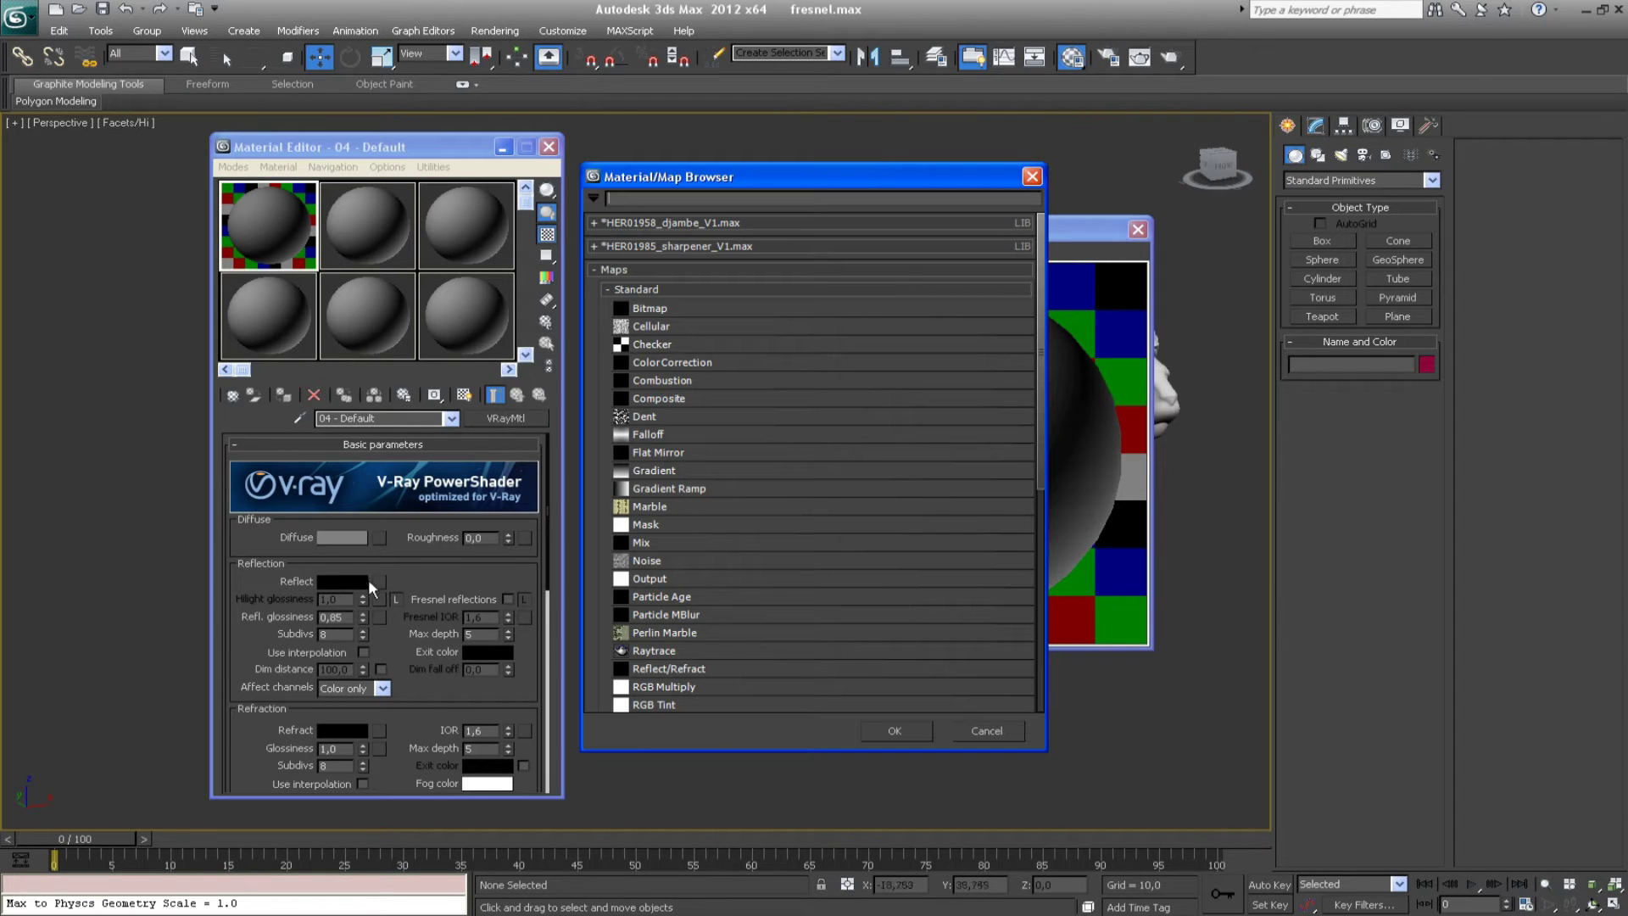
{"action": "double_click", "coordinate": [623, 435]}
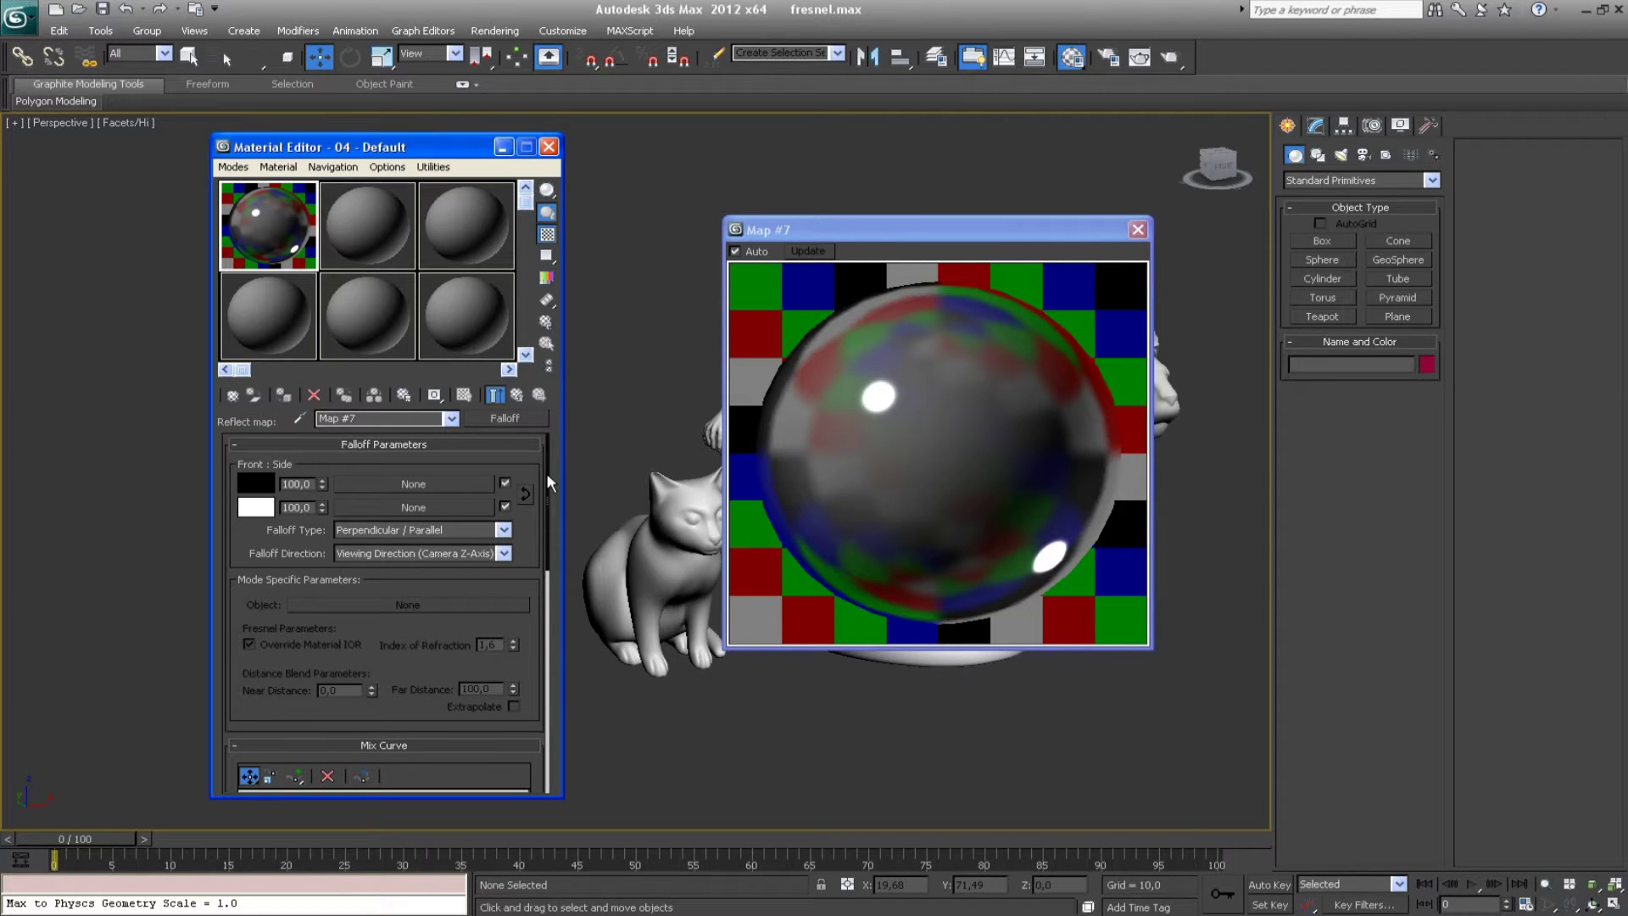
{"action": "left_click_drag", "start_coordinate": [549, 482], "coordinate": [550, 541]}
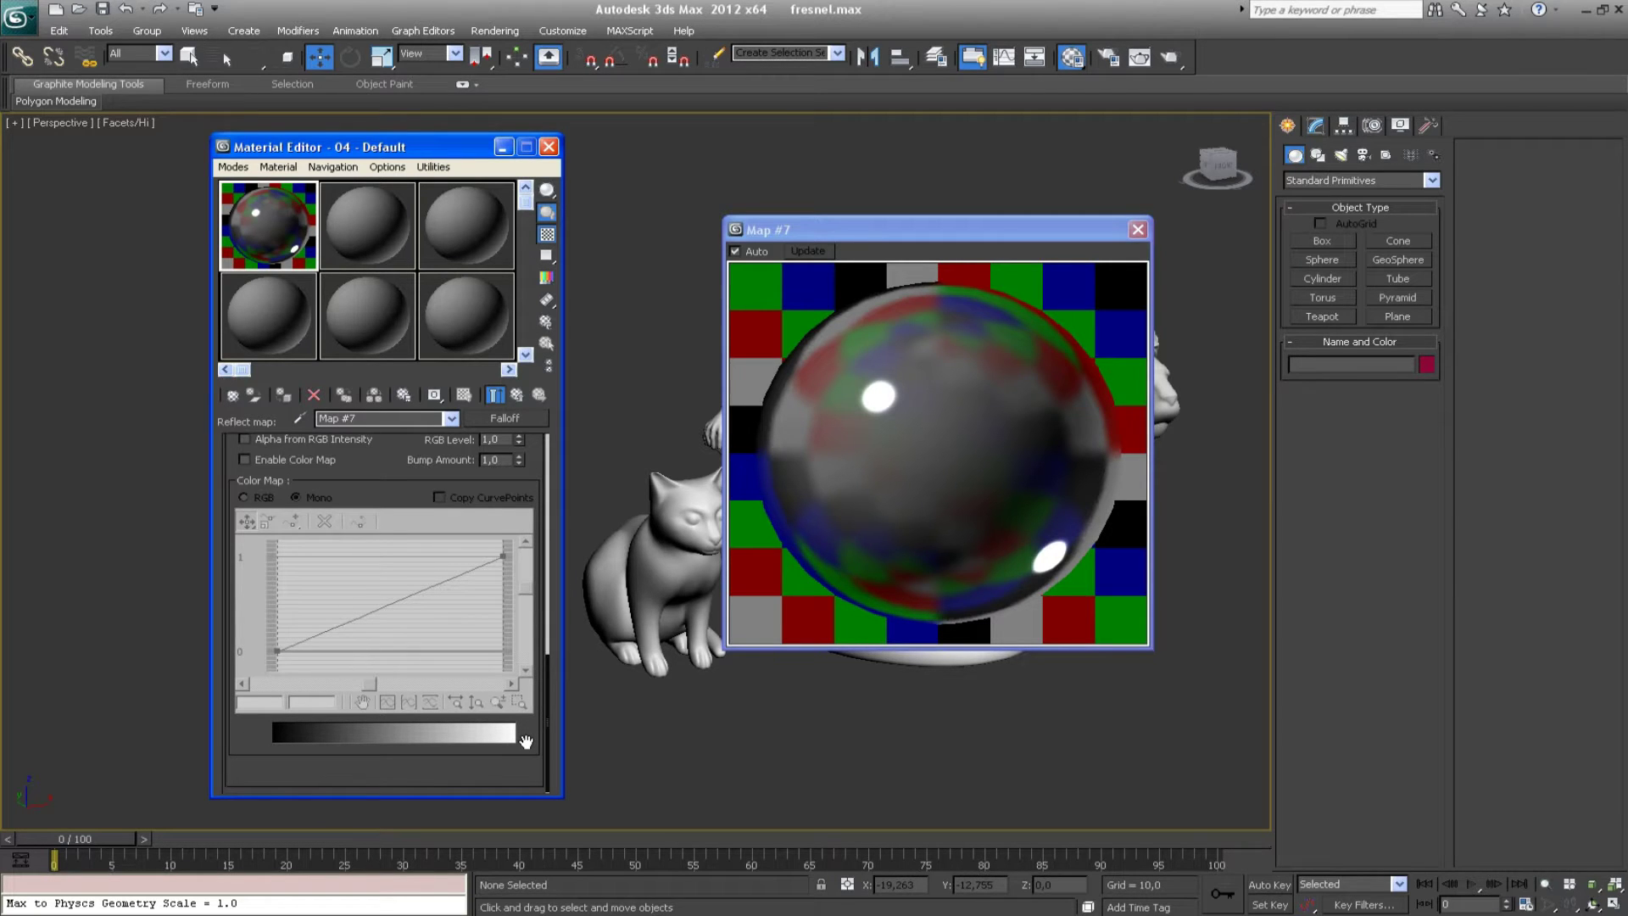
- Enable the Falloff's color map and add a Bezier point, bending the curve low and flat at the start
{"action": "left_click", "coordinate": [245, 461]}
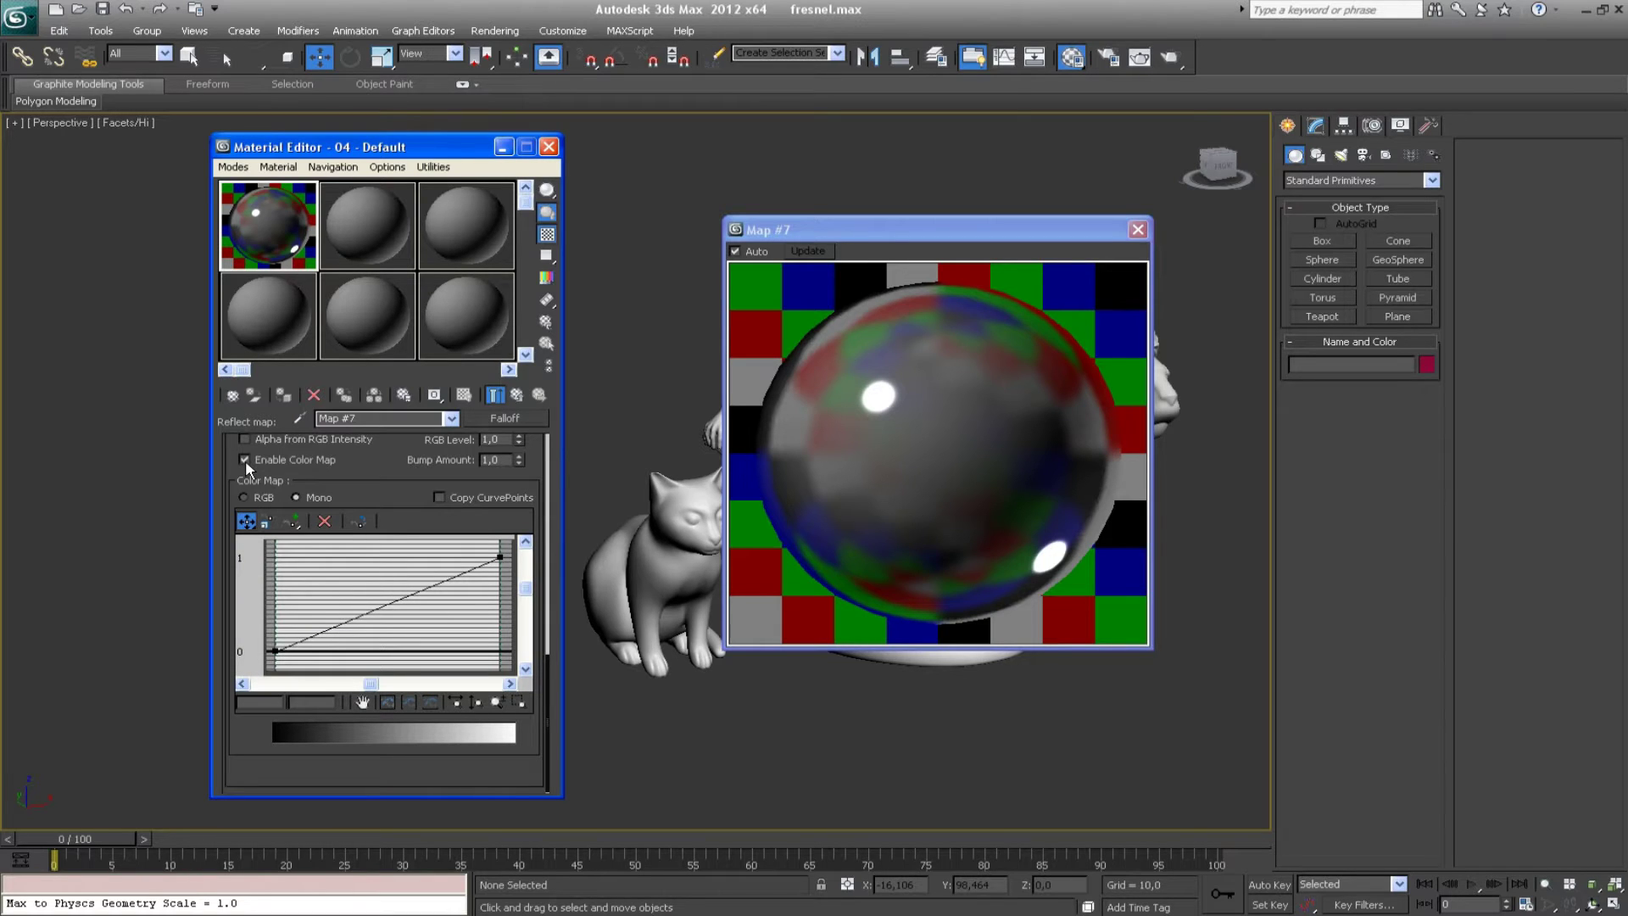
{"action": "left_click", "coordinate": [276, 651]}
{"action": "right_click", "coordinate": [277, 657]}
{"action": "left_click", "coordinate": [330, 628]}
{"action": "left_click_drag", "start_coordinate": [331, 626], "coordinate": [475, 650]}
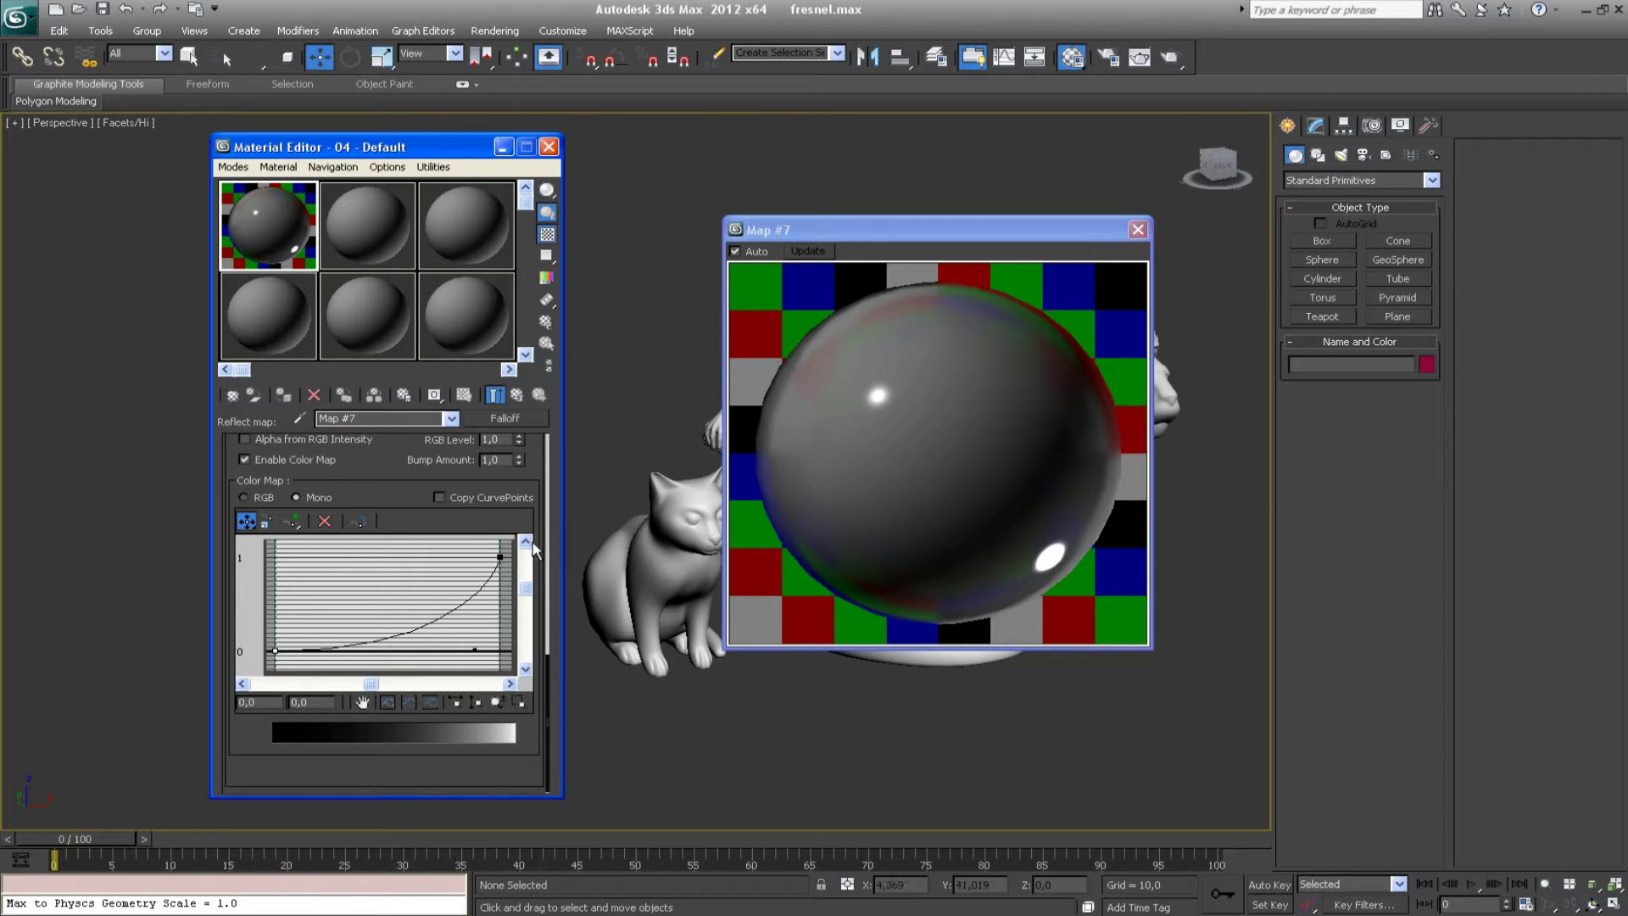
{"action": "left_click_drag", "start_coordinate": [476, 651], "coordinate": [275, 580]}
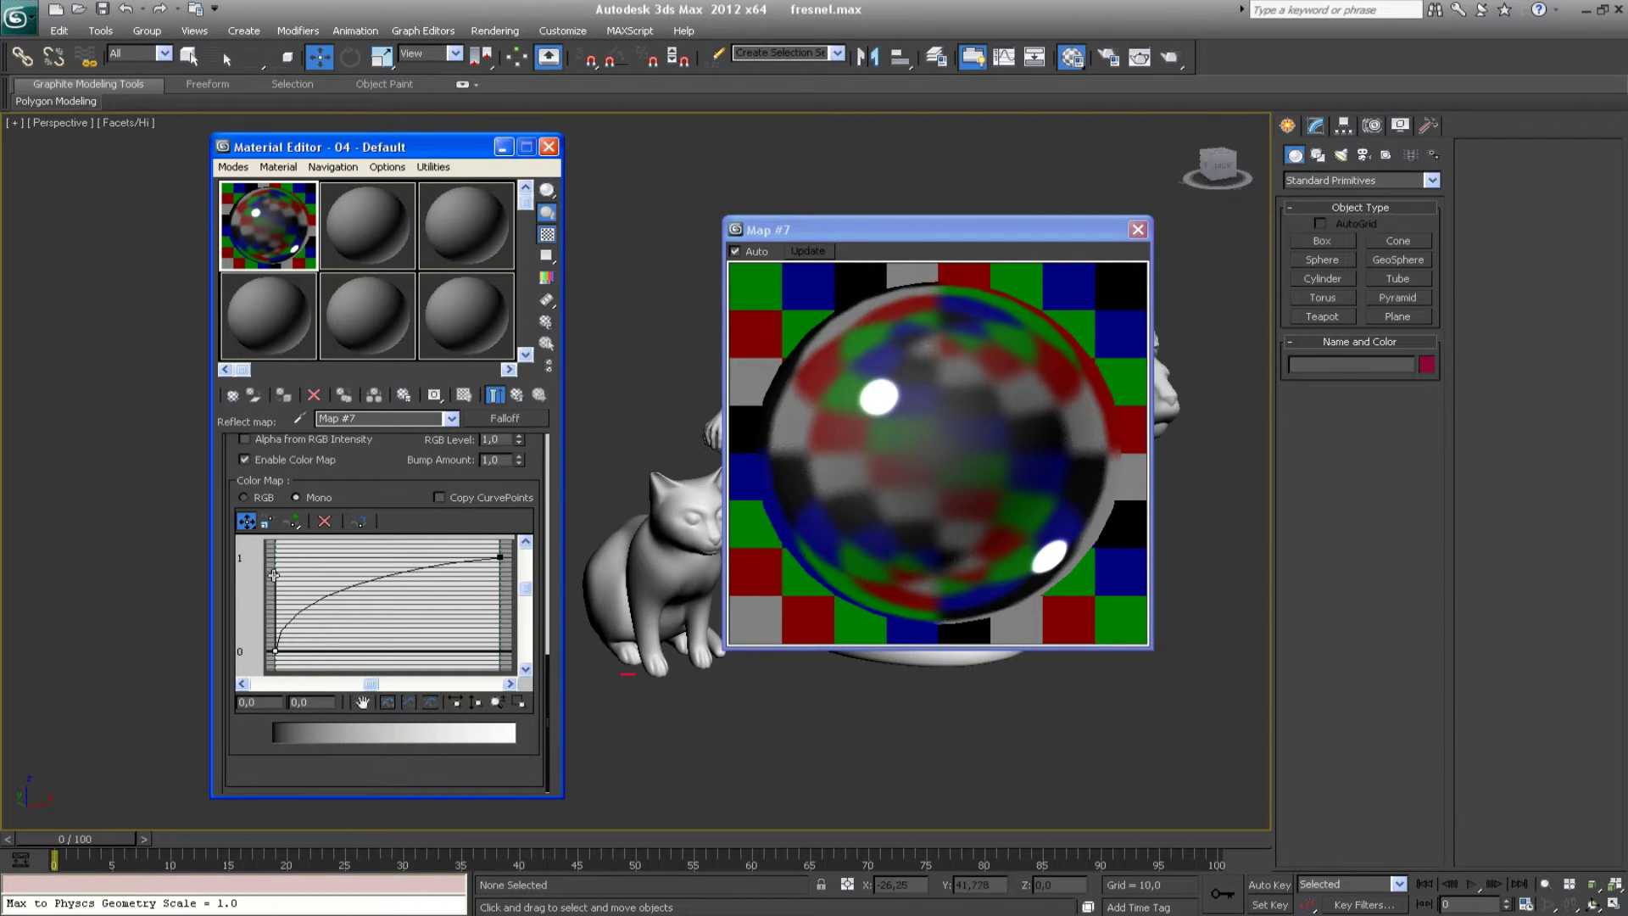
{"action": "left_click_drag", "start_coordinate": [274, 575], "coordinate": [404, 653]}
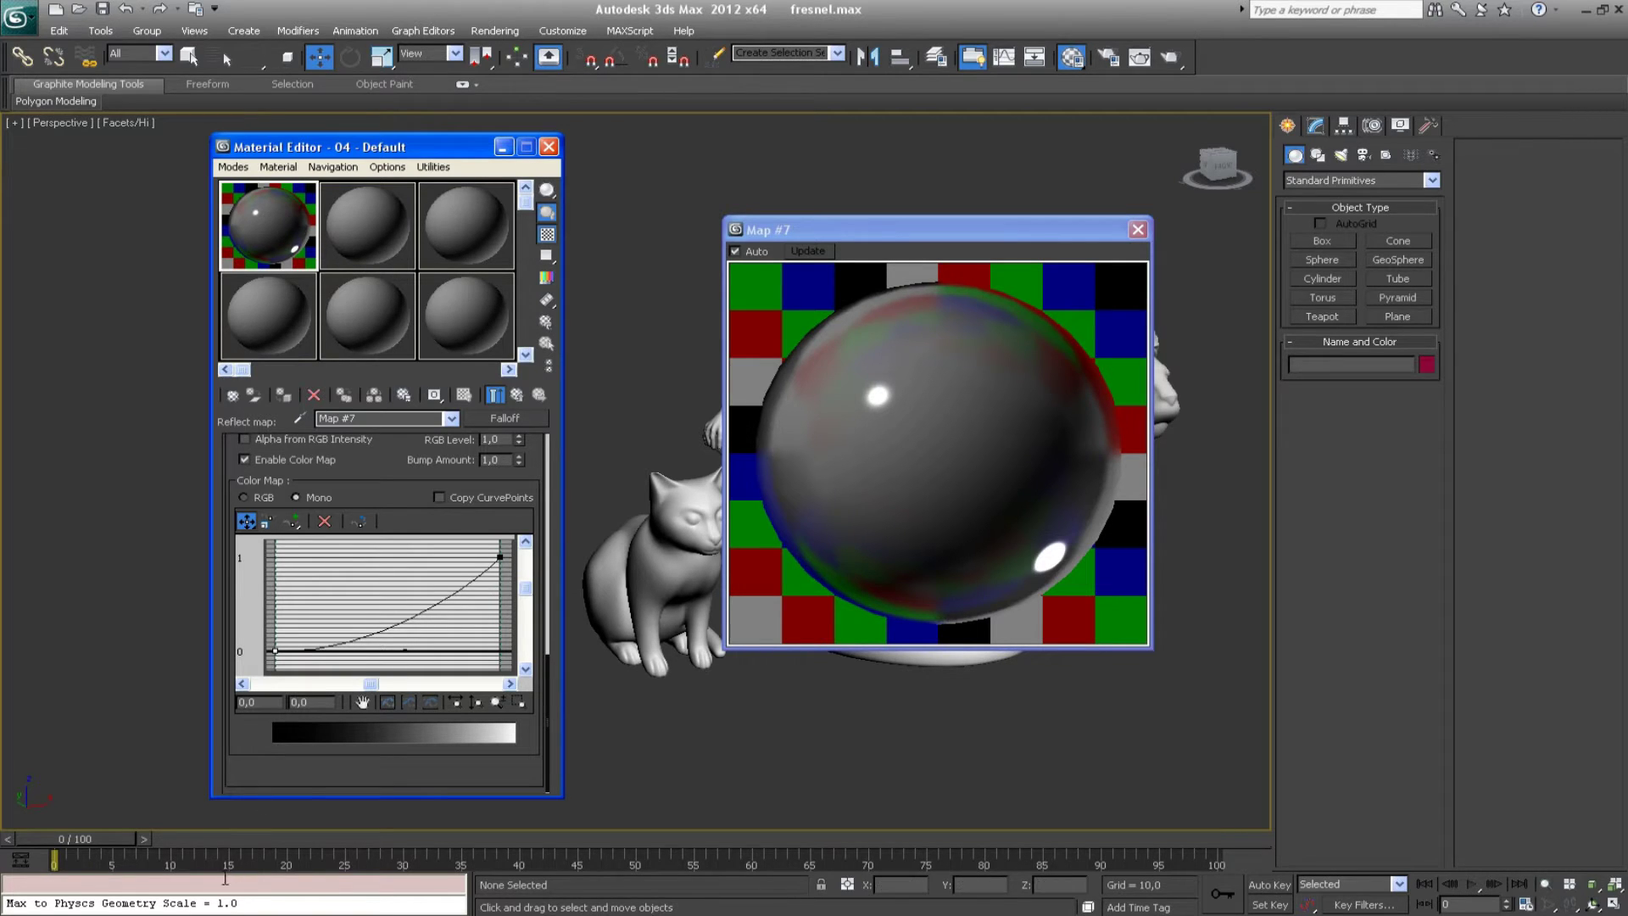
{"action": "key", "text": "alt+Tab"}
- On refractiveindex.info, keep shelf Main and book LiB3O5, then scroll down to the reflectance chart
{"action": "left_click", "coordinate": [247, 42]}
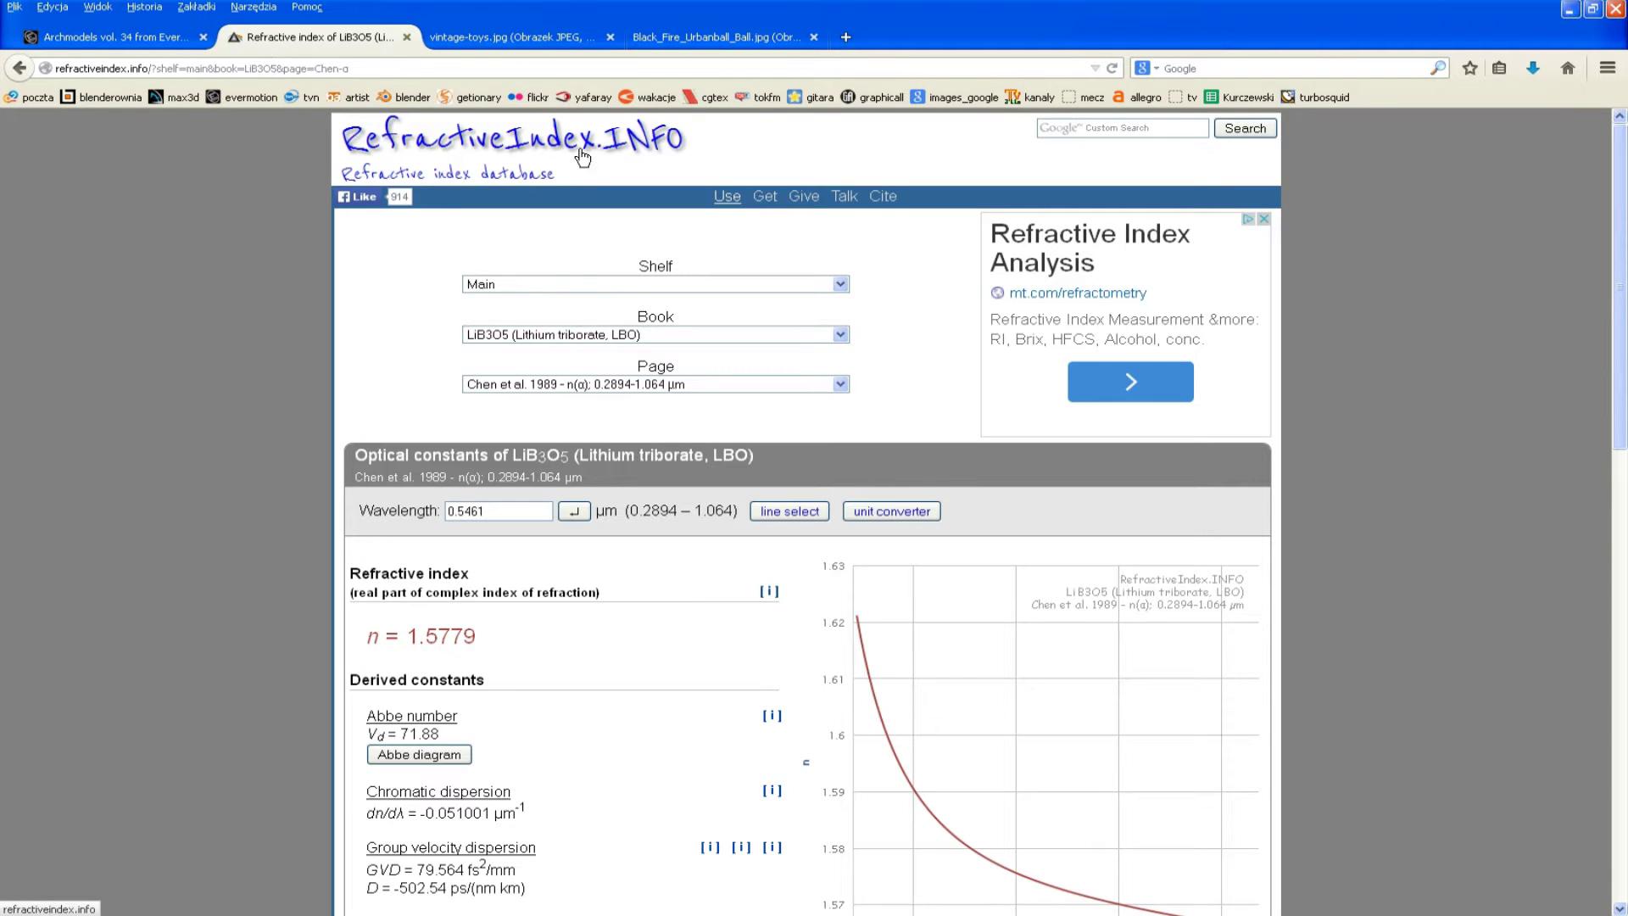
{"action": "scroll", "coordinate": [743, 151], "scroll_direction": "down", "scroll_amount": 2}
{"action": "scroll", "coordinate": [743, 151], "scroll_direction": "up", "scroll_amount": 2}
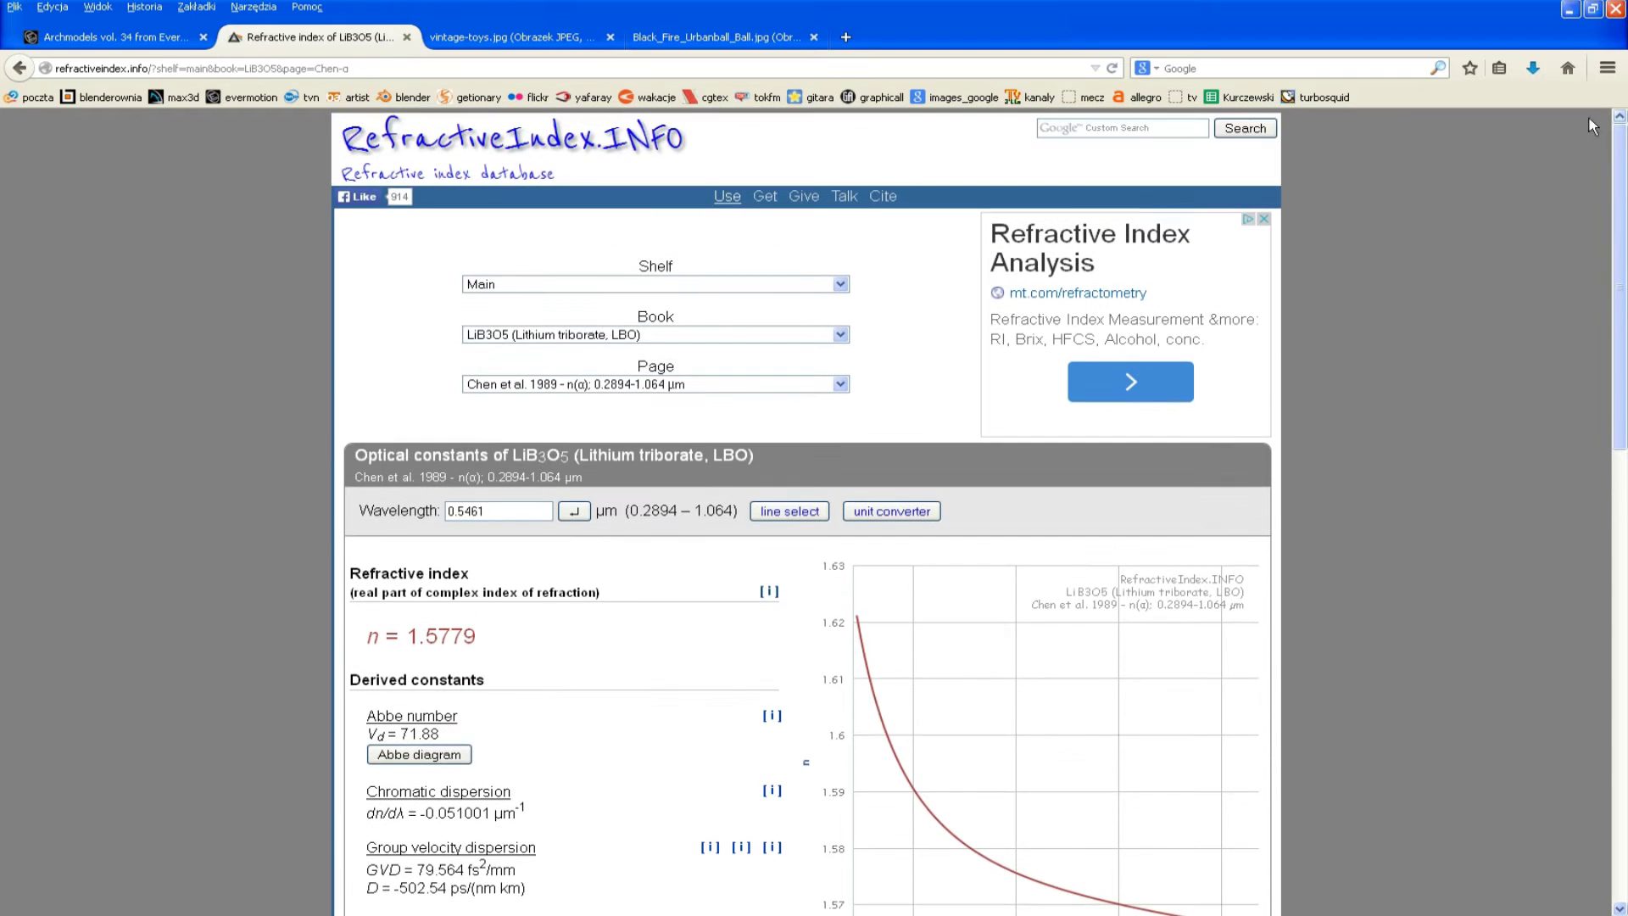
{"action": "left_click", "coordinate": [735, 283]}
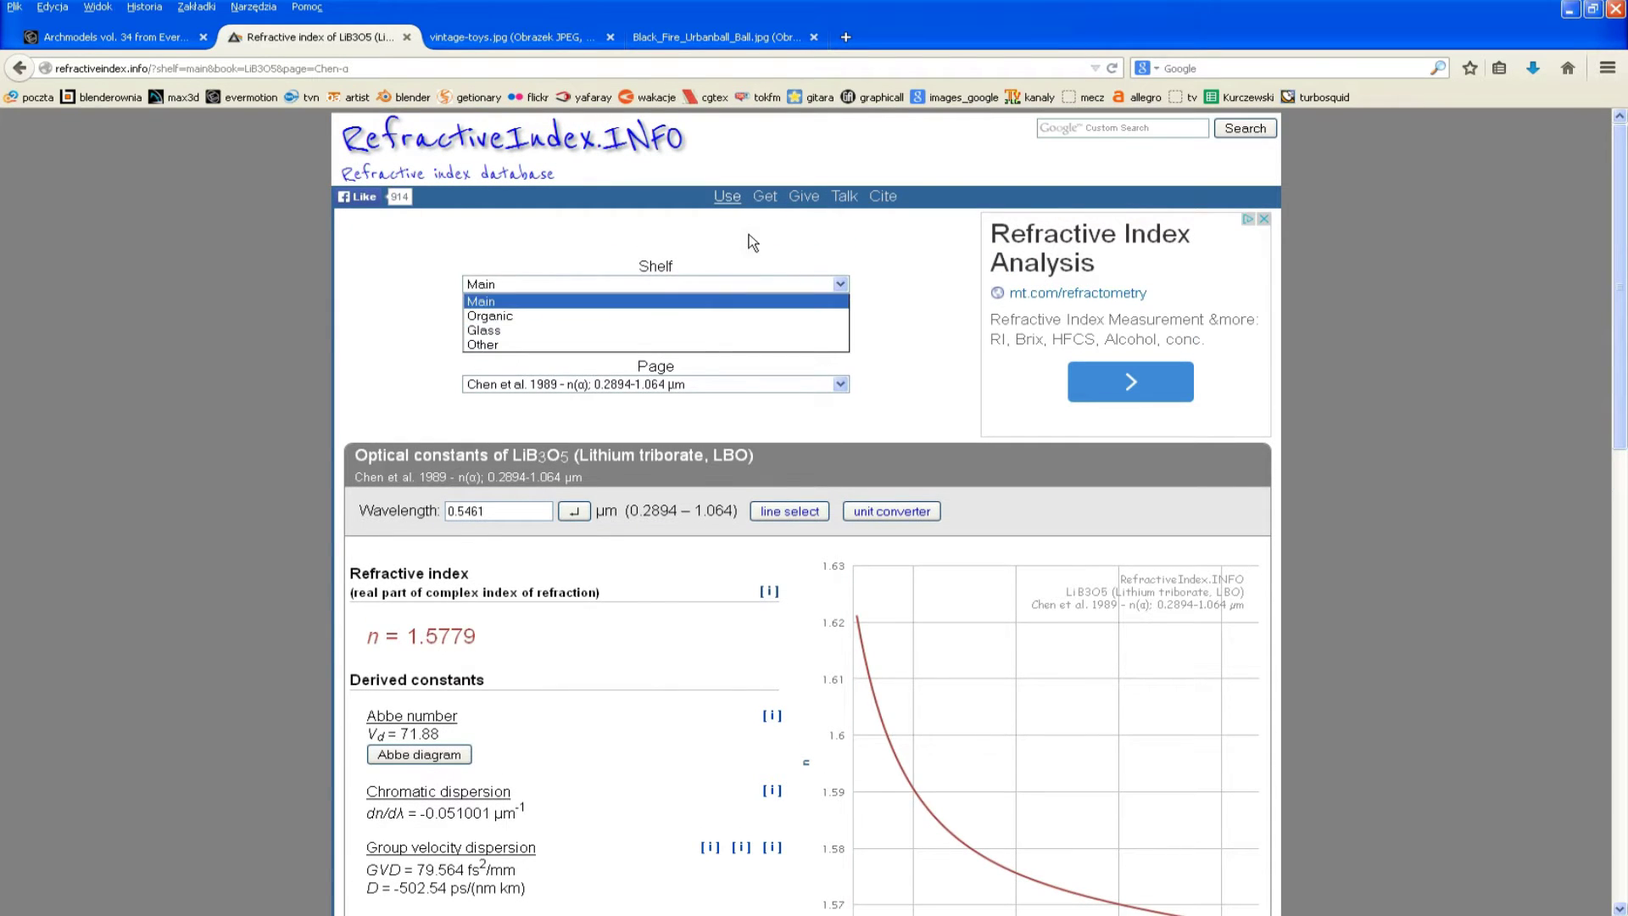
{"action": "left_click", "coordinate": [733, 301]}
{"action": "left_click", "coordinate": [729, 332]}
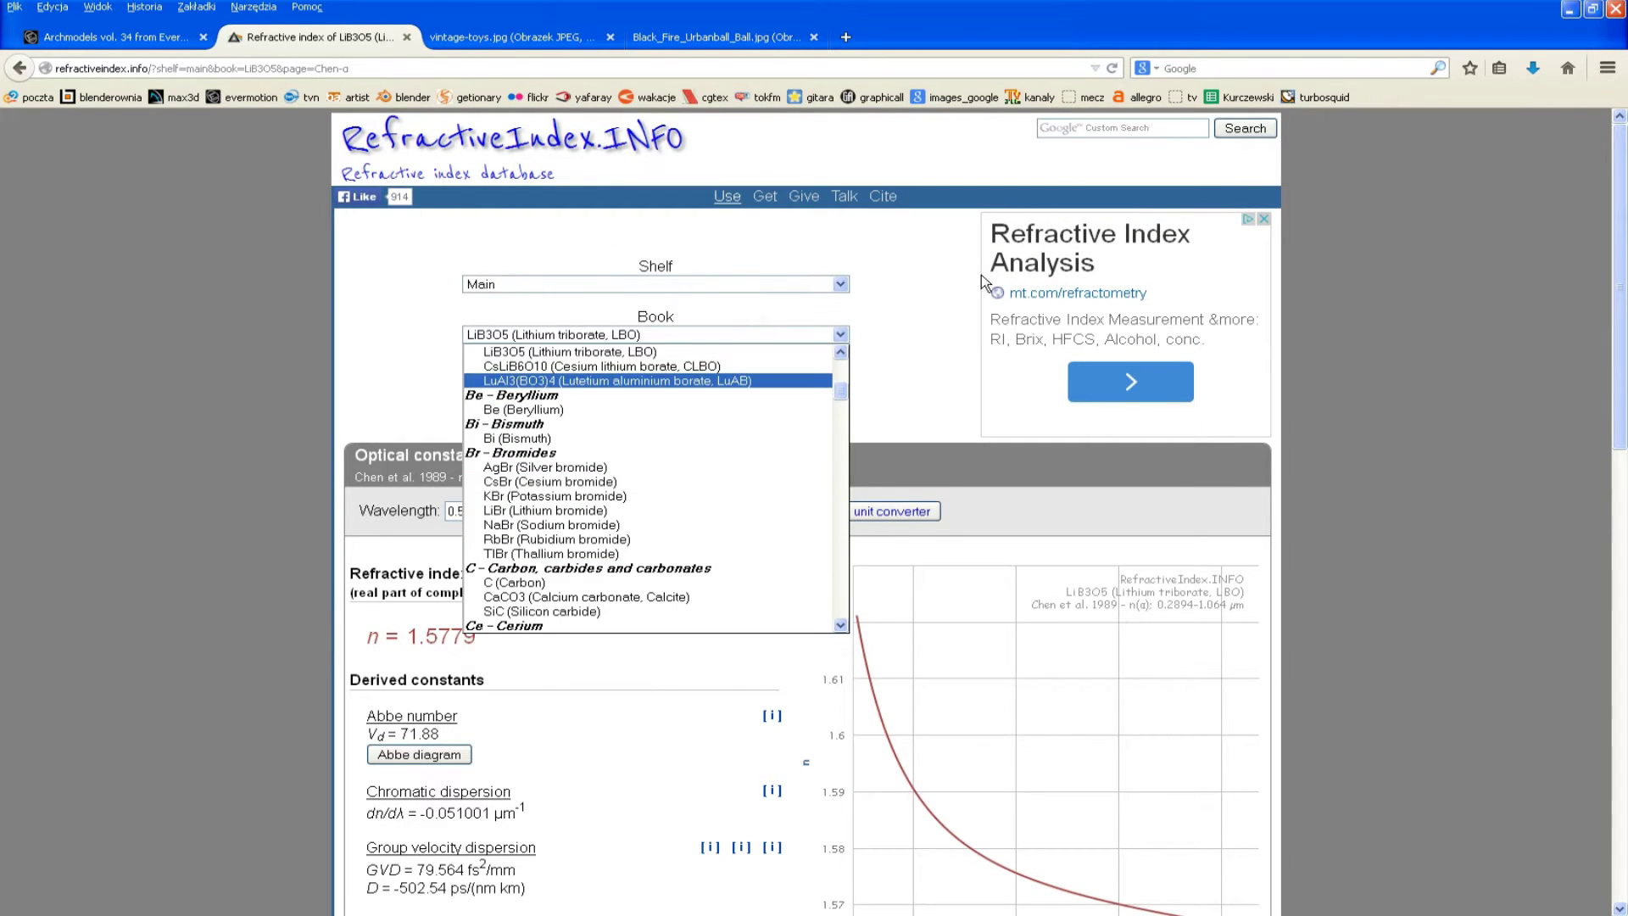
{"action": "left_click", "coordinate": [923, 234]}
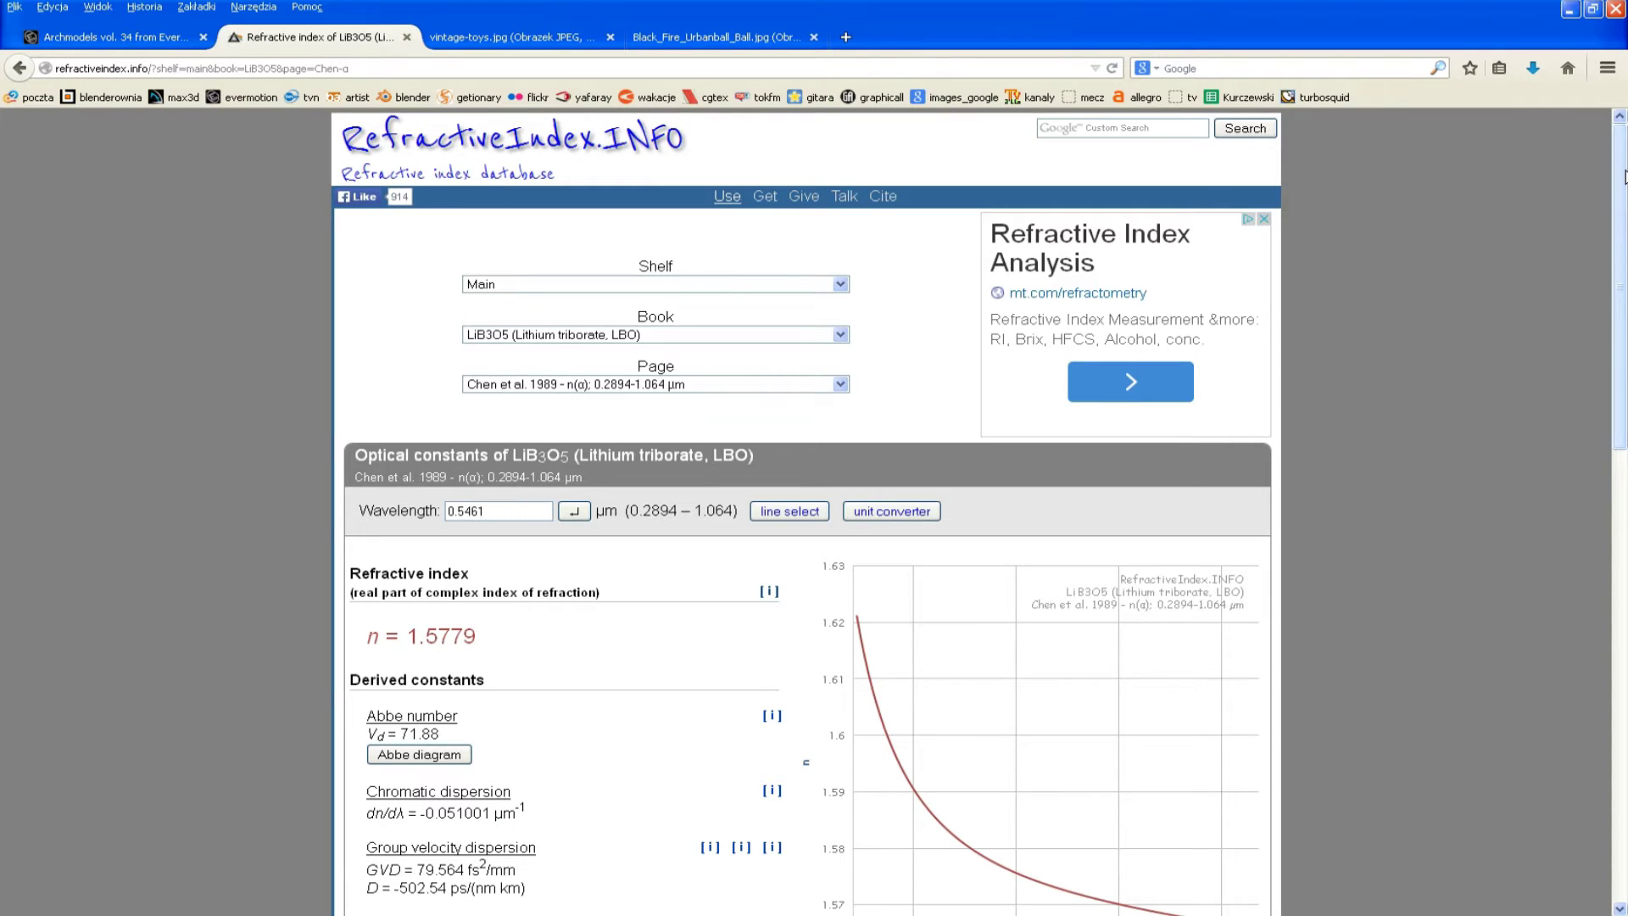
{"action": "left_click_drag", "start_coordinate": [1625, 177], "coordinate": [1594, 703]}
{"action": "mouse_move", "coordinate": [1179, 581]}
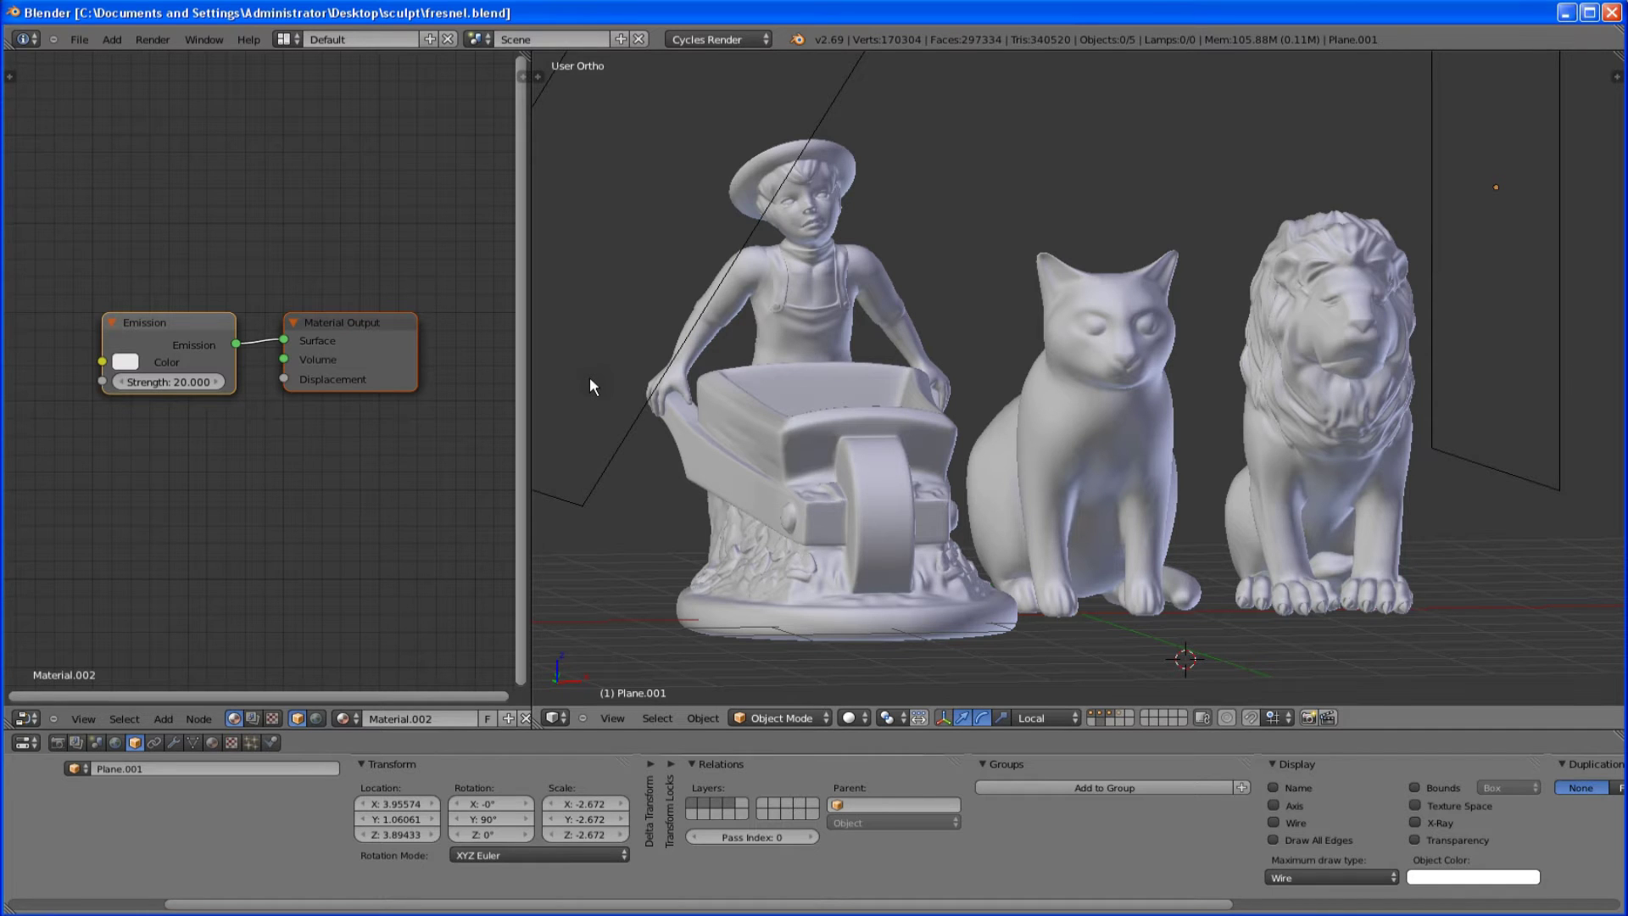
- Hide the boy and lion in Blender and frame the cat sculpture
{"action": "left_click", "coordinate": [1109, 713]}
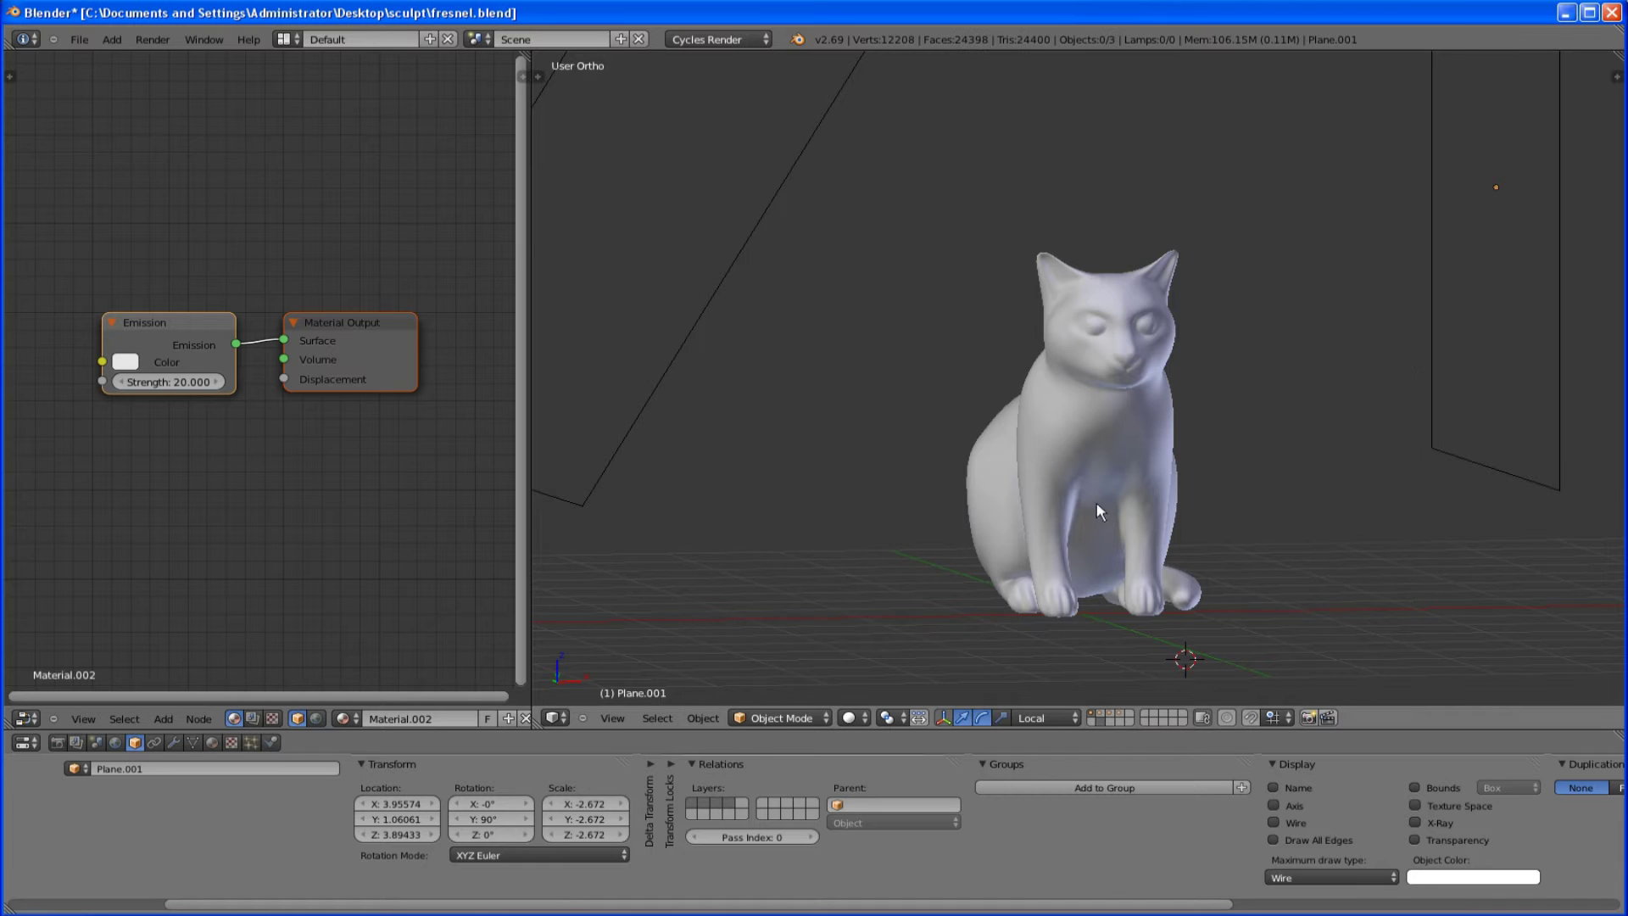
{"action": "middle_click_drag", "start_coordinate": [1097, 461], "coordinate": [1049, 414]}
{"action": "scroll", "coordinate": [1049, 414], "scroll_direction": "up", "scroll_amount": 2}
- Switch the 3D view's viewport shading to Rendered for a live Cycles preview
{"action": "left_click", "coordinate": [849, 717]}
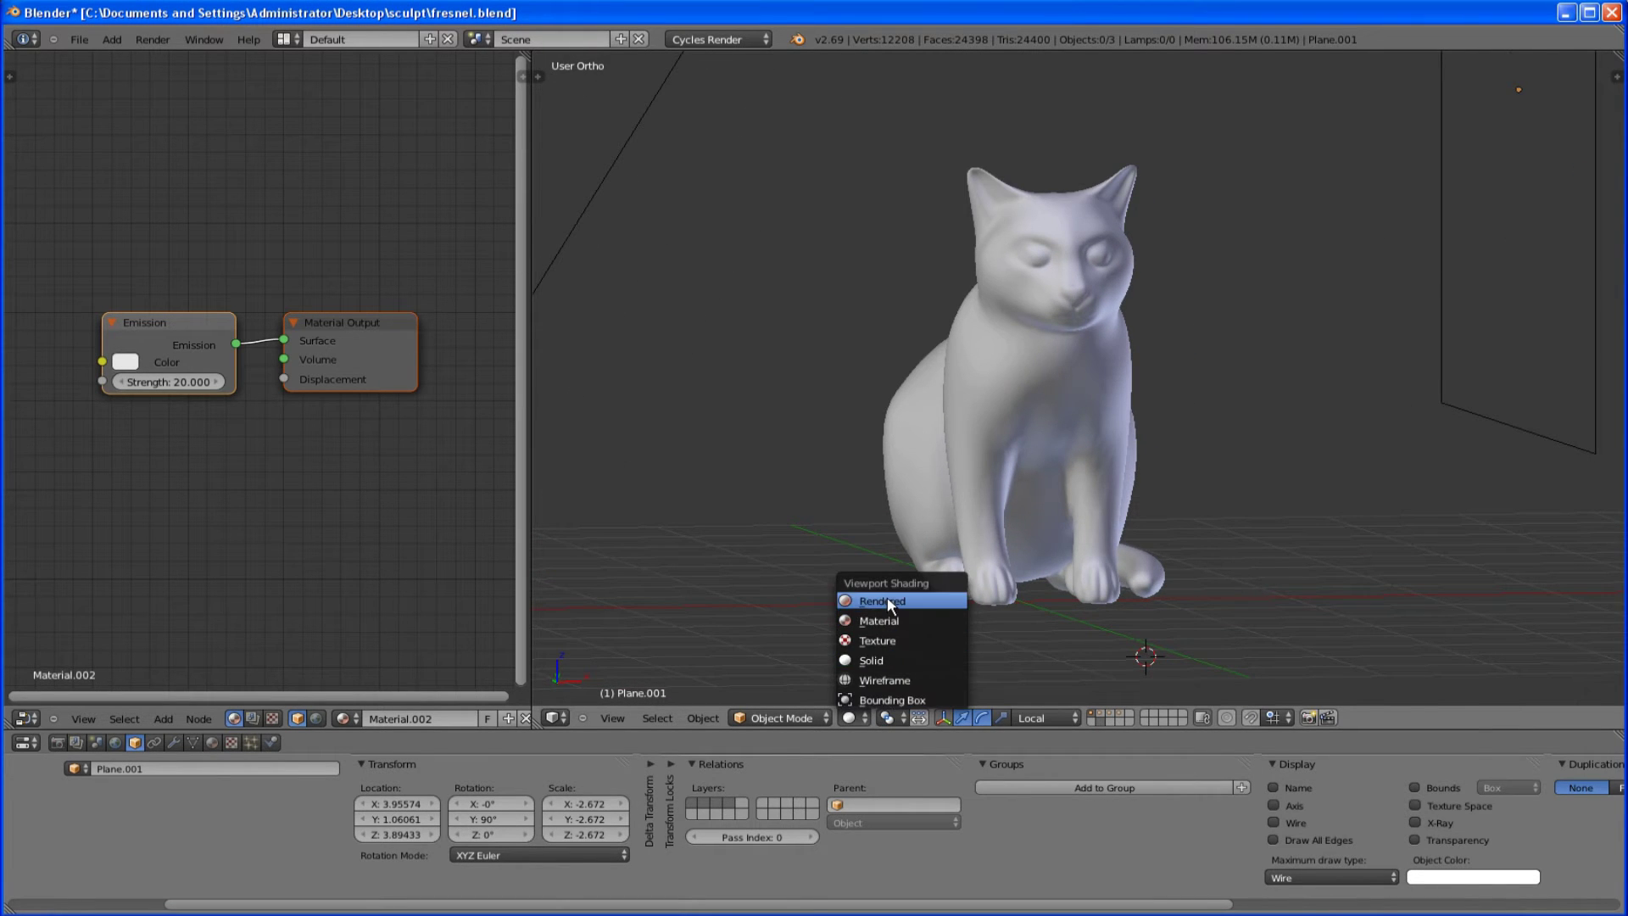
{"action": "left_click", "coordinate": [887, 600]}
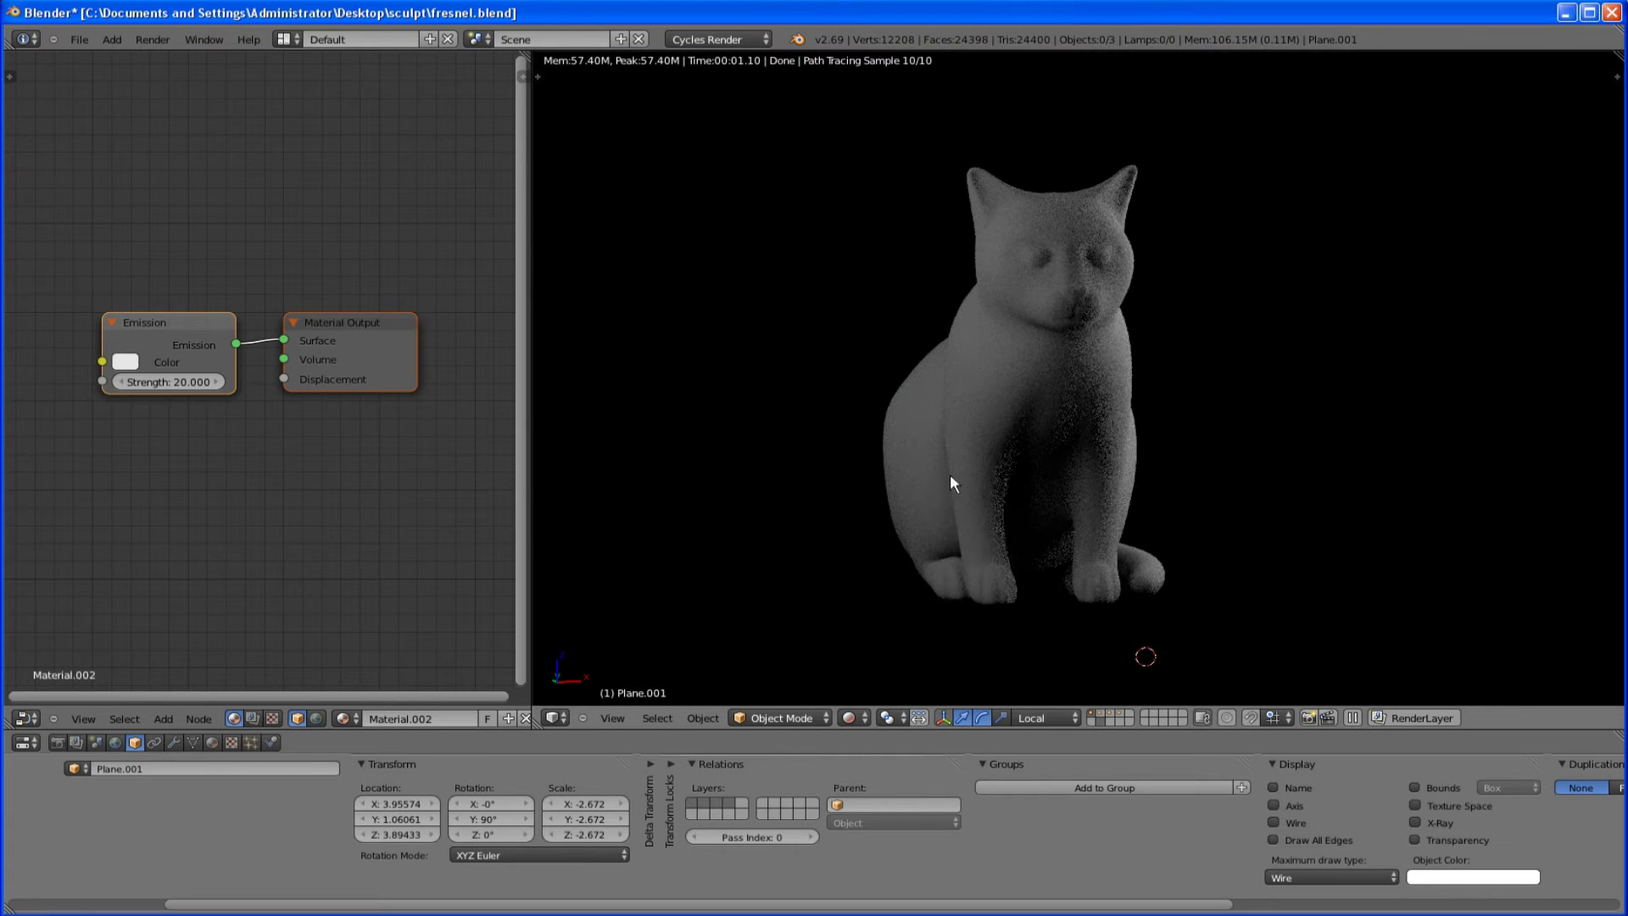
{"action": "middle_click_drag", "start_coordinate": [1014, 341], "coordinate": [1000, 309]}
{"action": "left_click", "coordinate": [849, 717]}
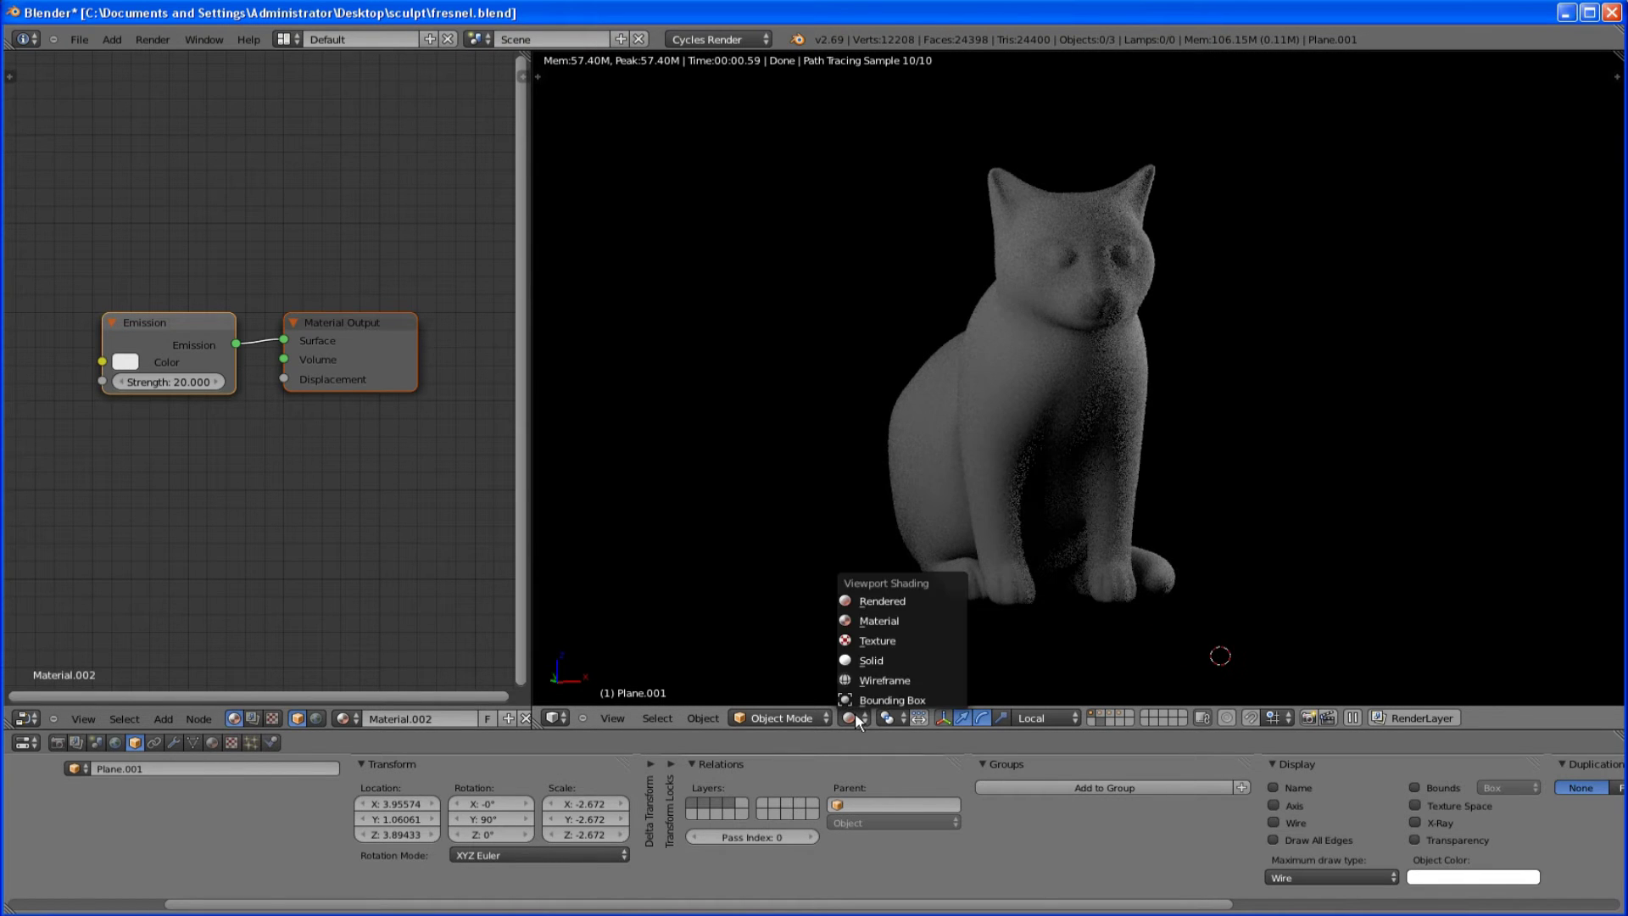
{"action": "left_click", "coordinate": [898, 602]}
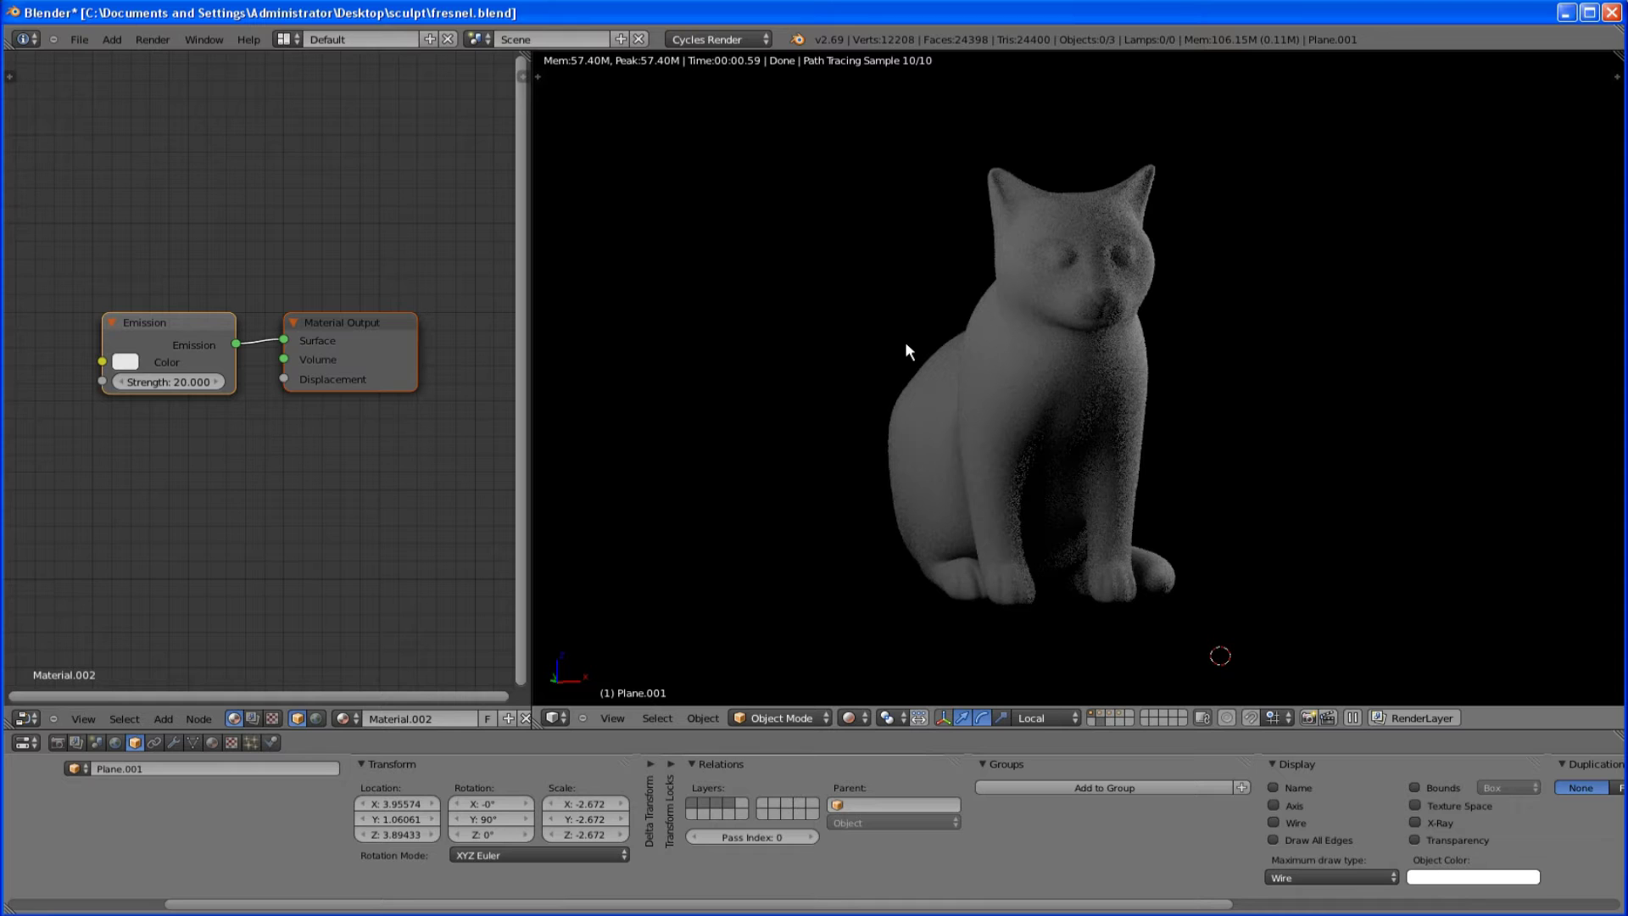
{"action": "left_click", "coordinate": [847, 717]}
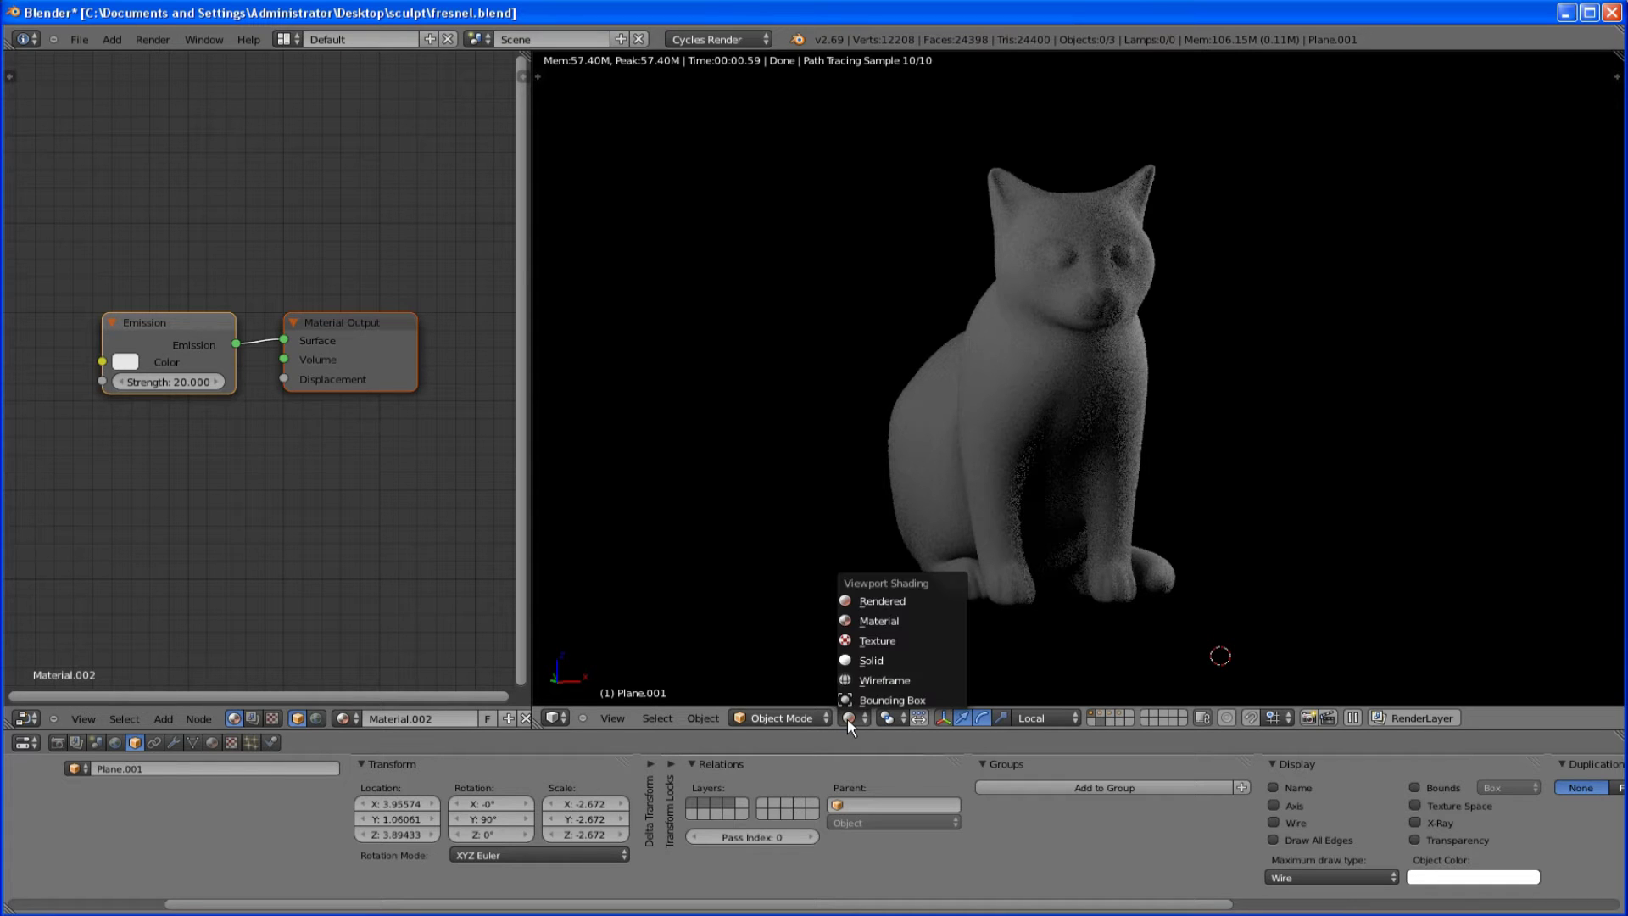
{"action": "left_click", "coordinate": [932, 699]}
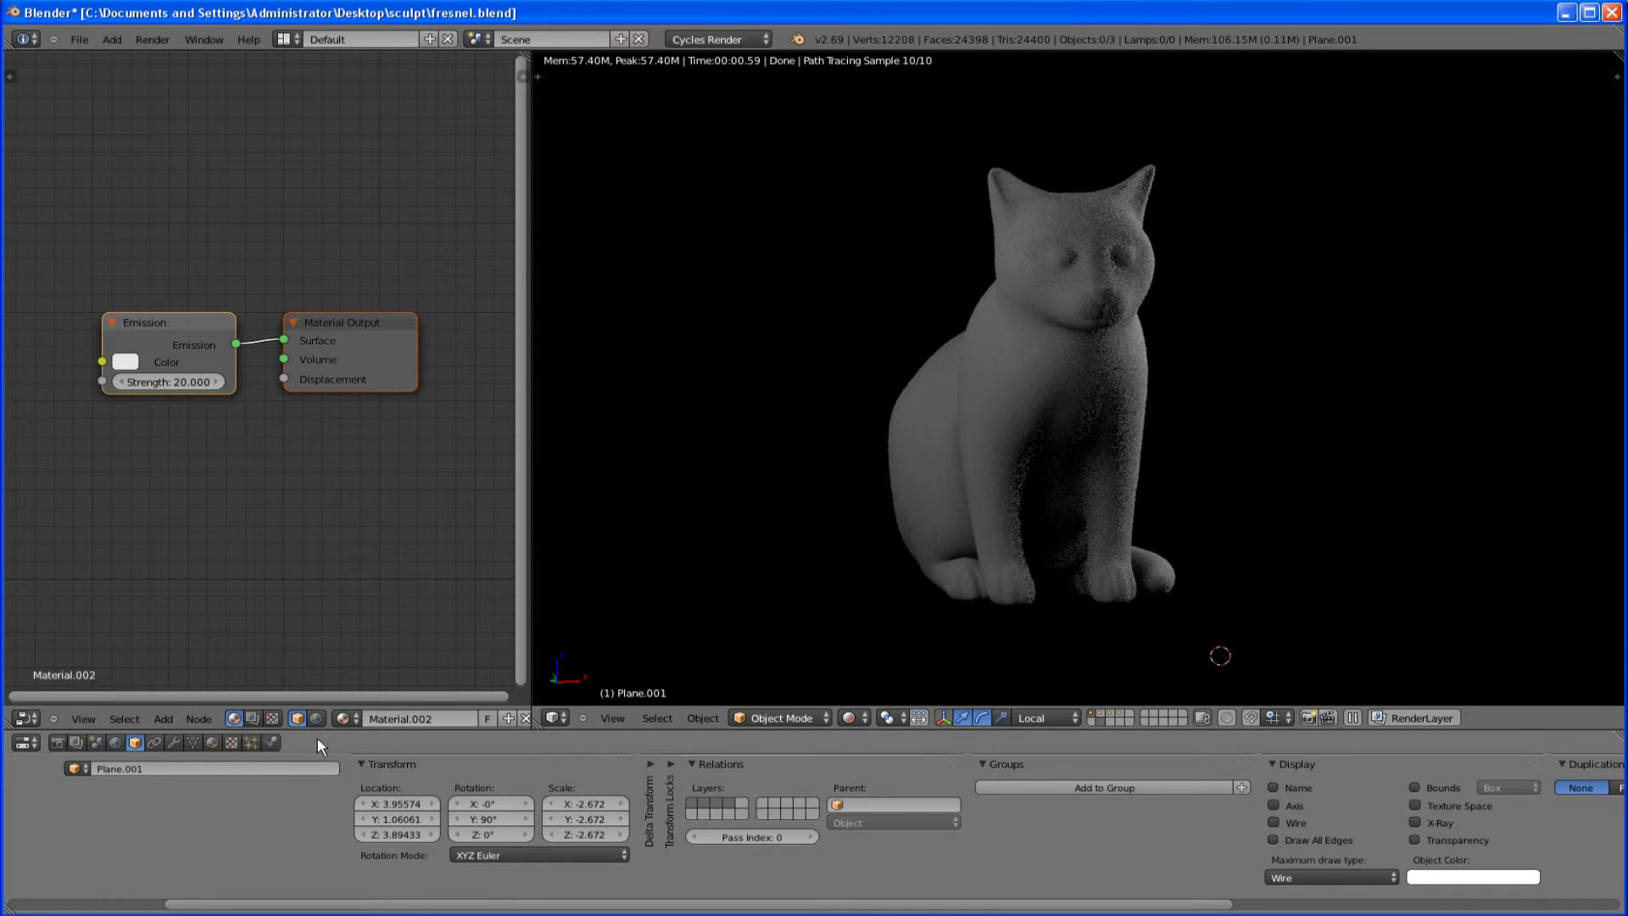
- Select the cat and add a Glossy BSDF node above its Diffuse BSDF
{"action": "left_click", "coordinate": [212, 742]}
{"action": "right_click", "coordinate": [993, 434]}
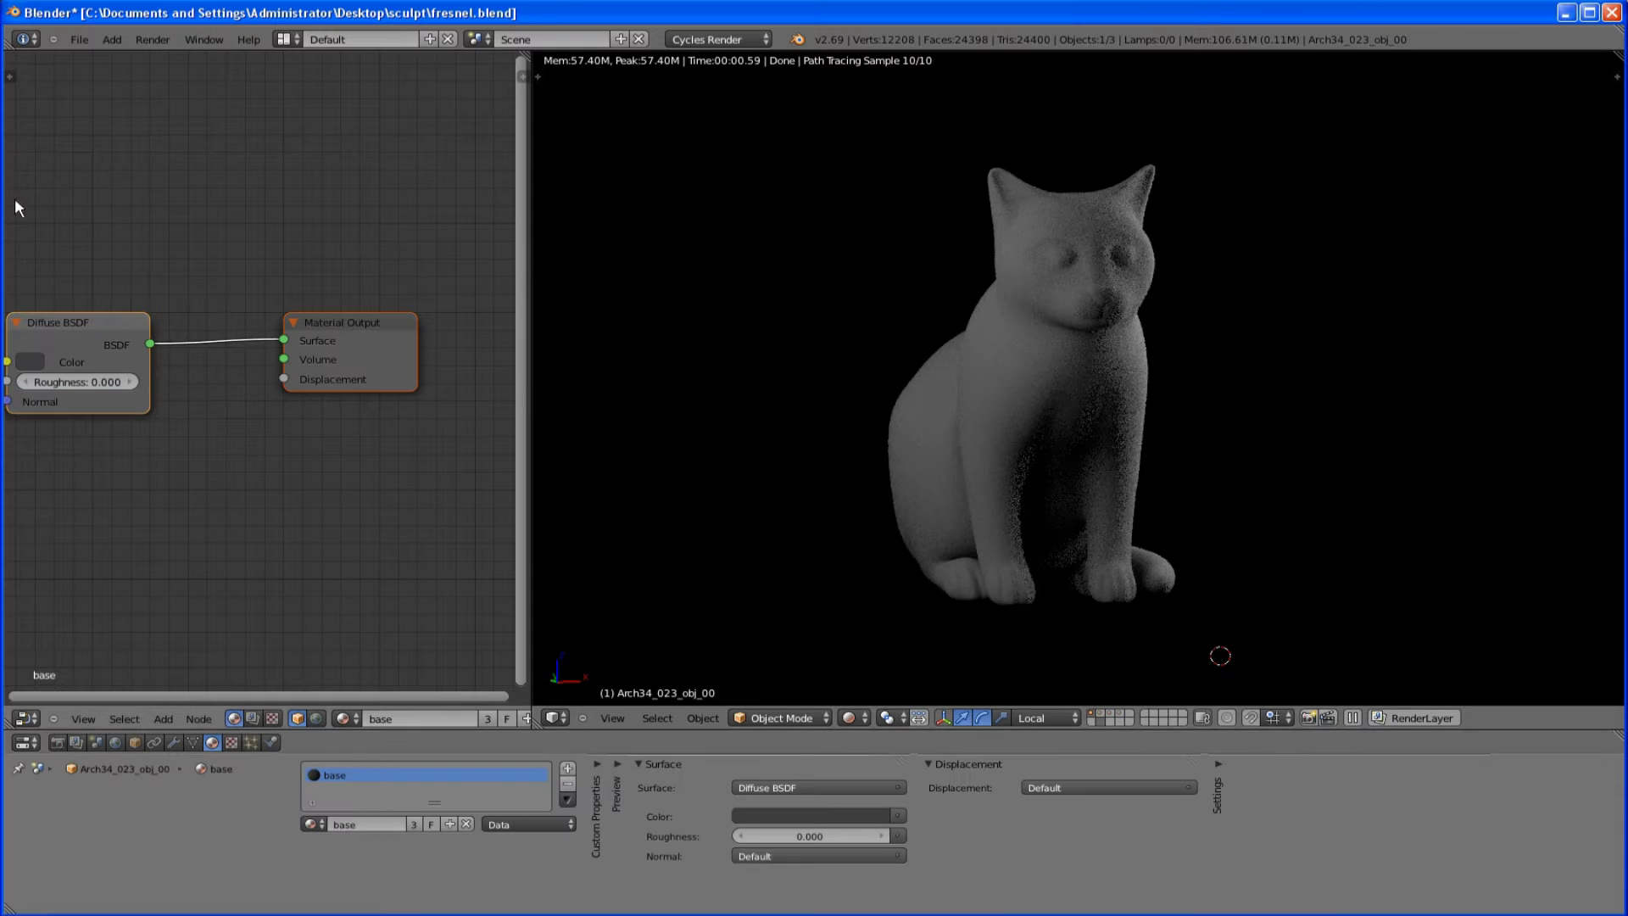
{"action": "middle_click_drag", "start_coordinate": [184, 305], "coordinate": [247, 342]}
{"action": "key", "text": "shift+a"}
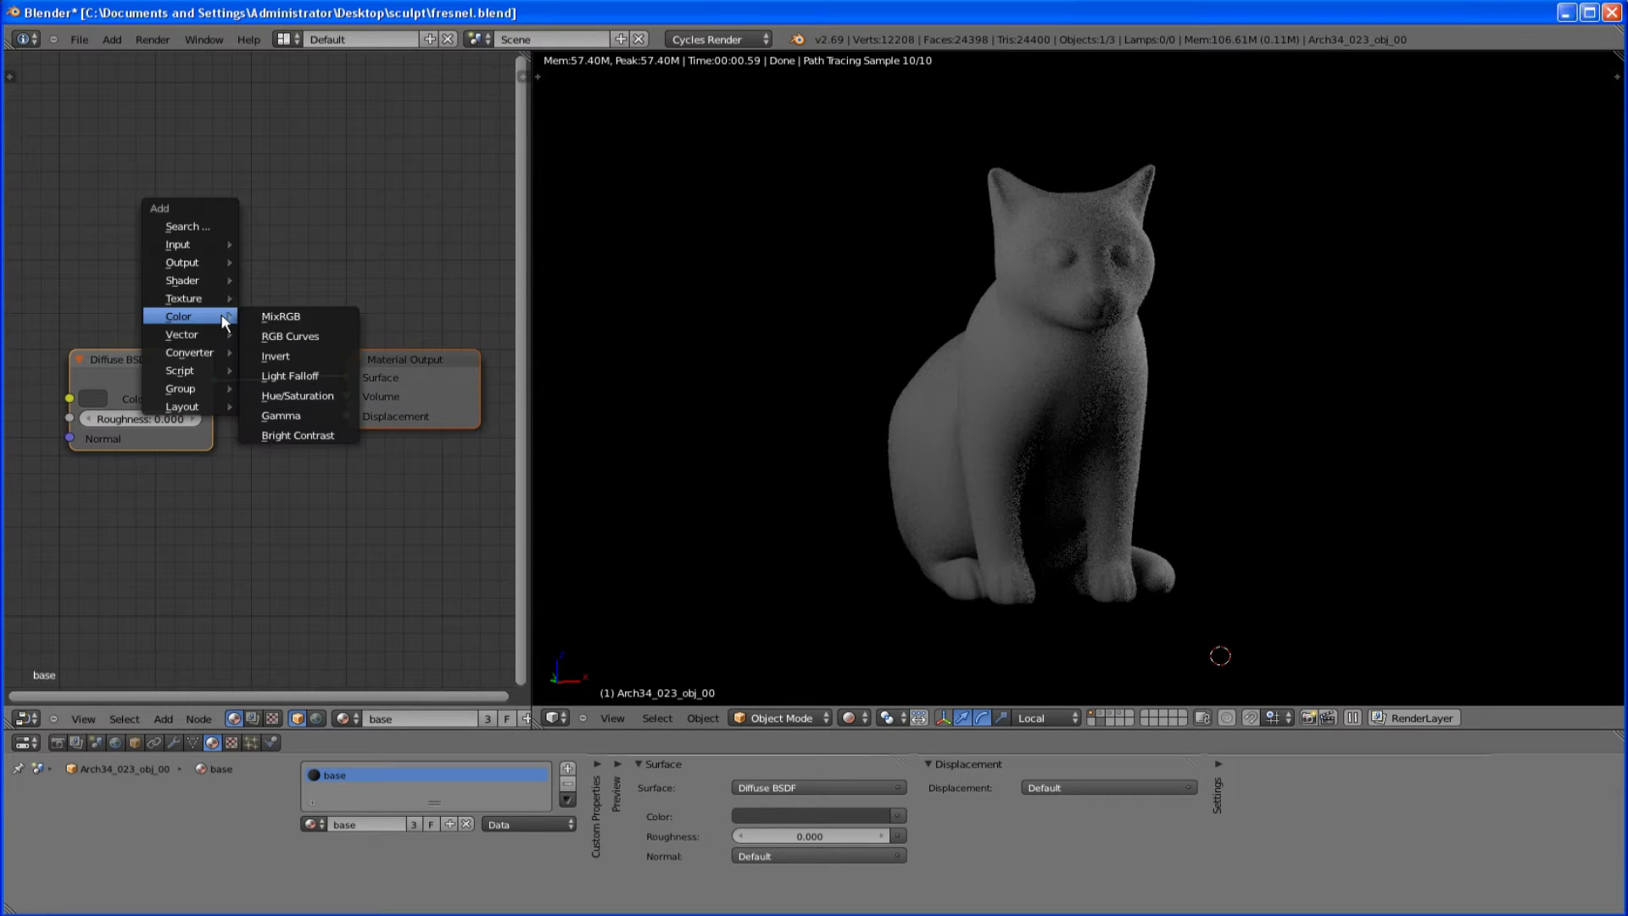
{"action": "mouse_move", "coordinate": [190, 278]}
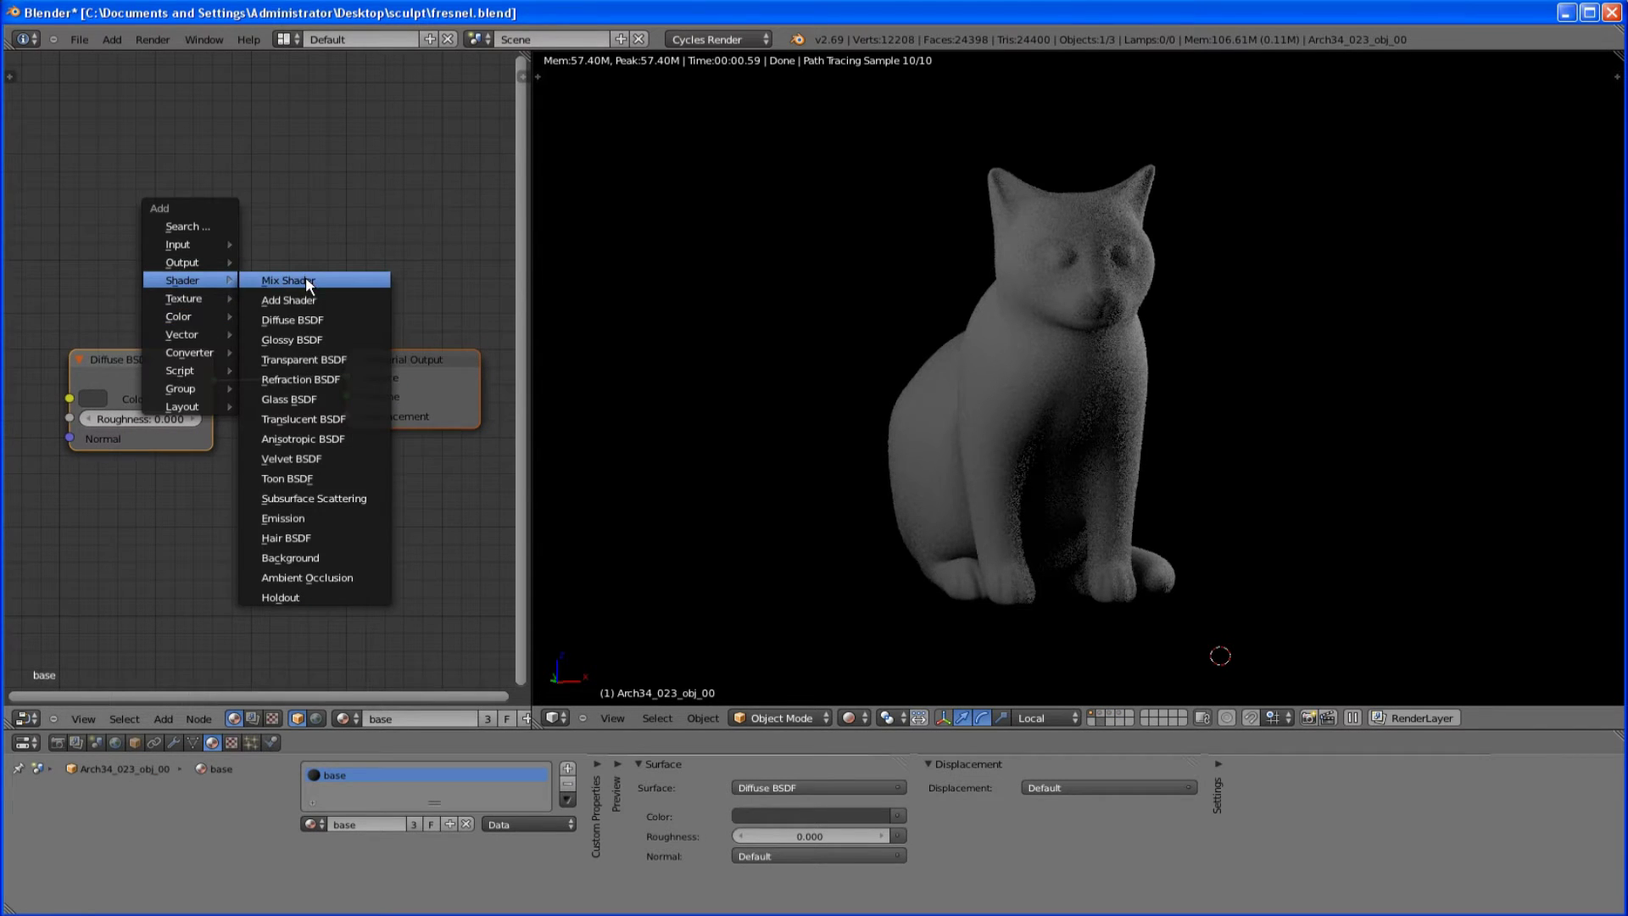
{"action": "left_click", "coordinate": [292, 340]}
{"action": "left_click", "coordinate": [83, 182]}
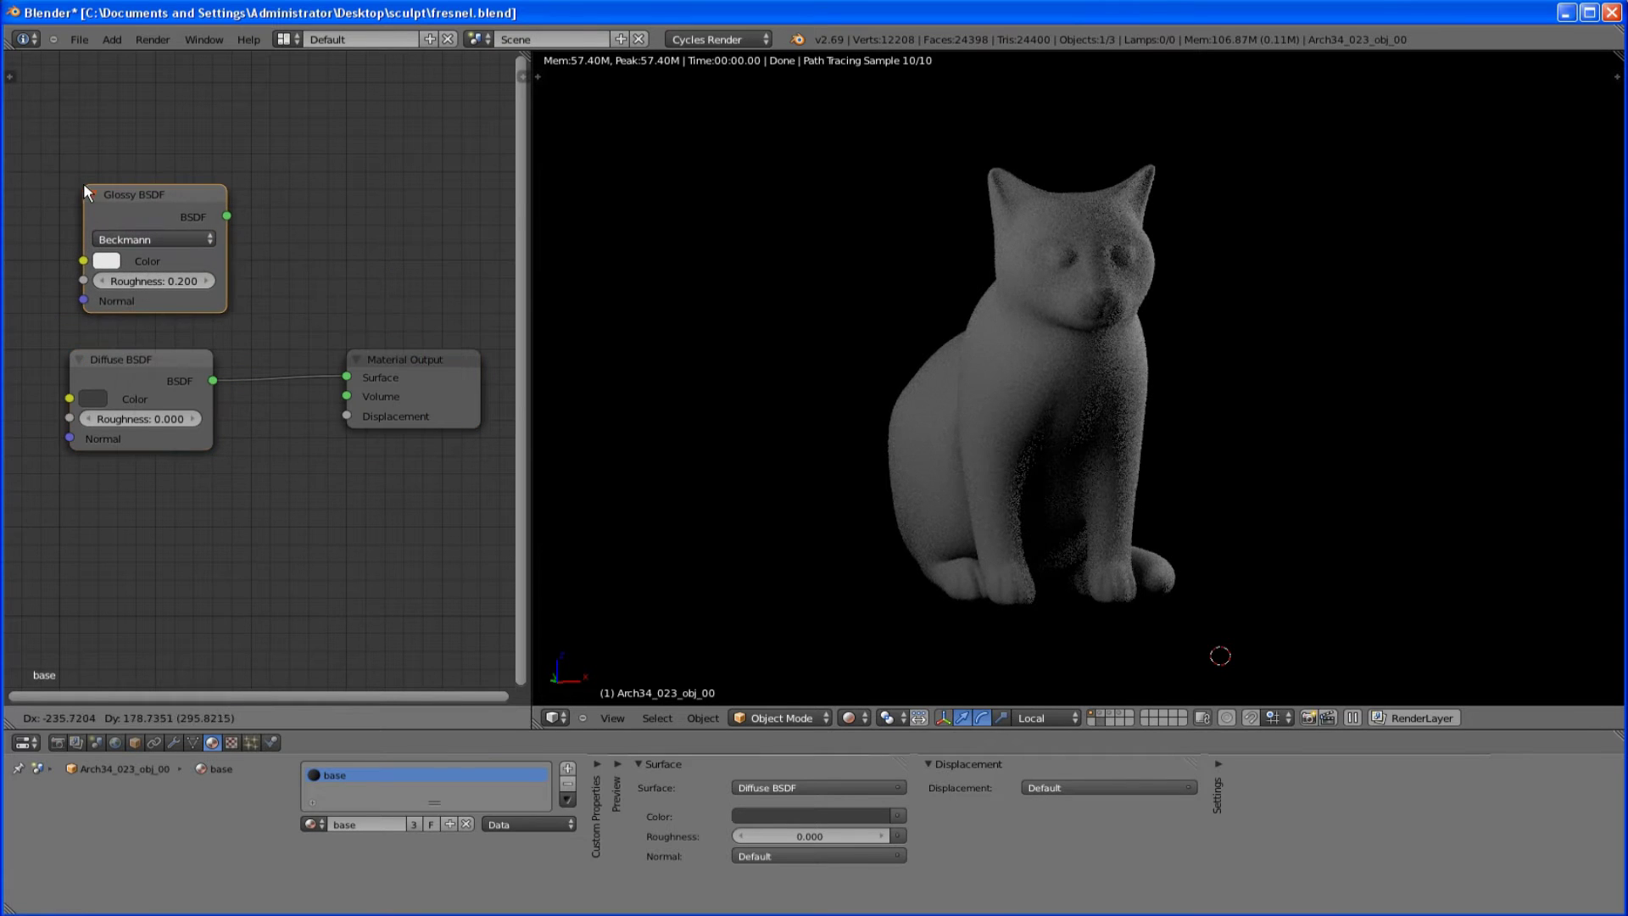
{"action": "left_click_drag", "start_coordinate": [426, 359], "coordinate": [446, 346]}
- Insert a Mix Shader between Diffuse and Material Output and link the Glossy BSDF into it
{"action": "key", "text": "shift+a"}
{"action": "mouse_move", "coordinate": [415, 328]}
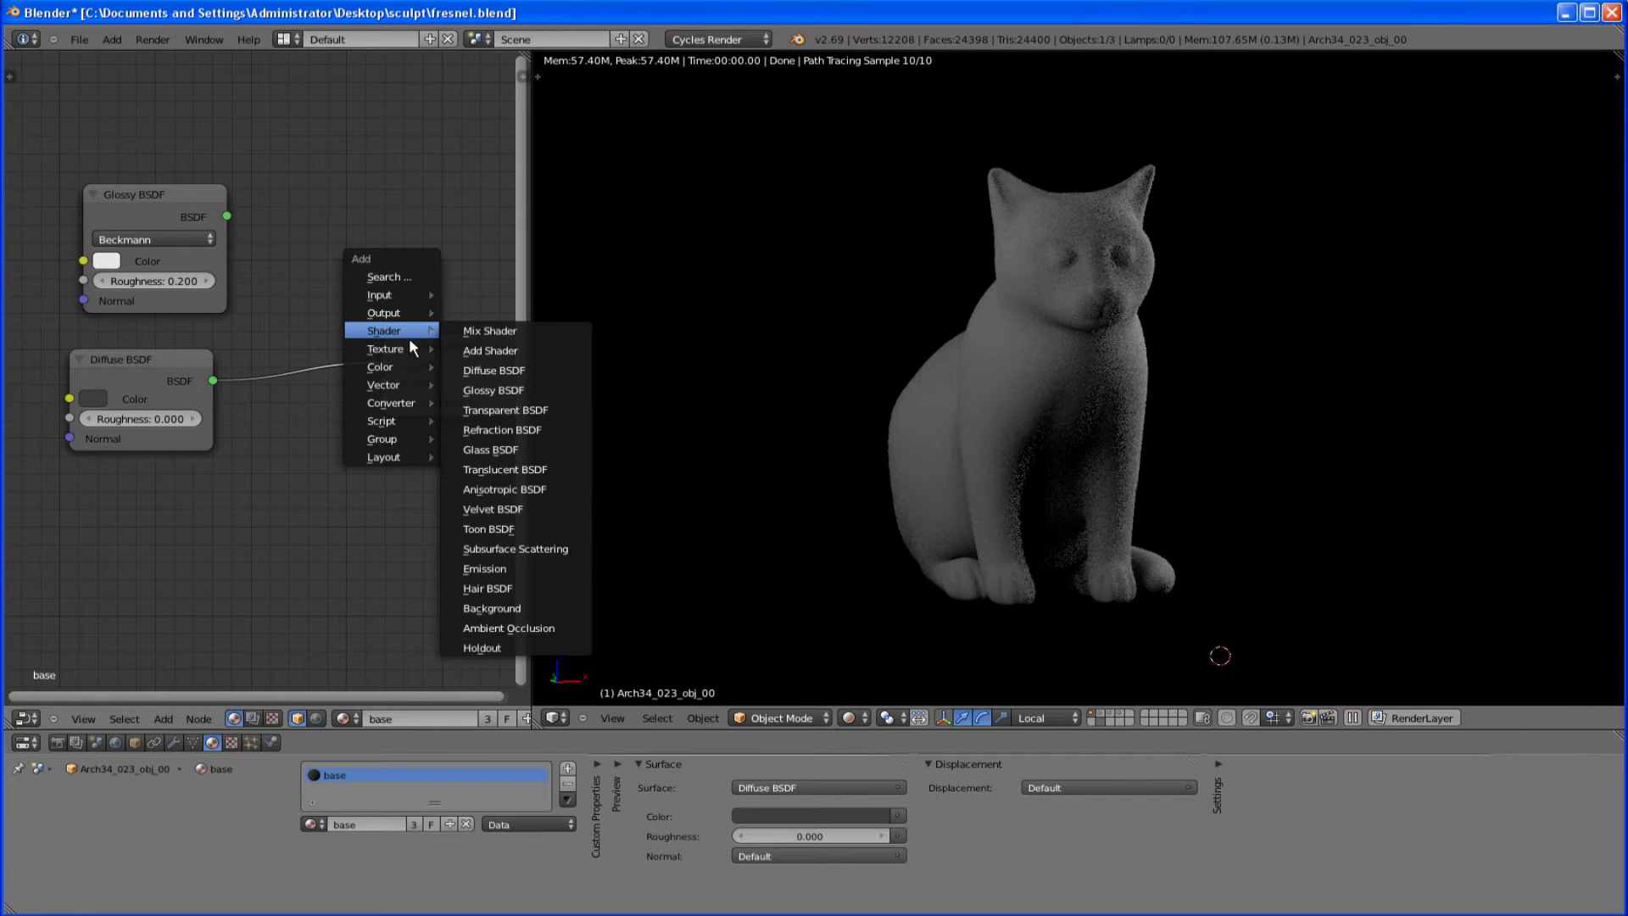
{"action": "mouse_move", "coordinate": [405, 297]}
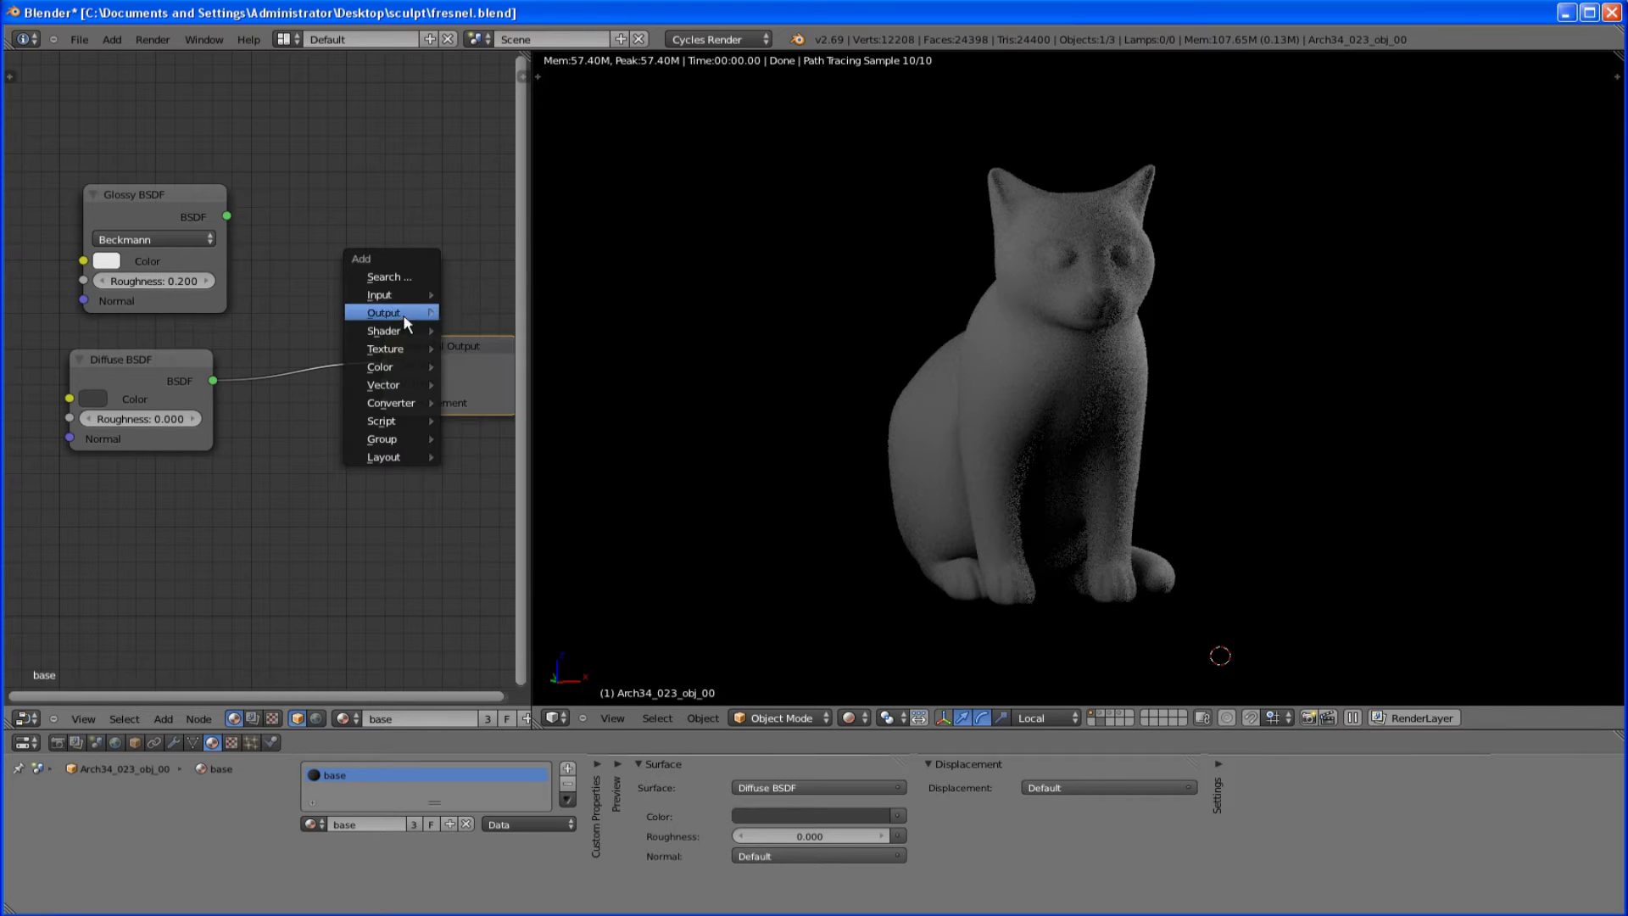
{"action": "left_click", "coordinate": [475, 329]}
{"action": "left_click", "coordinate": [270, 302]}
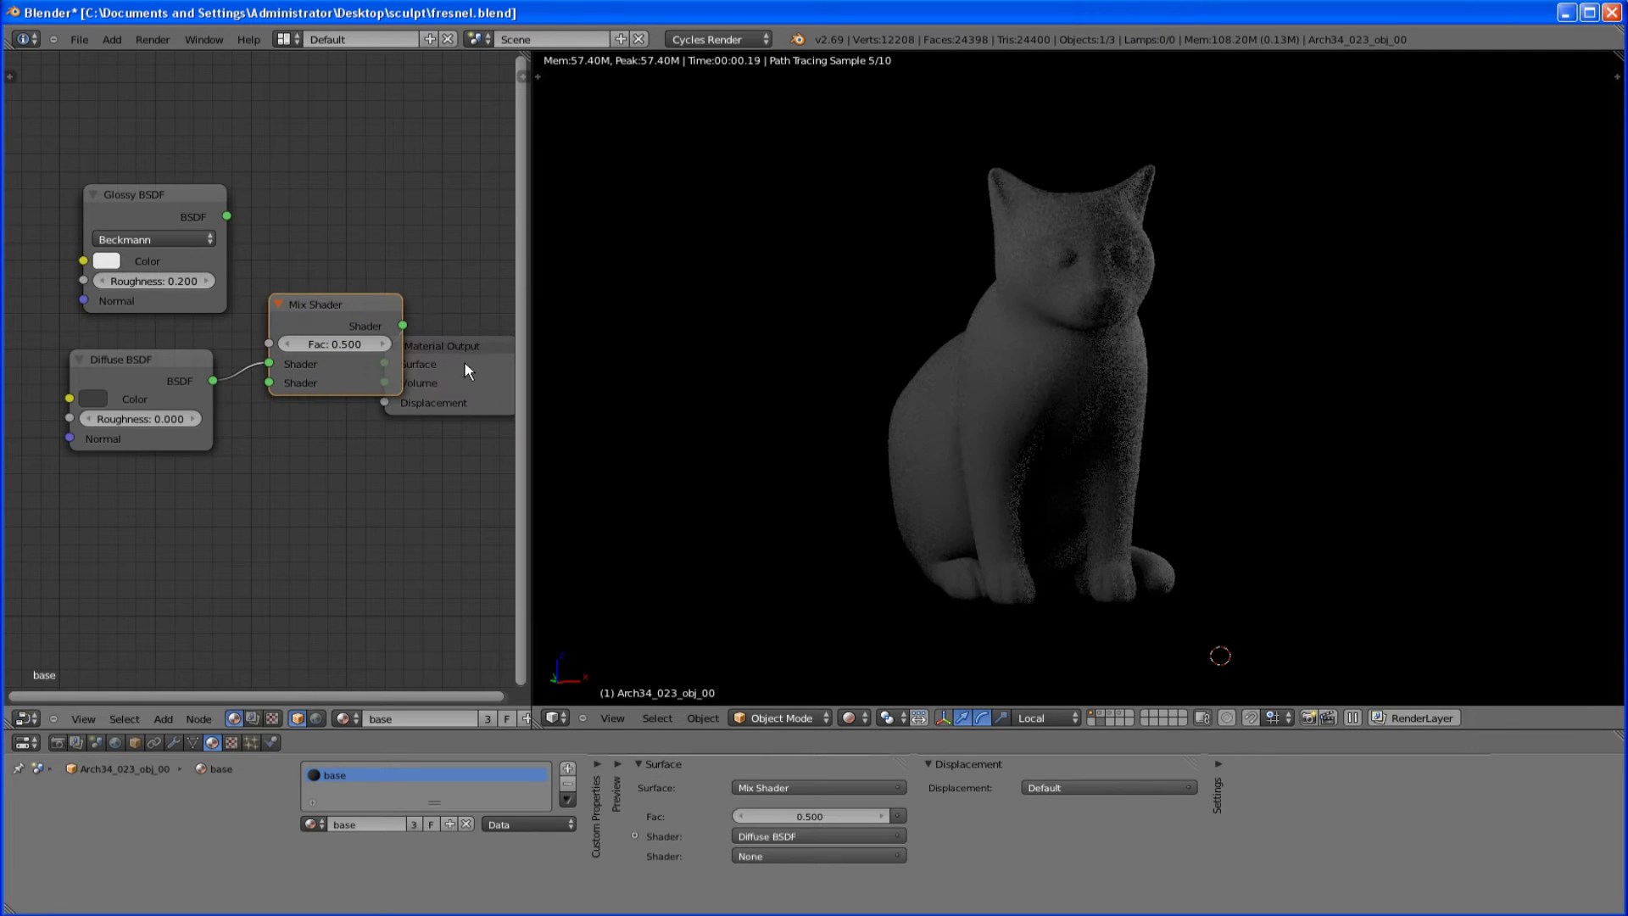
{"action": "left_click_drag", "start_coordinate": [175, 195], "coordinate": [263, 382]}
{"action": "key", "text": "Home"}
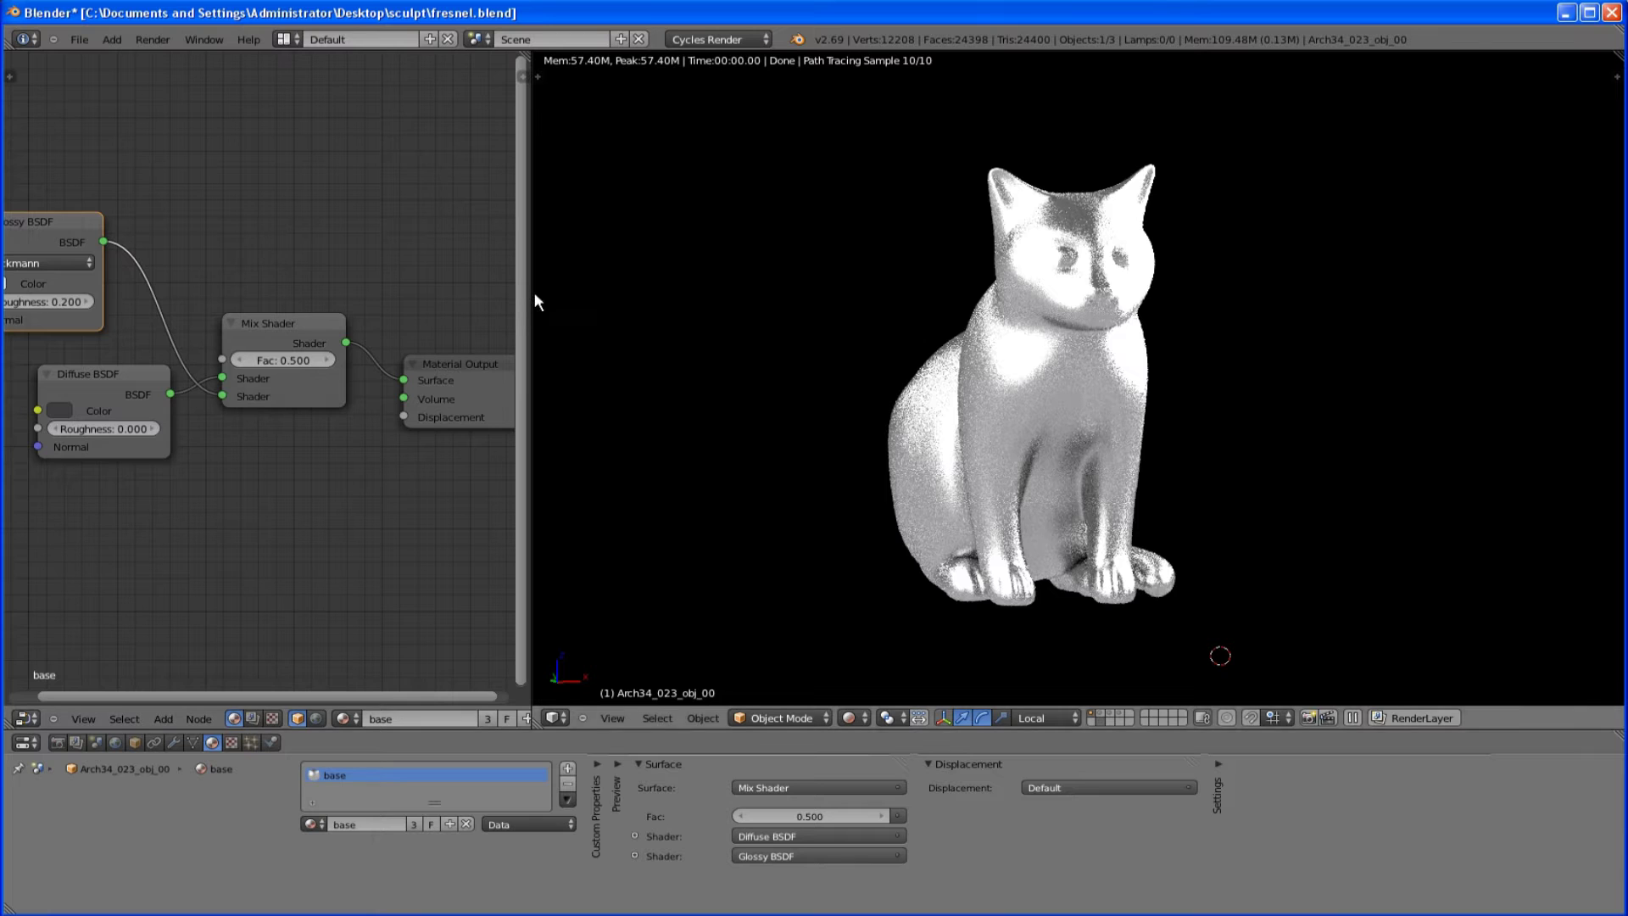
- Arrange the Diffuse, Mix Shader and Material Output nodes neatly in the node editor
{"action": "left_click_drag", "start_coordinate": [526, 295], "coordinate": [754, 297]}
{"action": "scroll", "coordinate": [1042, 324], "scroll_direction": "up", "scroll_amount": 3}
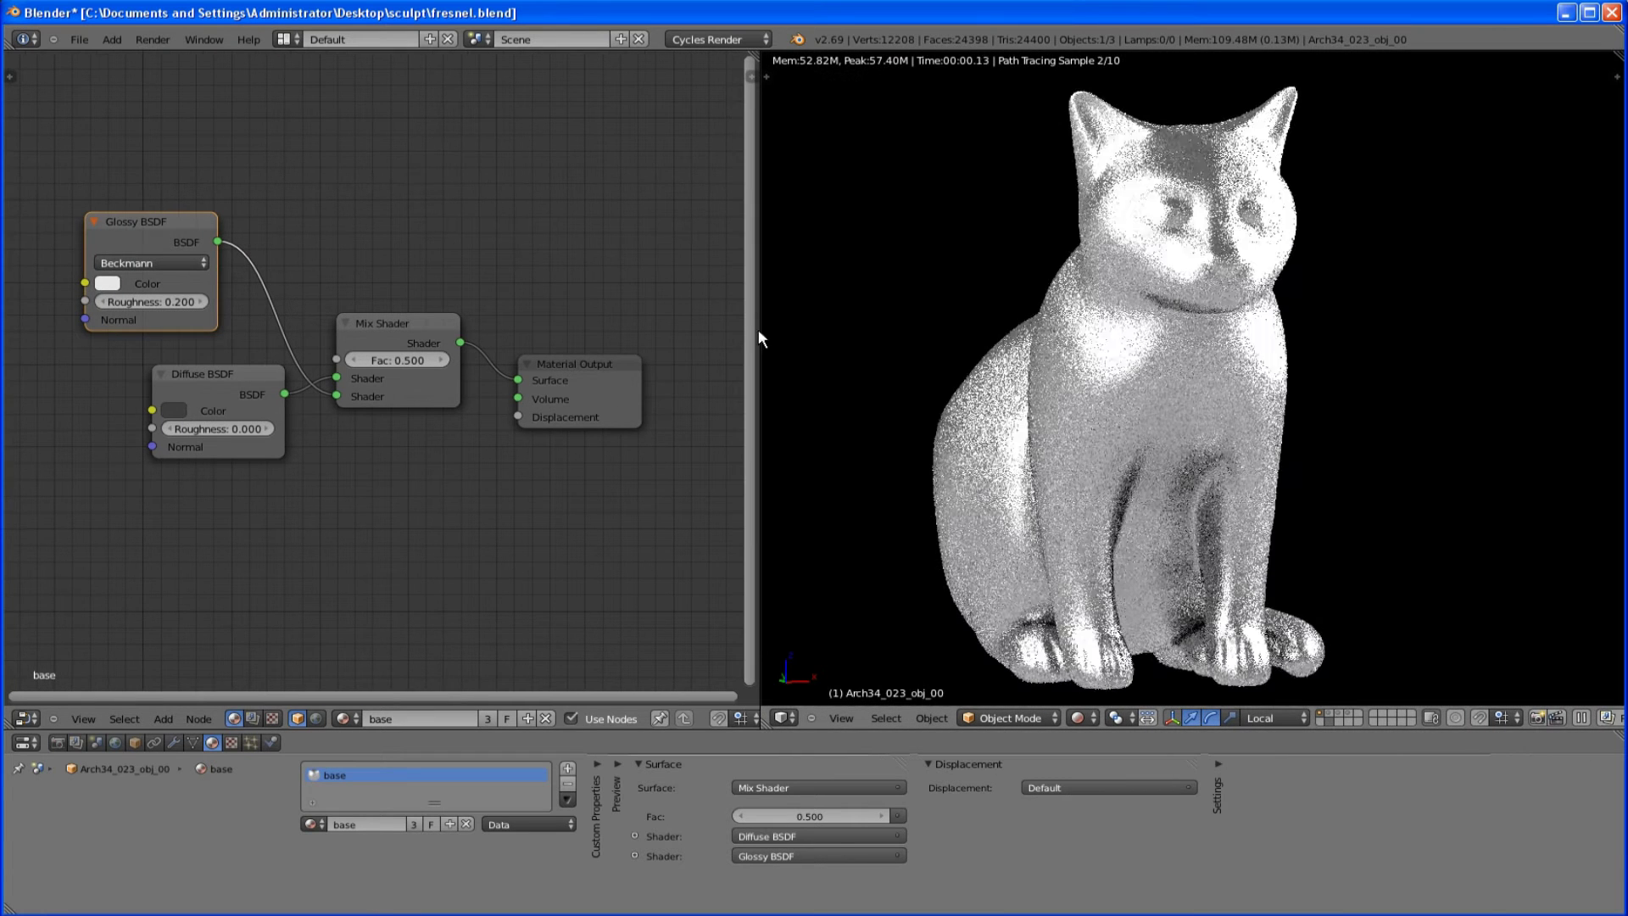
{"action": "middle_click_drag", "start_coordinate": [585, 329], "coordinate": [579, 379]}
{"action": "left_click_drag", "start_coordinate": [194, 421], "coordinate": [143, 423]}
{"action": "left_click_drag", "start_coordinate": [404, 369], "coordinate": [451, 316]}
{"action": "left_click_drag", "start_coordinate": [554, 428], "coordinate": [613, 375]}
- Add a Layer Weight node for the mix factor, with Blend 0.108 and Glossy Roughness 0.000
{"action": "middle_click_drag", "start_coordinate": [475, 268], "coordinate": [488, 418]}
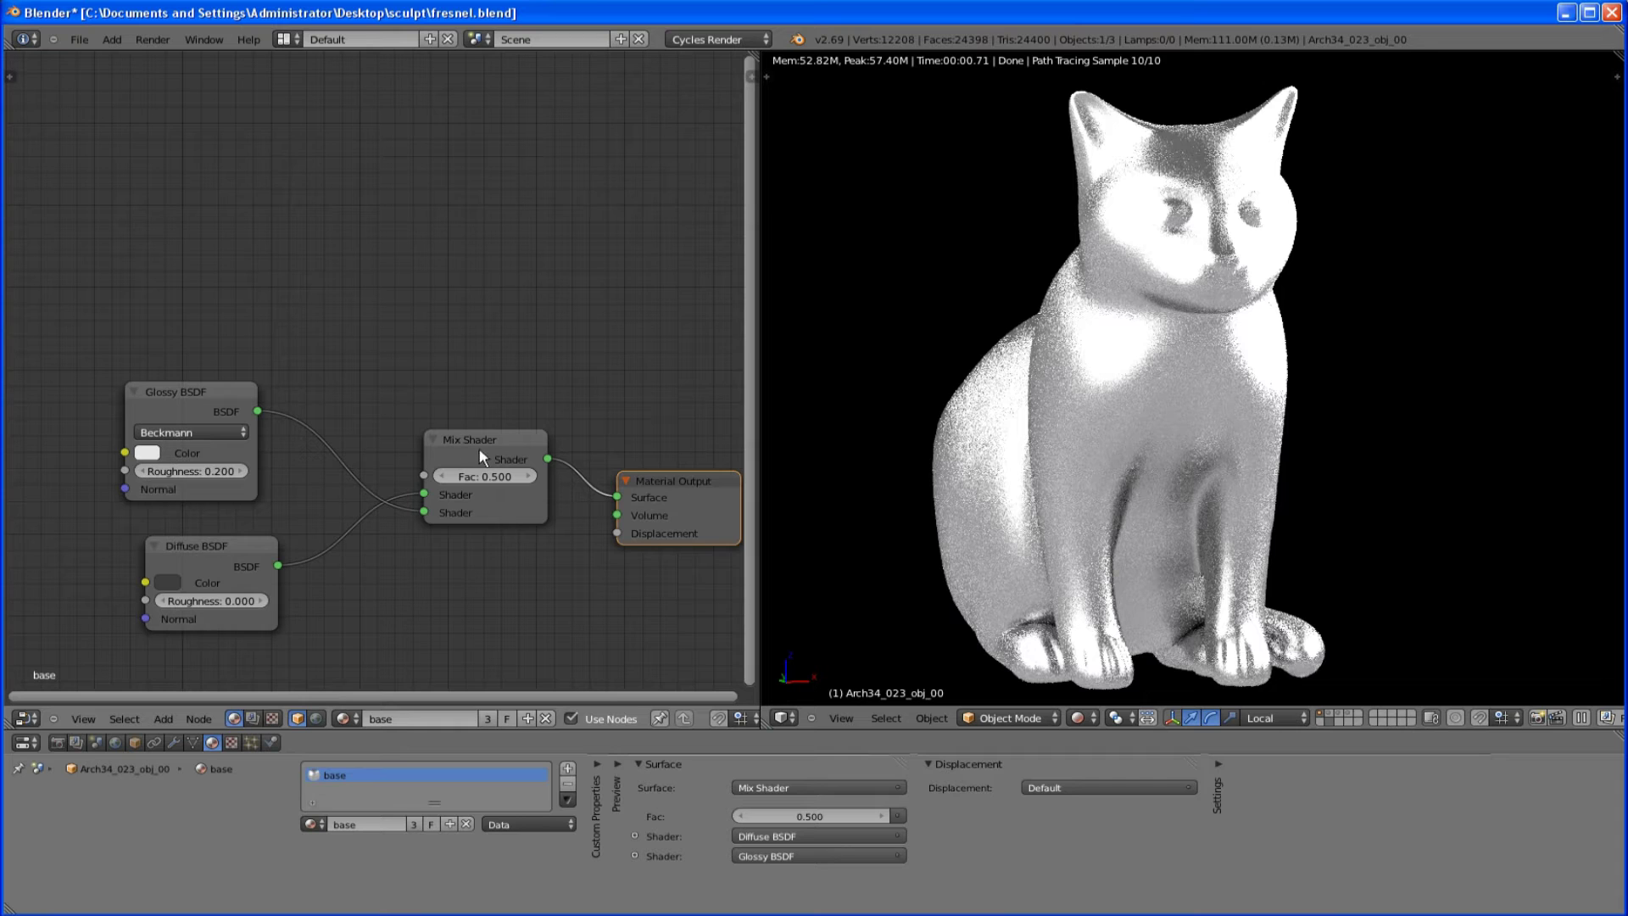
{"action": "key", "text": "shift+a"}
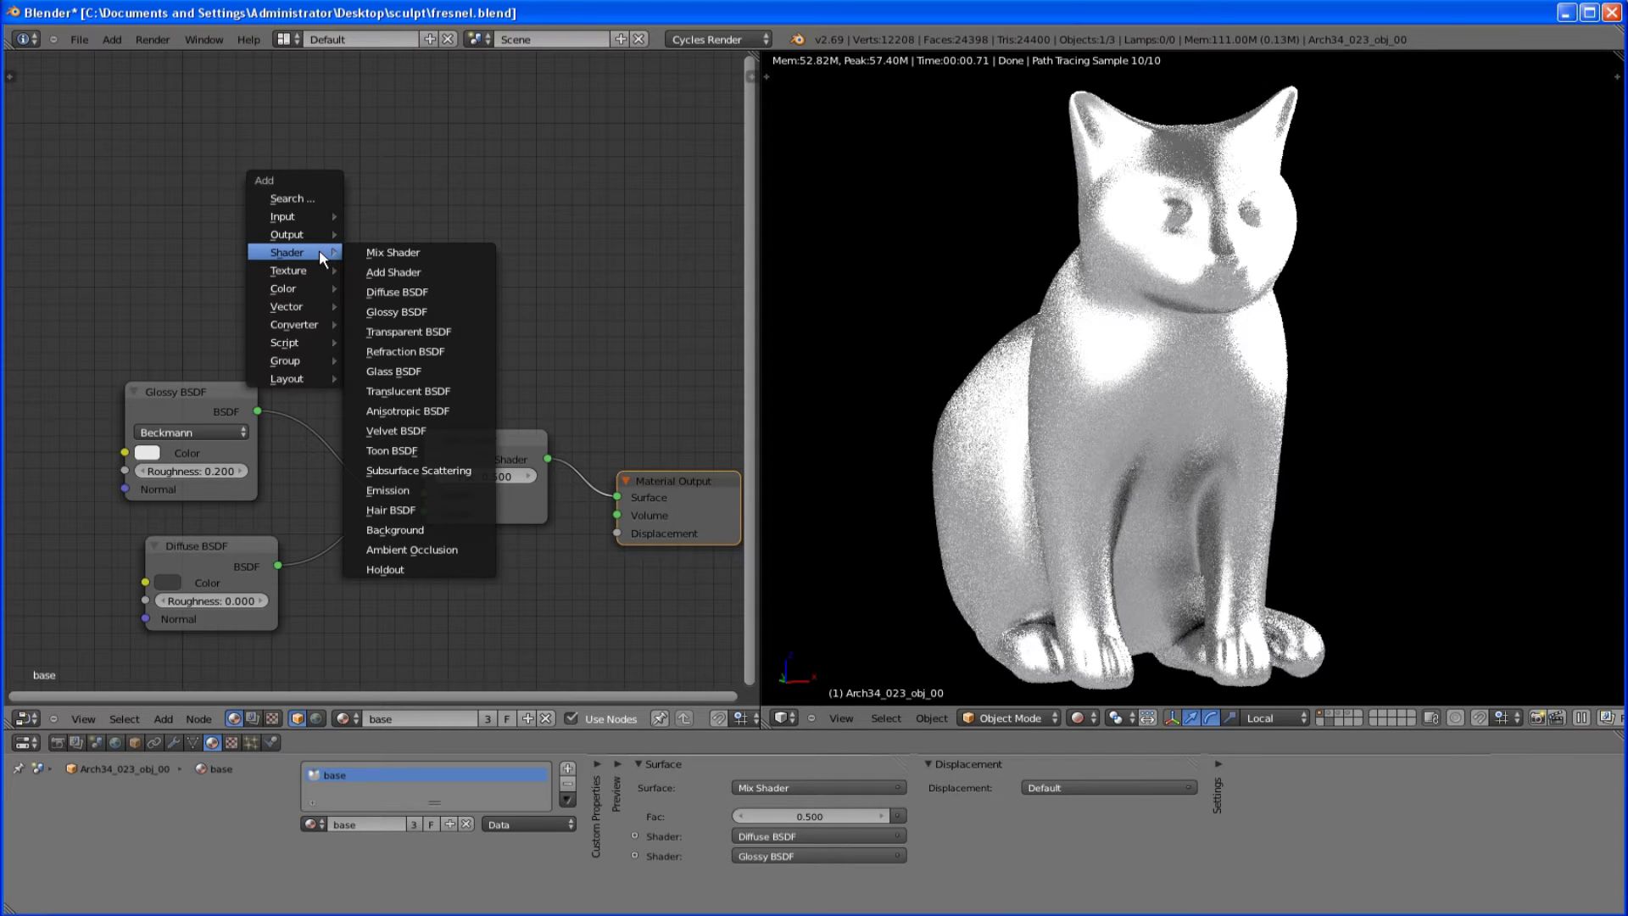
{"action": "mouse_move", "coordinate": [319, 214]}
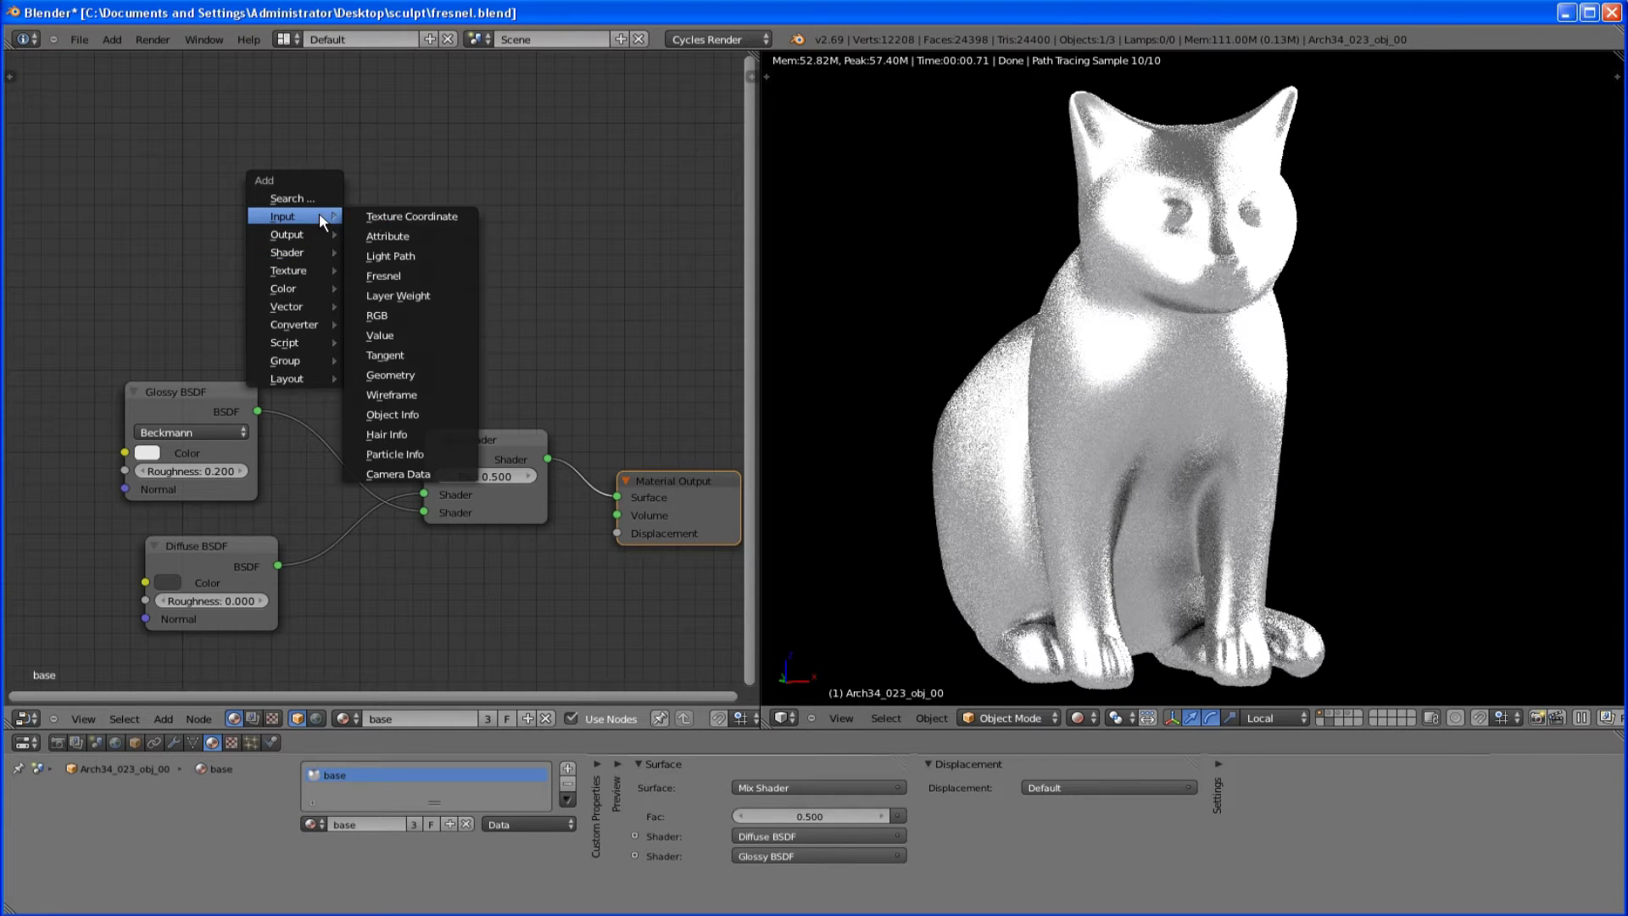
{"action": "left_click", "coordinate": [443, 291]}
{"action": "left_click", "coordinate": [174, 211]}
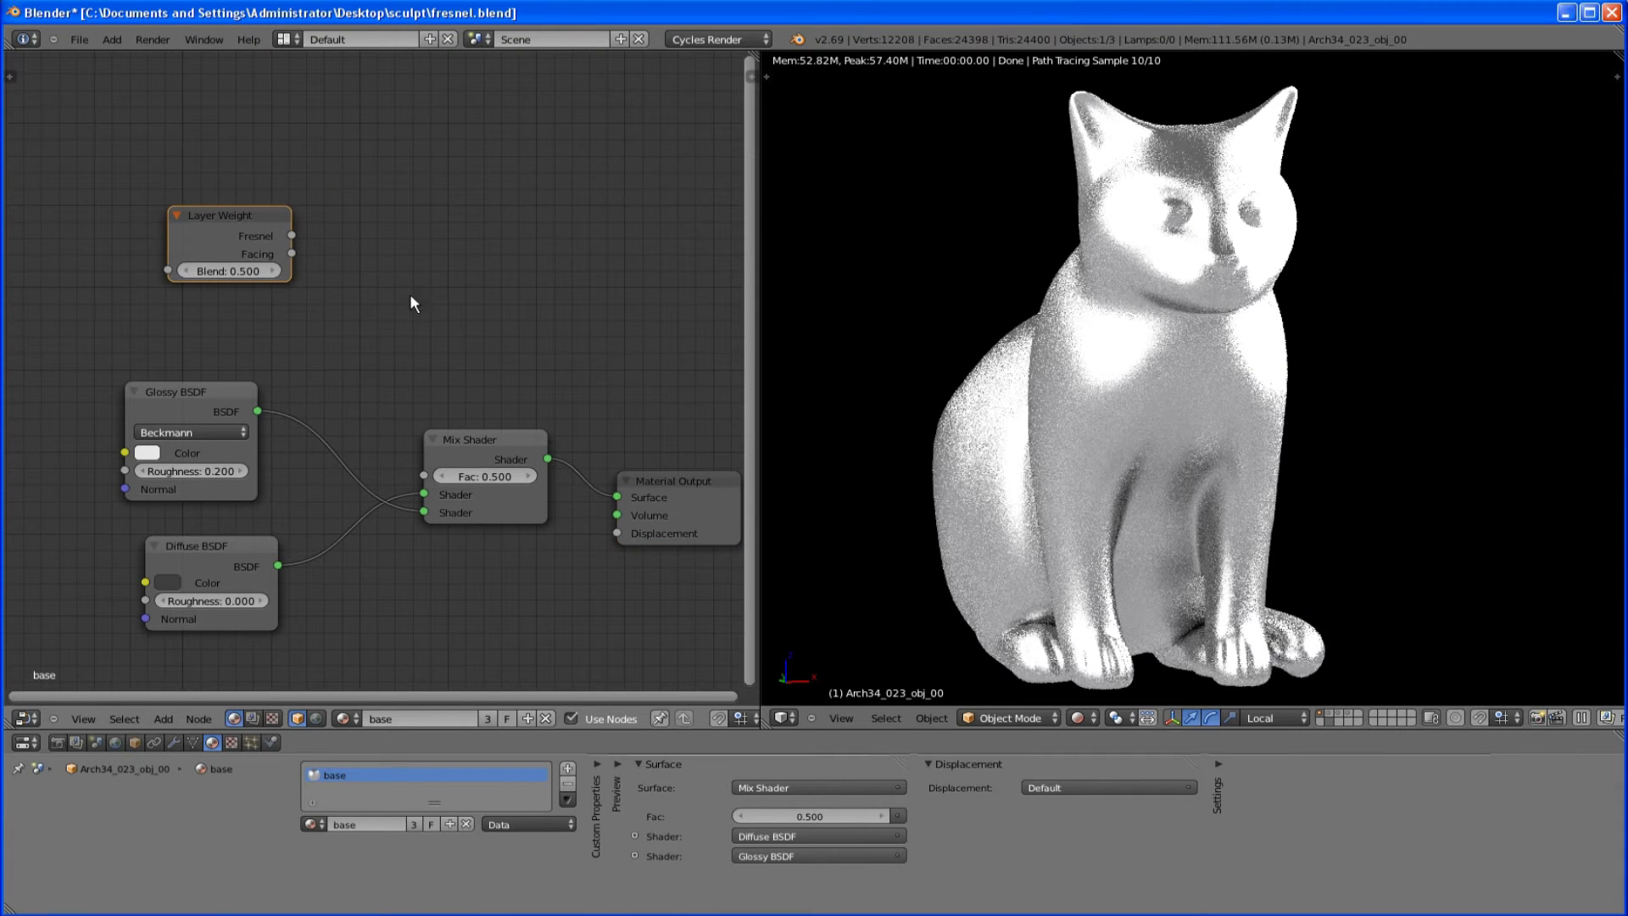
{"action": "left_click_drag", "start_coordinate": [256, 220], "coordinate": [424, 476]}
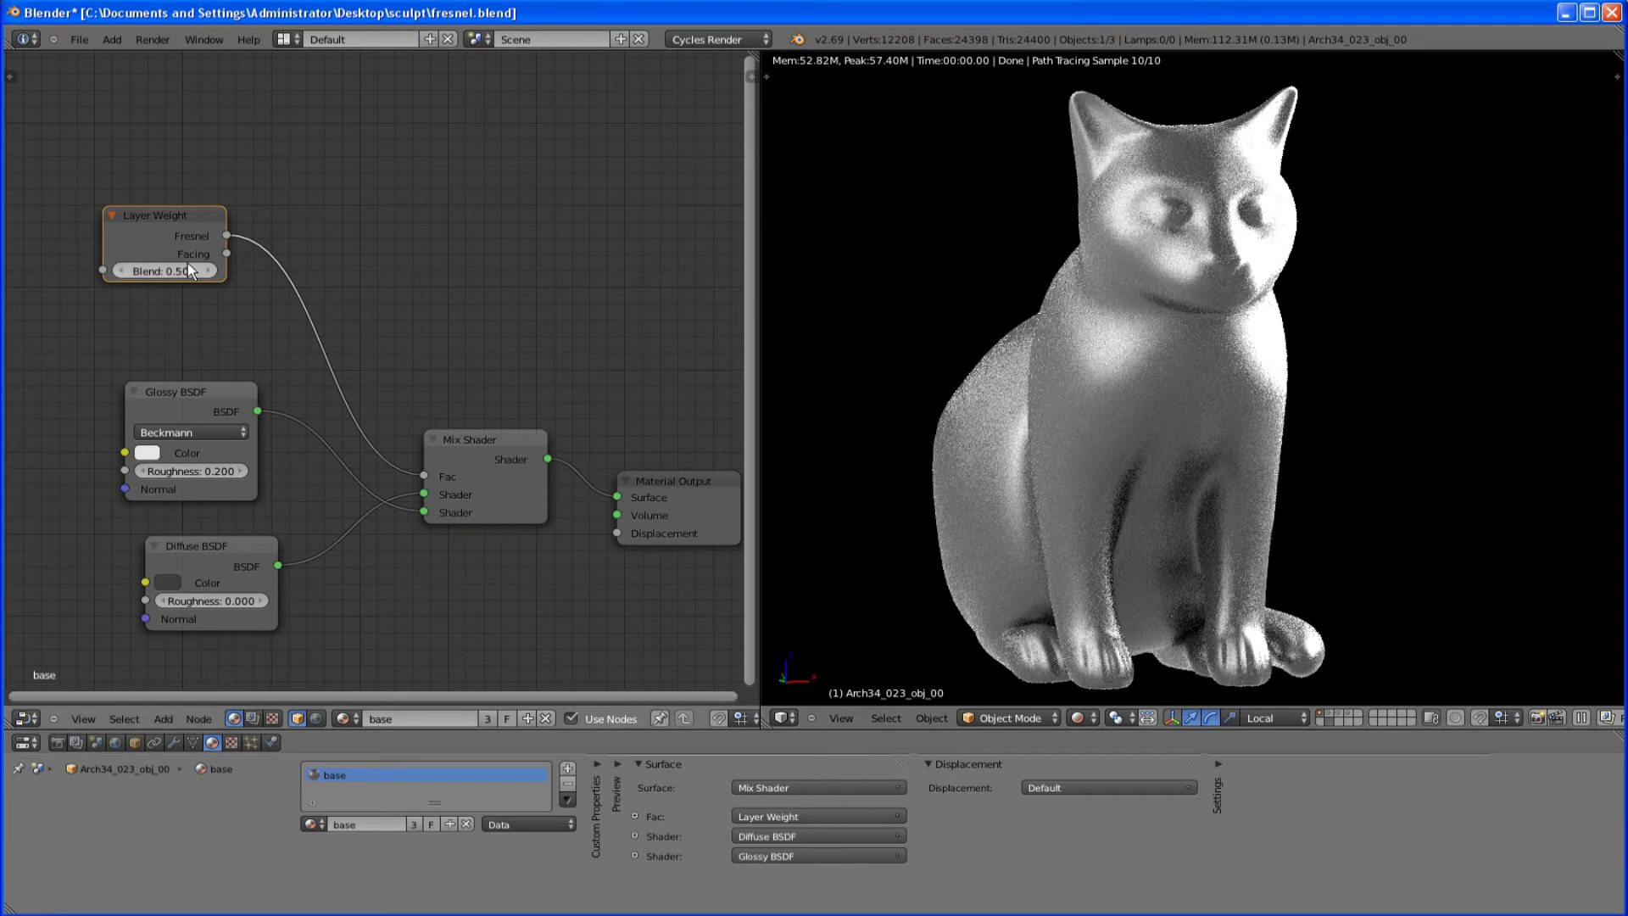
{"action": "left_click_drag", "start_coordinate": [187, 266], "coordinate": [13, 278]}
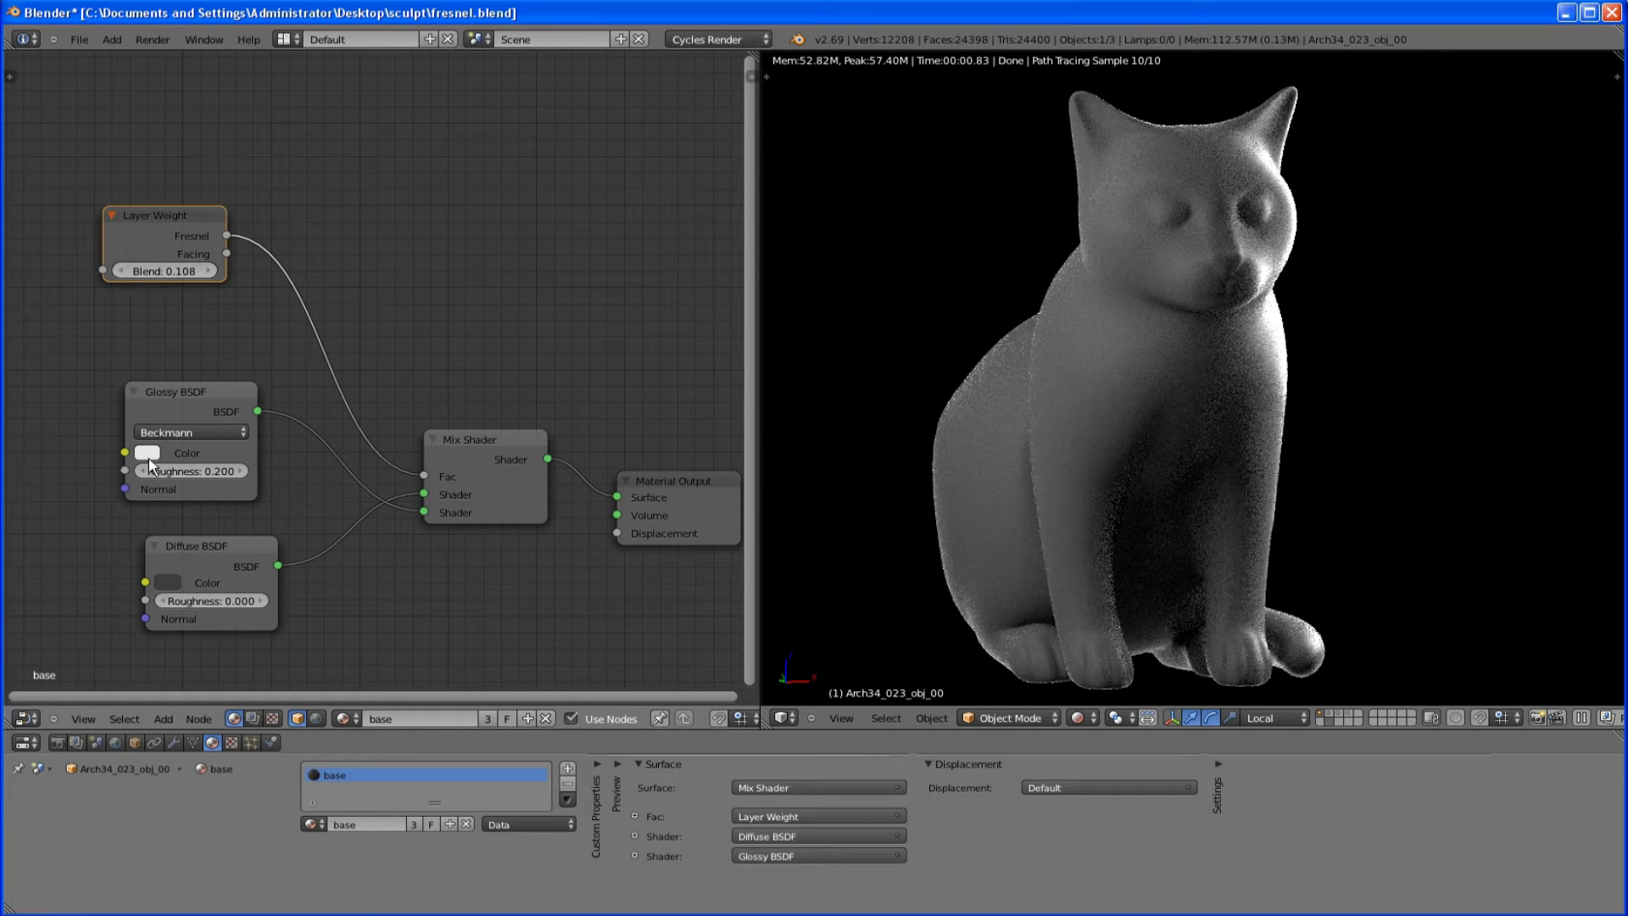
{"action": "left_click_drag", "start_coordinate": [217, 473], "coordinate": [137, 475]}
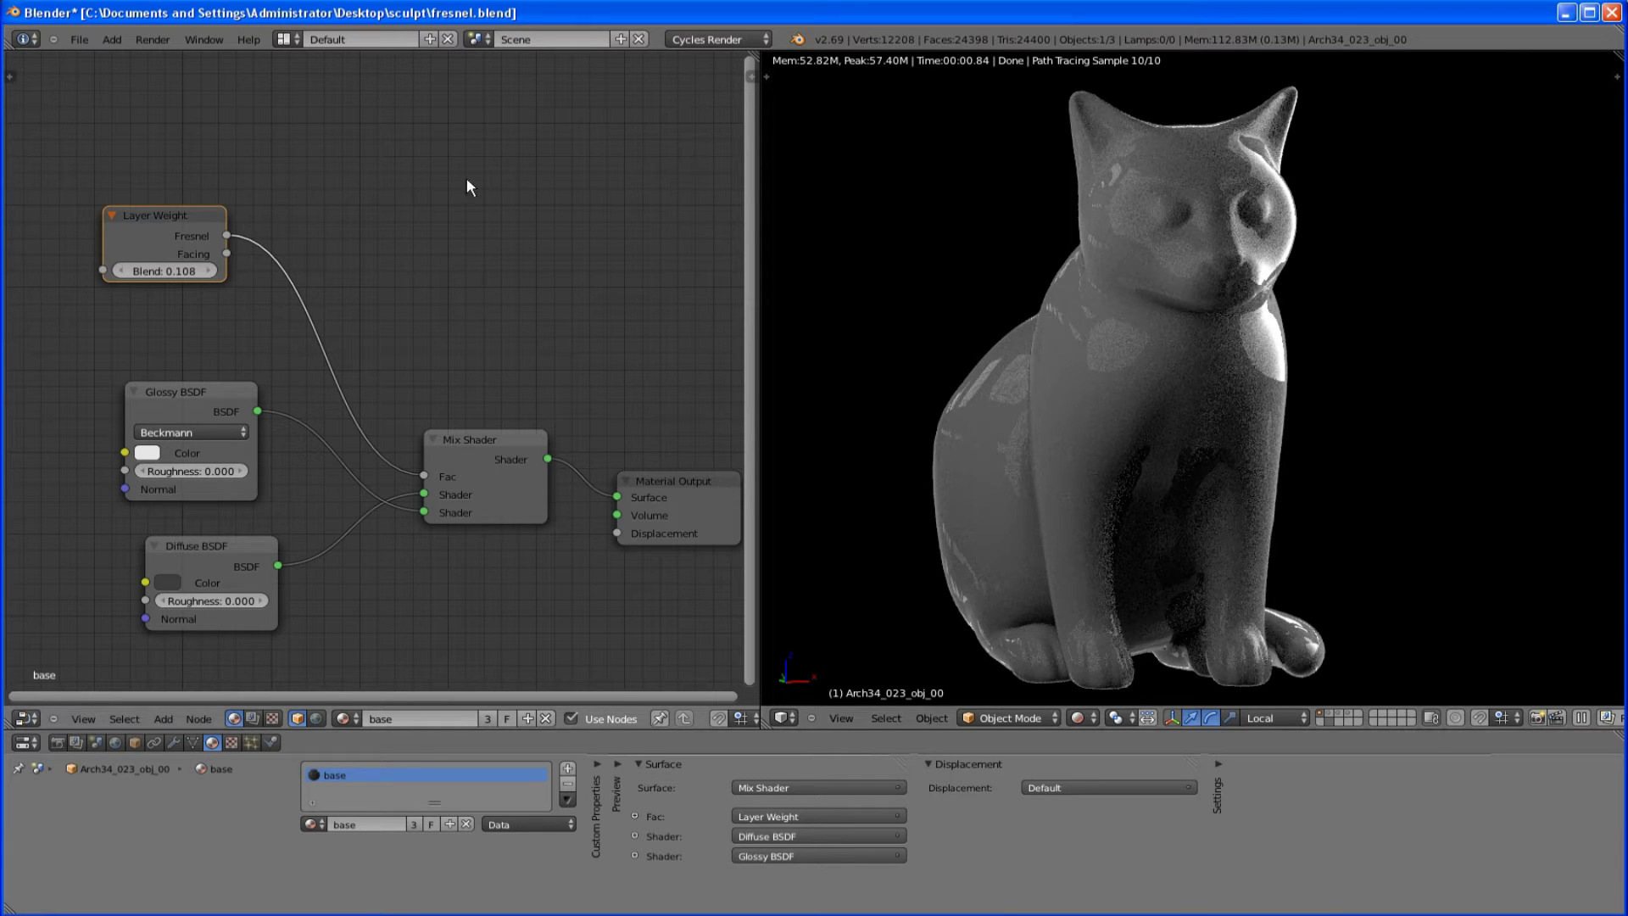
- Insert an RGB Curves node on the Fresnel–Fac link and set Layer Weight Blend to 0.5
{"action": "key", "text": "shift+a"}
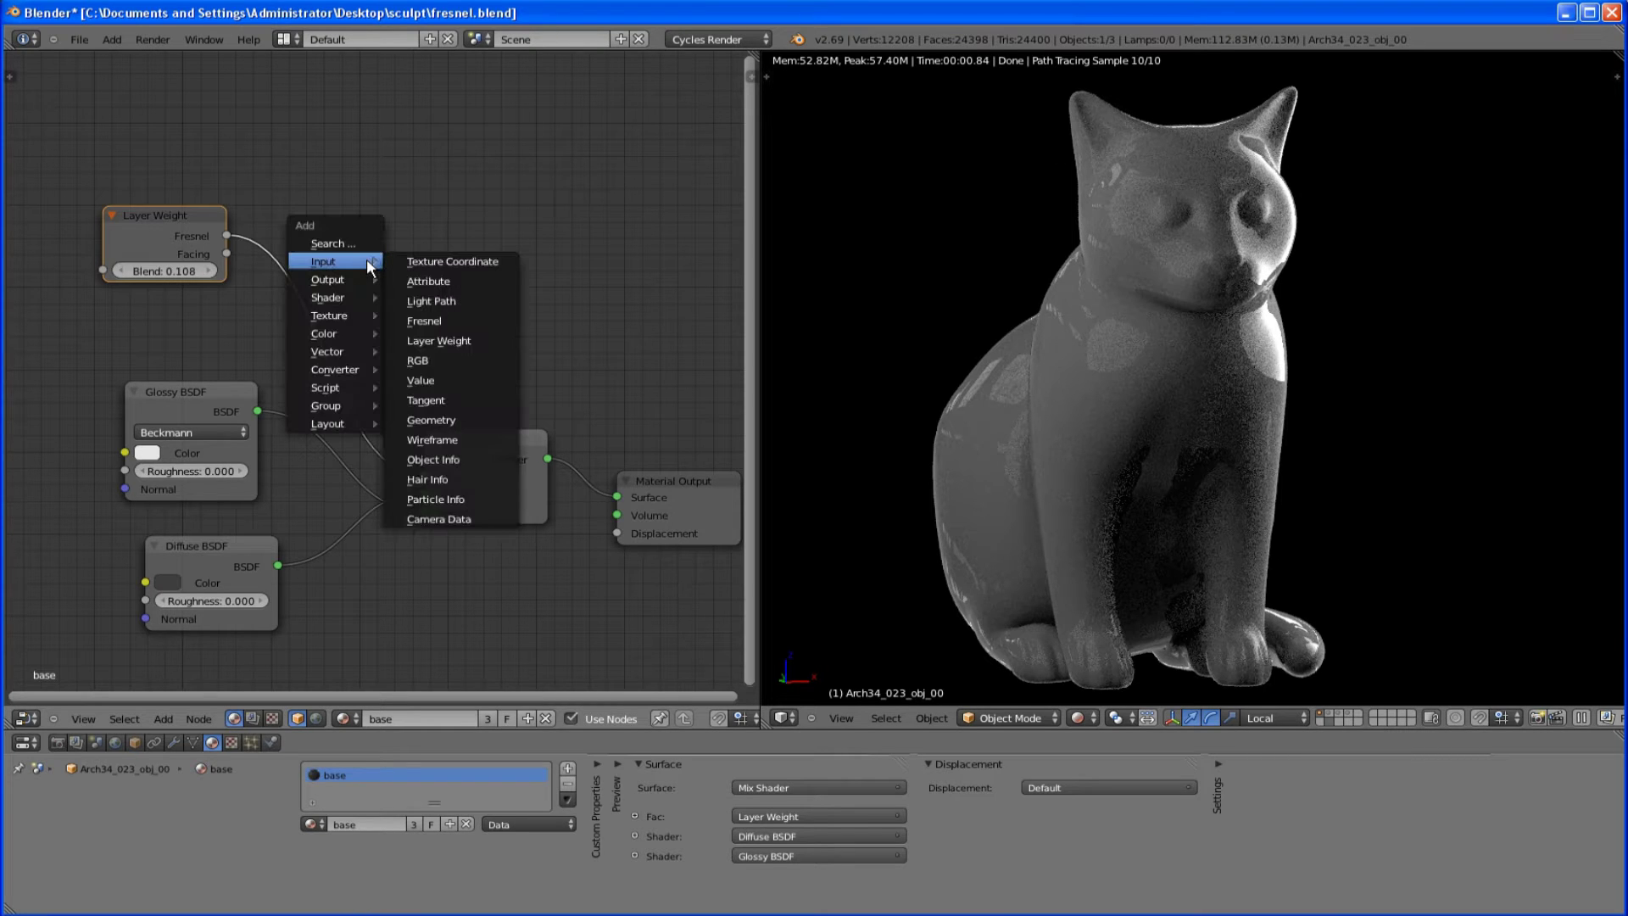
{"action": "mouse_move", "coordinate": [348, 333]}
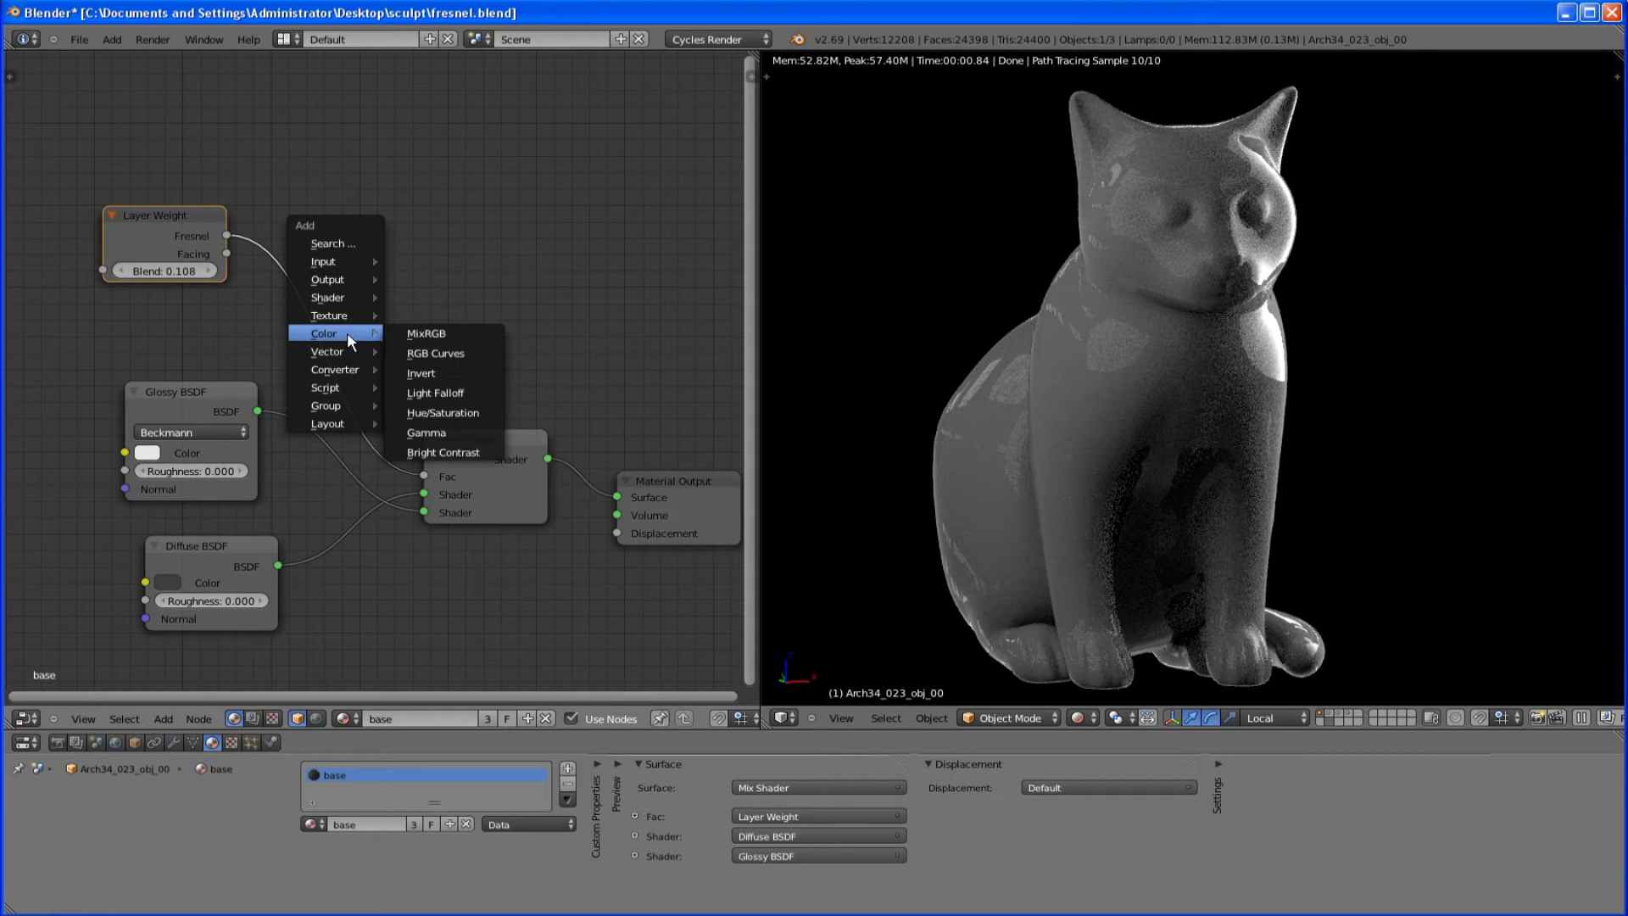
{"action": "left_click", "coordinate": [454, 353]}
{"action": "left_click", "coordinate": [271, 107]}
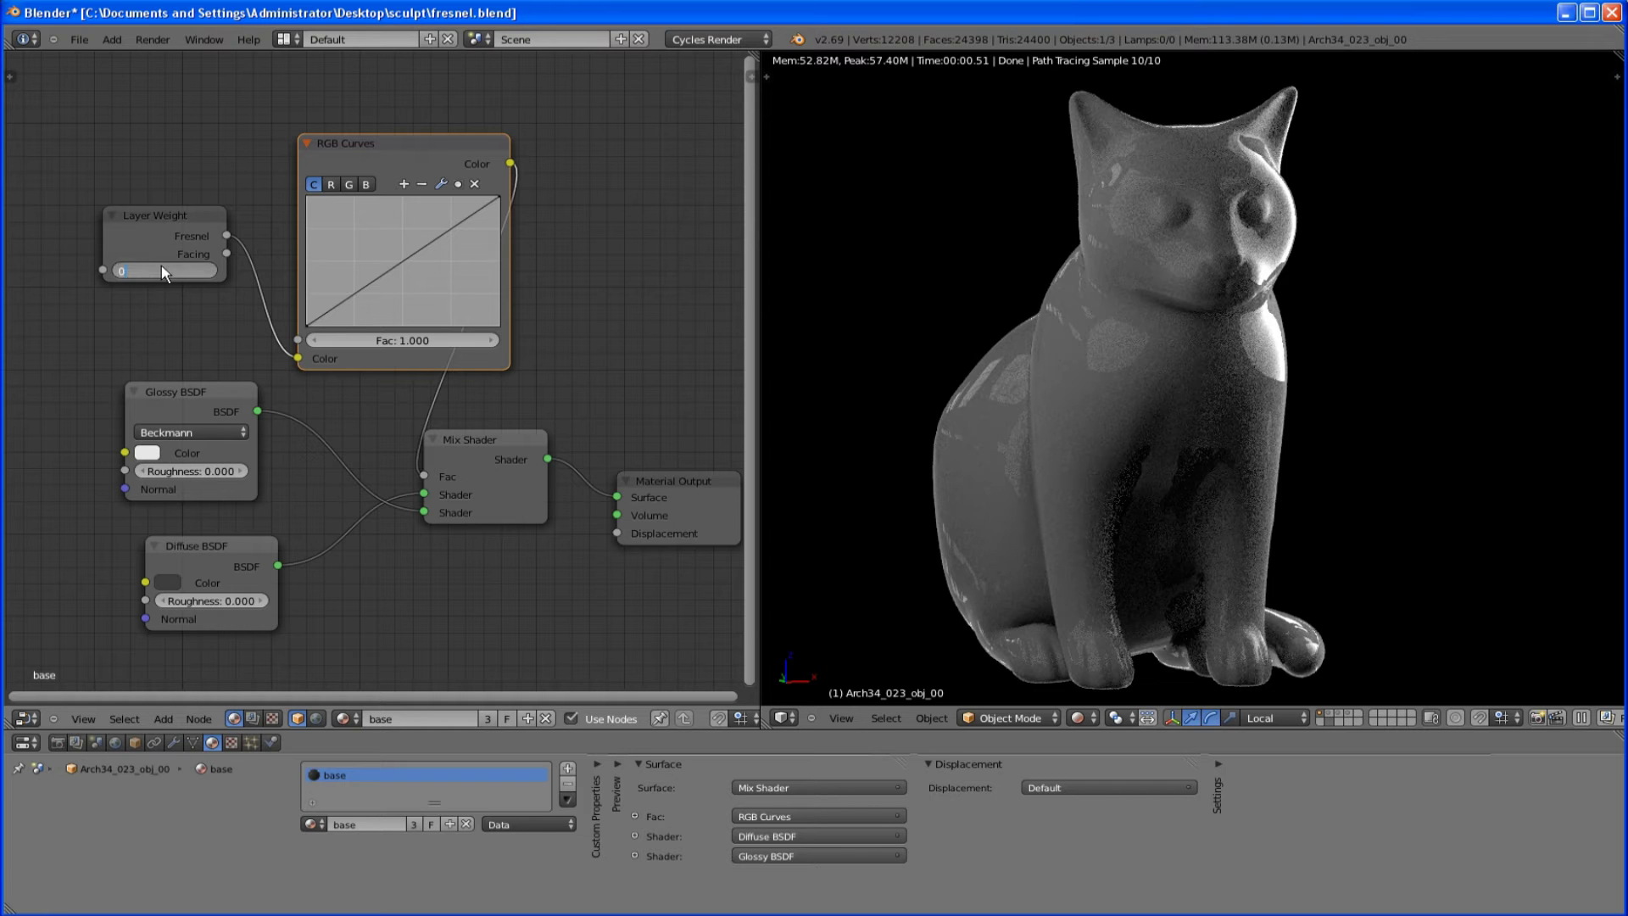
{"action": "type", "text": "5"}
{"action": "key", "text": "Return"}
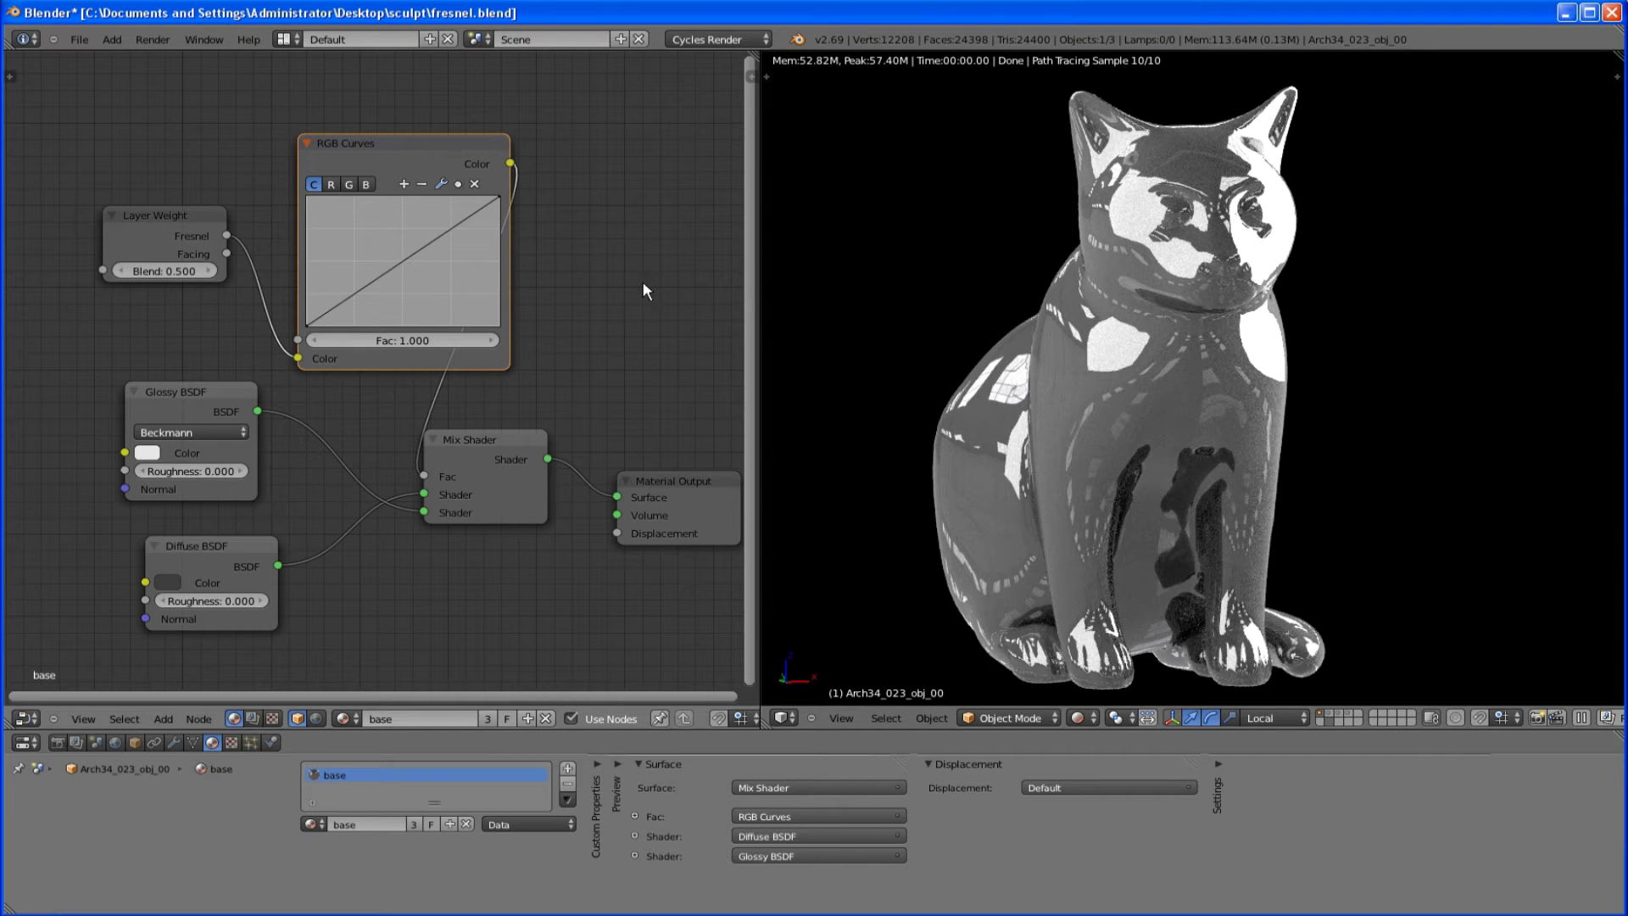
- Raise the RGB curve's left end and add points so it stays high with a late dip
{"action": "left_click_drag", "start_coordinate": [424, 252], "coordinate": [416, 308]}
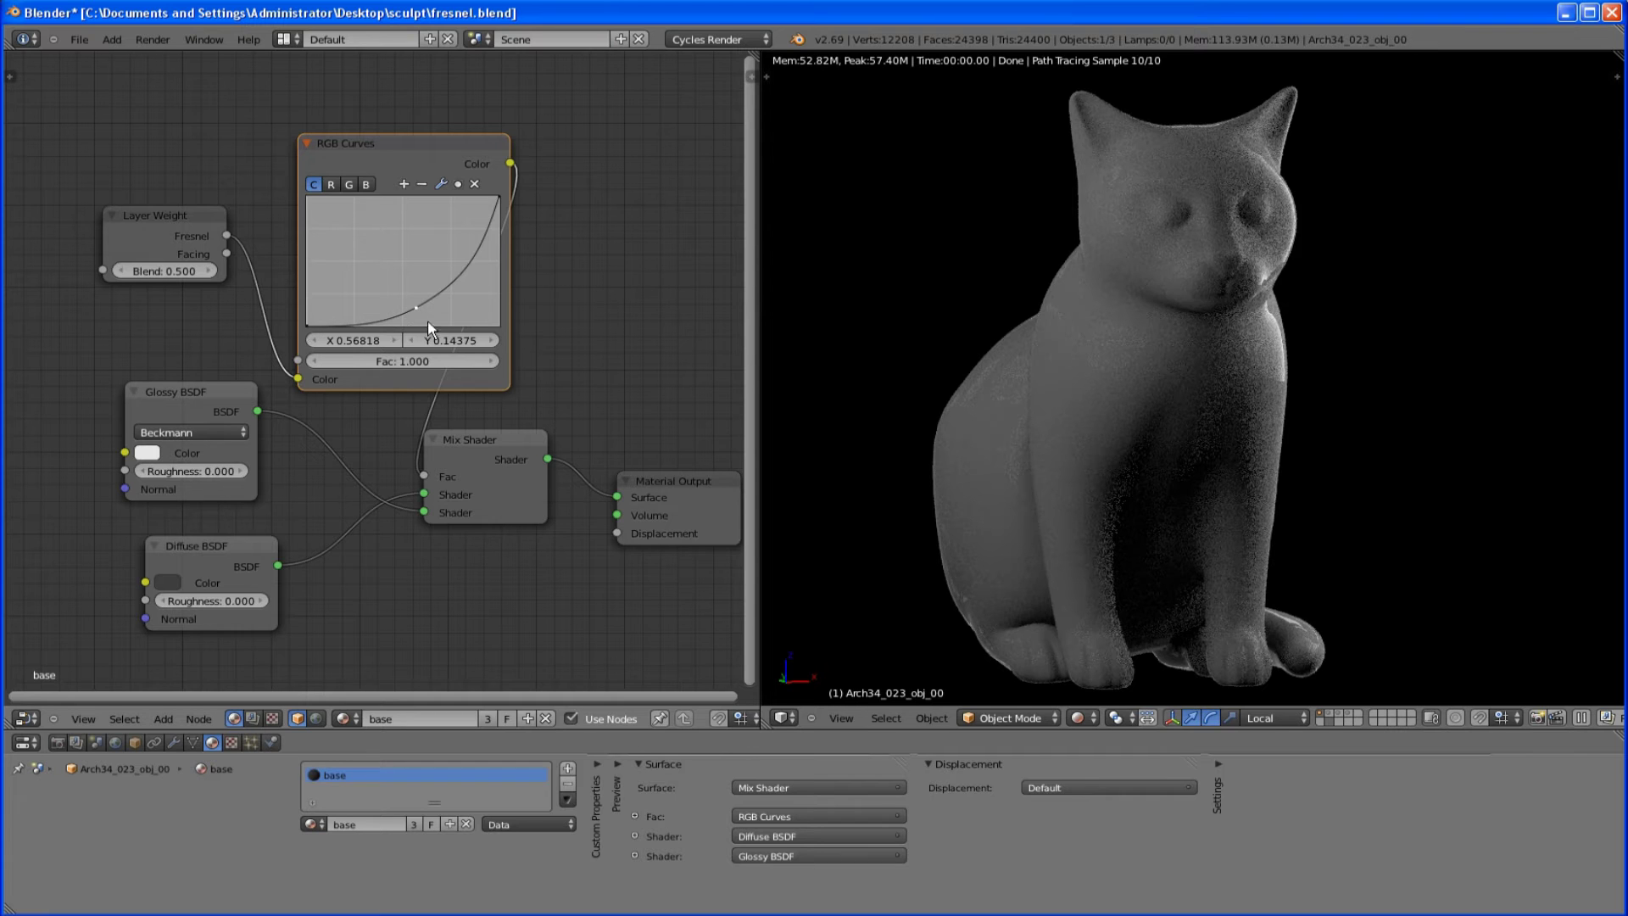
{"action": "mouse_move", "coordinate": [412, 310]}
{"action": "left_mouse_down"}
{"action": "mouse_move", "coordinate": [445, 297]}
{"action": "mouse_move", "coordinate": [401, 317]}
{"action": "mouse_move", "coordinate": [451, 299]}
{"action": "mouse_move", "coordinate": [404, 320]}
{"action": "left_mouse_up"}
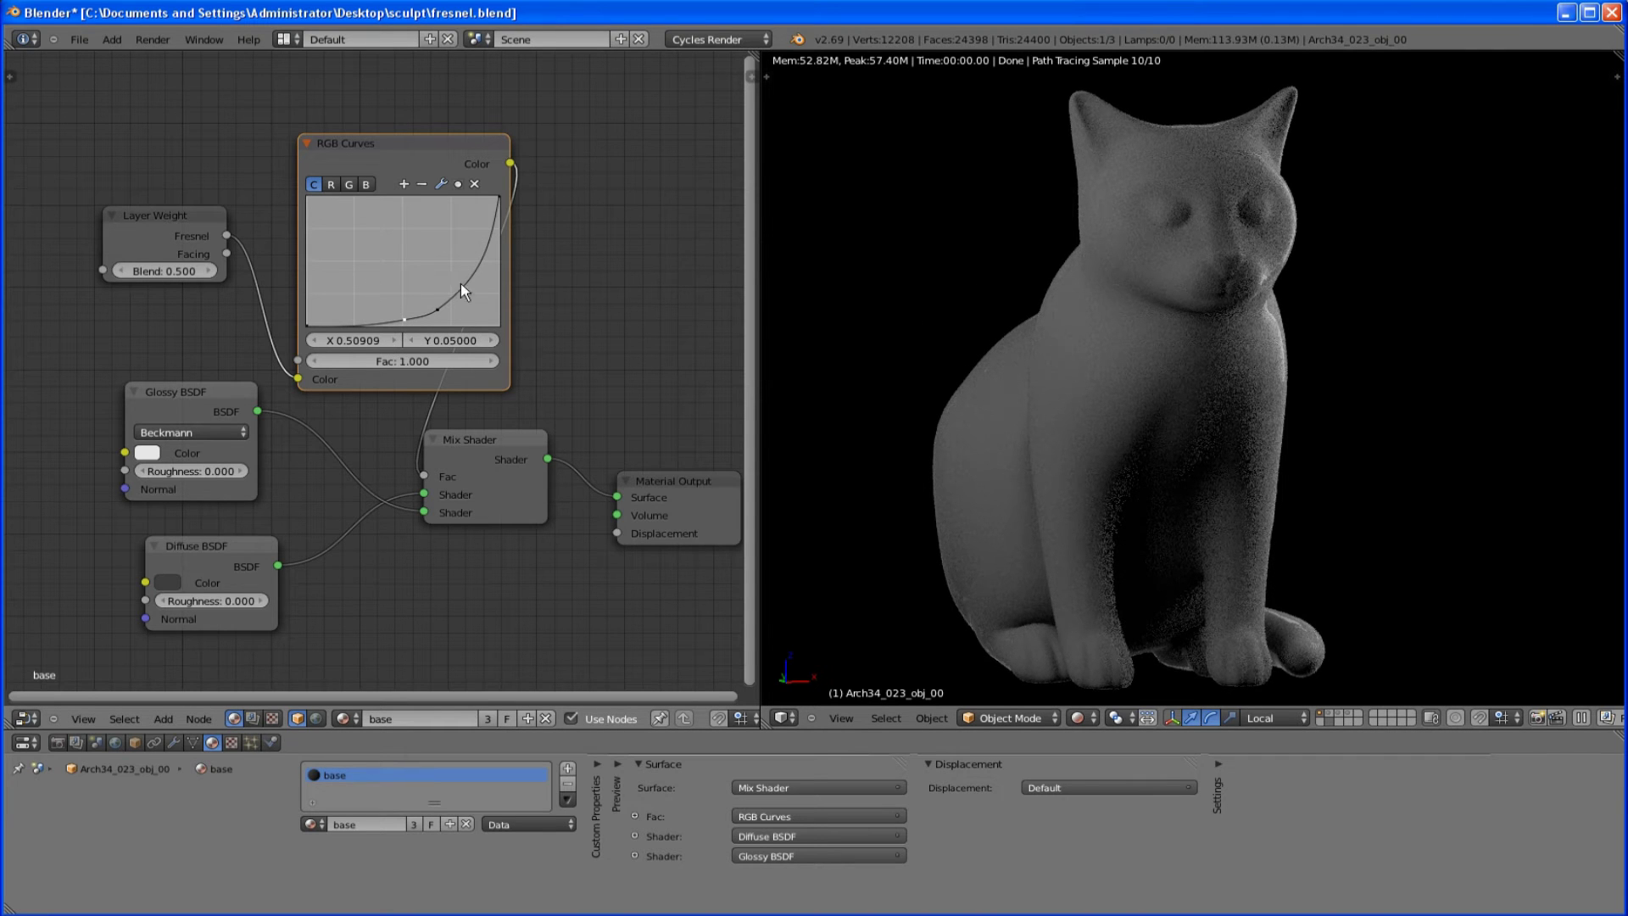
{"action": "left_click_drag", "start_coordinate": [309, 329], "coordinate": [308, 244]}
{"action": "left_click_drag", "start_coordinate": [404, 320], "coordinate": [431, 249]}
{"action": "left_click_drag", "start_coordinate": [441, 324], "coordinate": [441, 246]}
{"action": "left_click", "coordinate": [368, 240]}
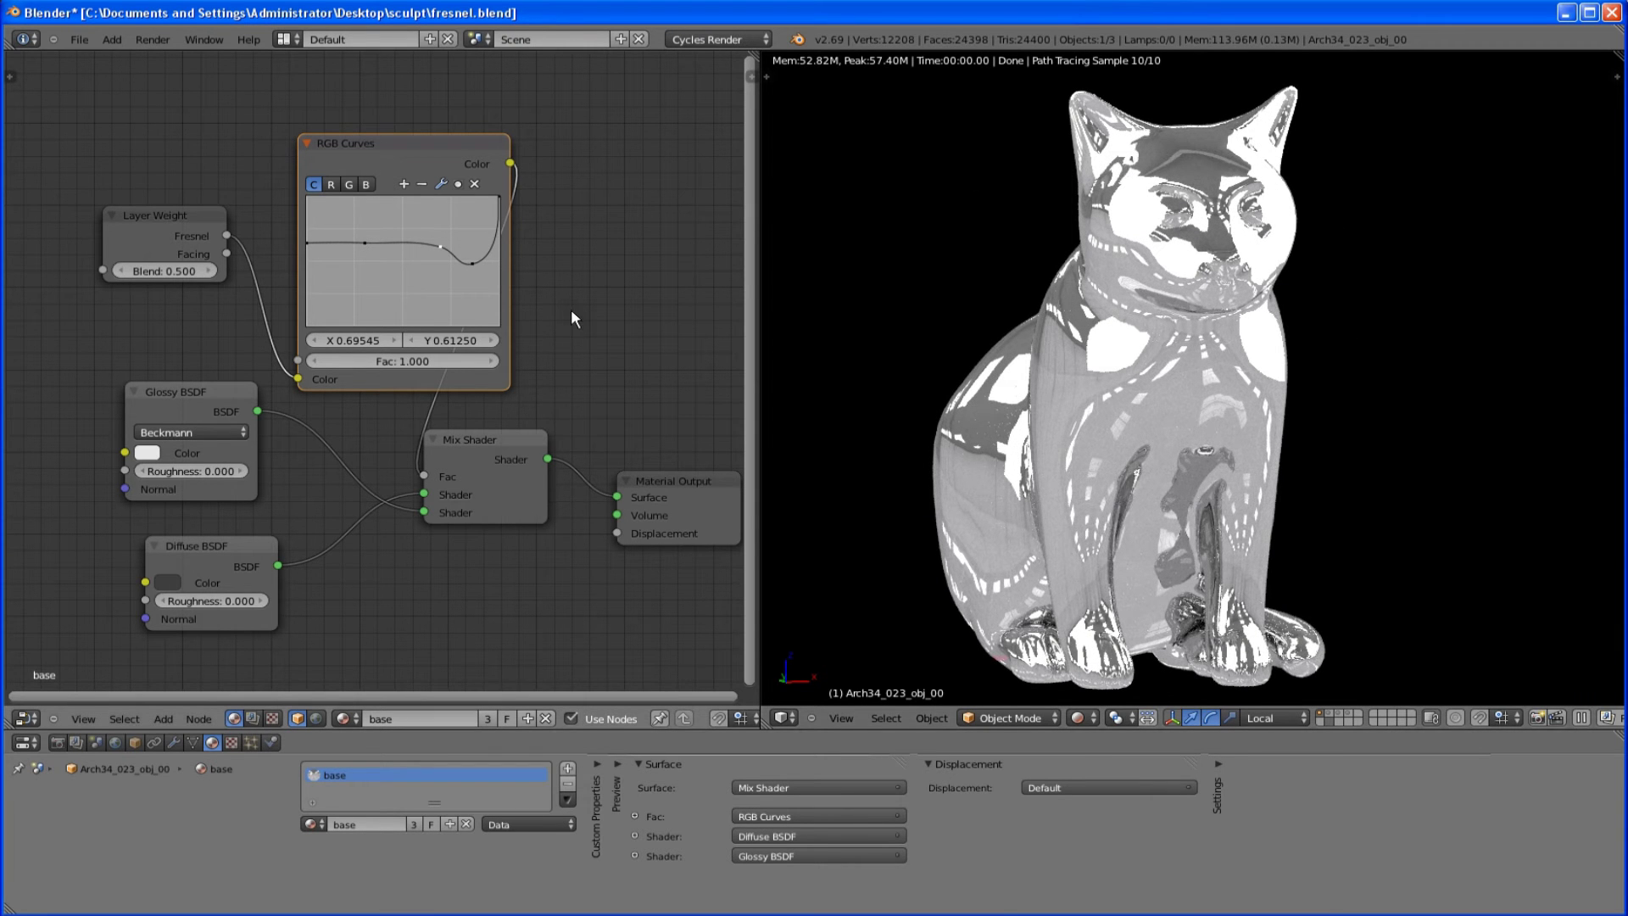
- Reset the RGB curve to a straight diagonal, then bow it downward with a new point
{"action": "left_click", "coordinate": [441, 185]}
{"action": "left_click", "coordinate": [507, 266]}
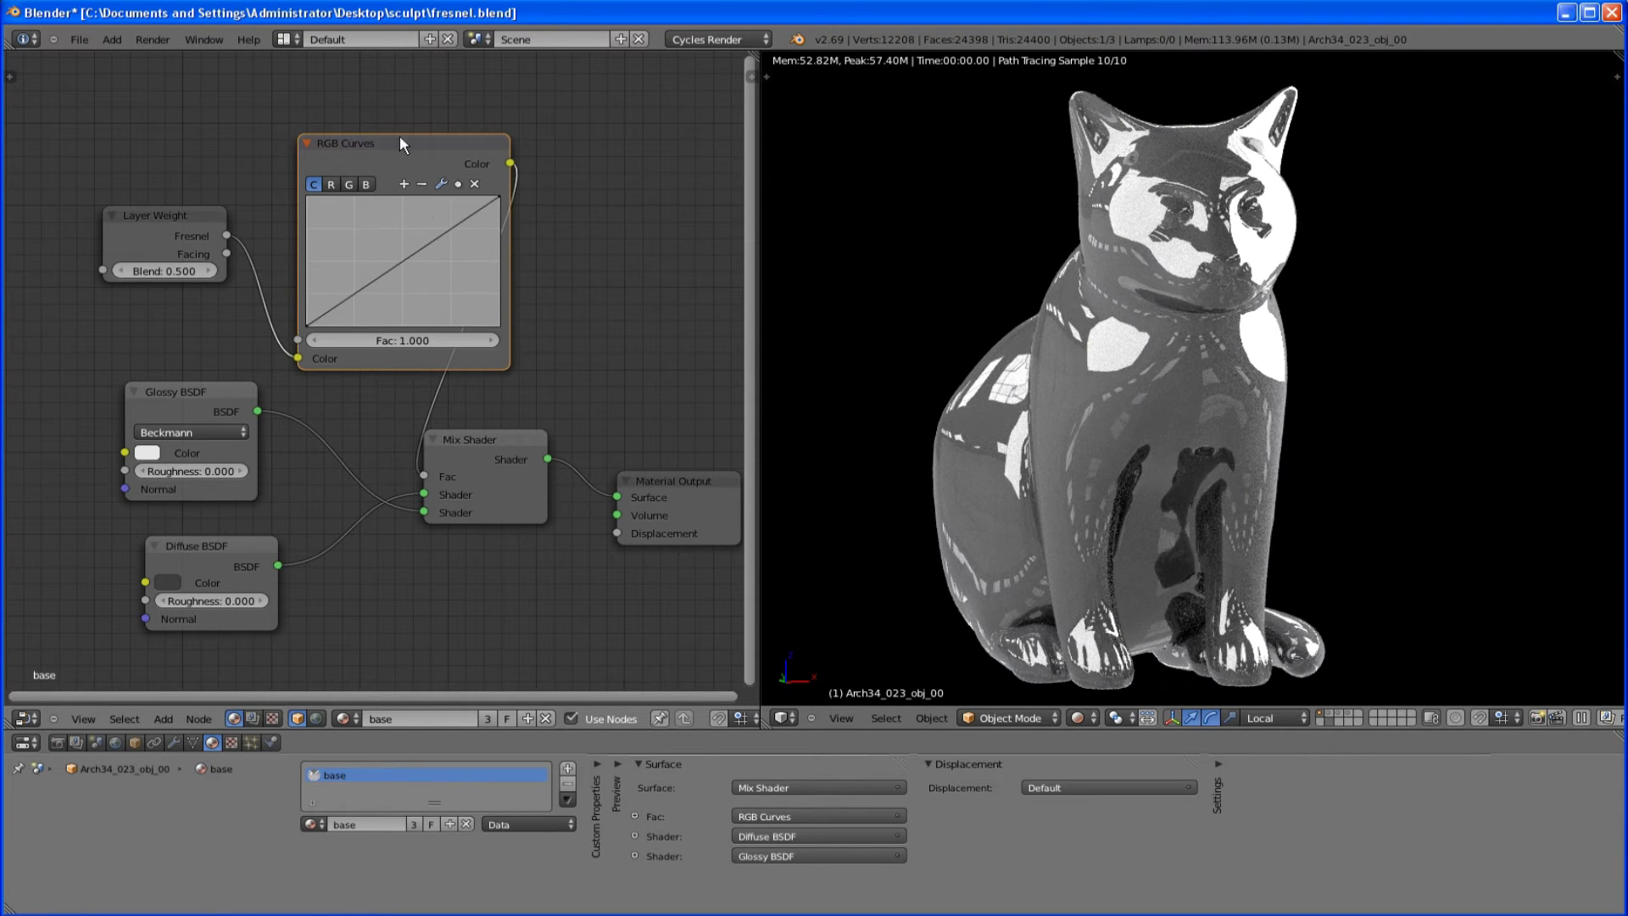
{"action": "left_click_drag", "start_coordinate": [399, 263], "coordinate": [430, 303]}
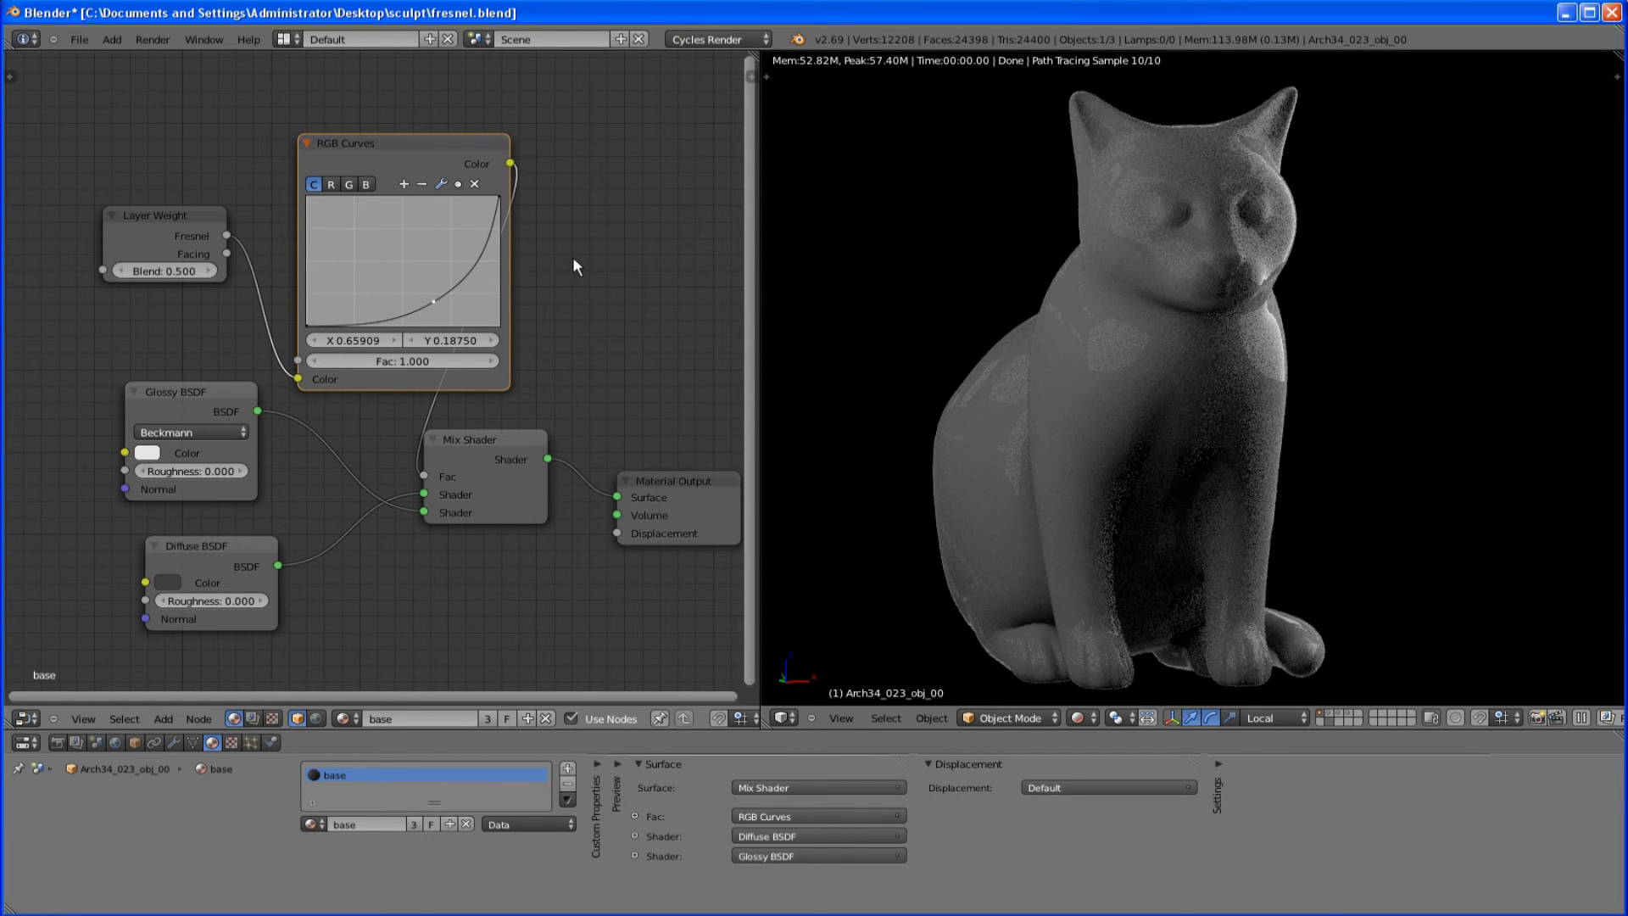
{"action": "scroll", "coordinate": [404, 201], "scroll_direction": "down", "scroll_amount": 3}
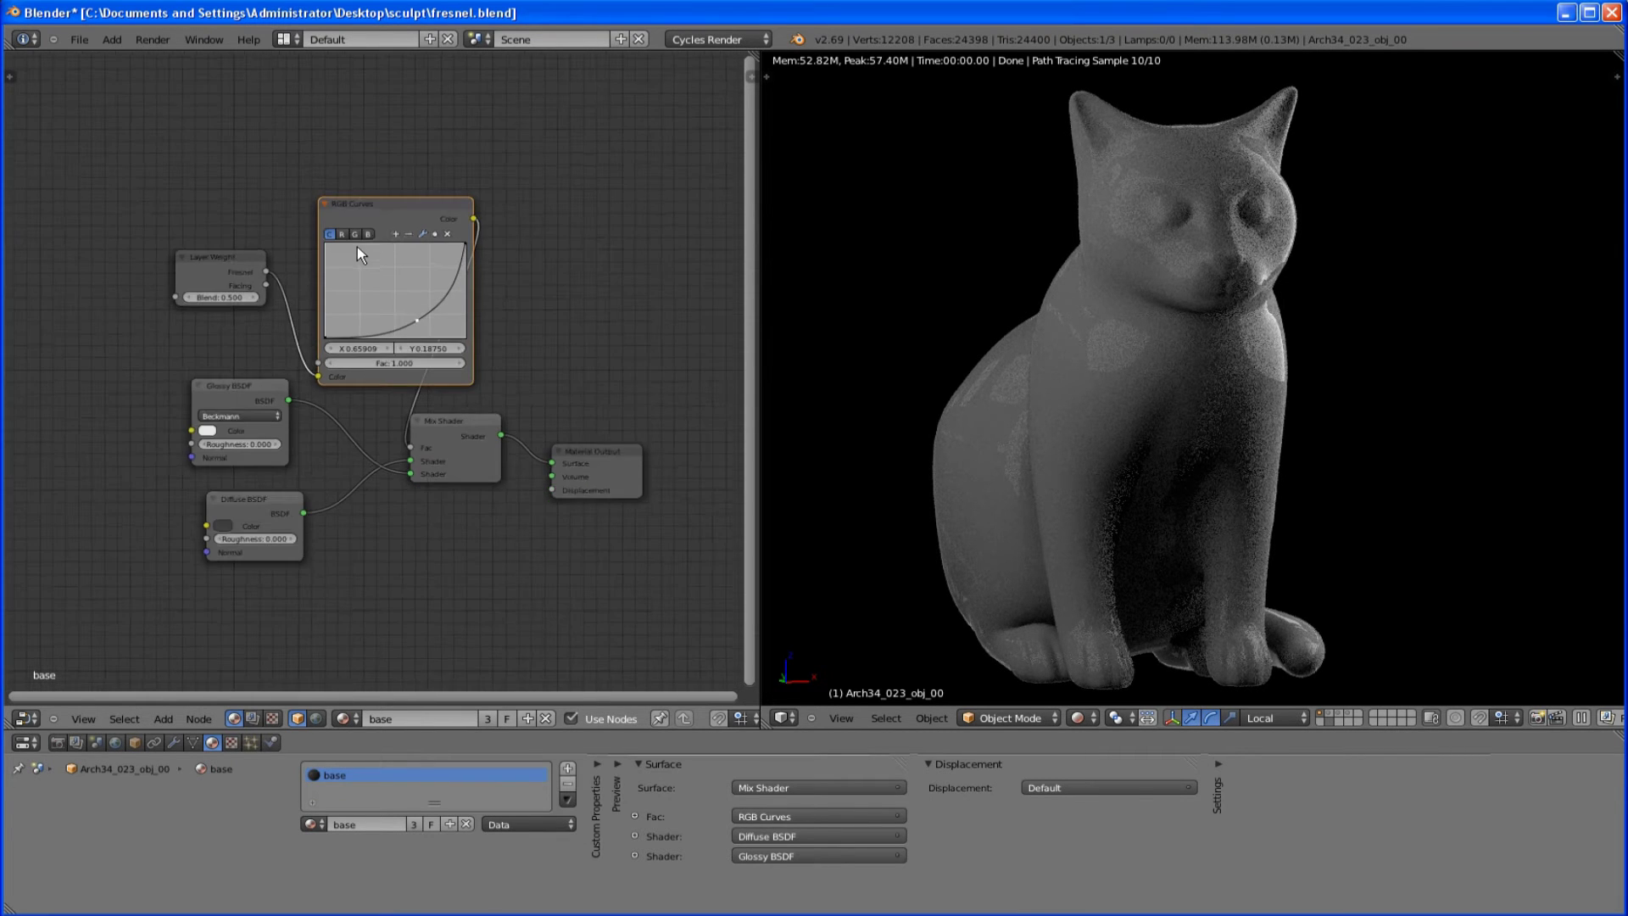
{"action": "middle_click_drag", "start_coordinate": [356, 267], "coordinate": [481, 287]}
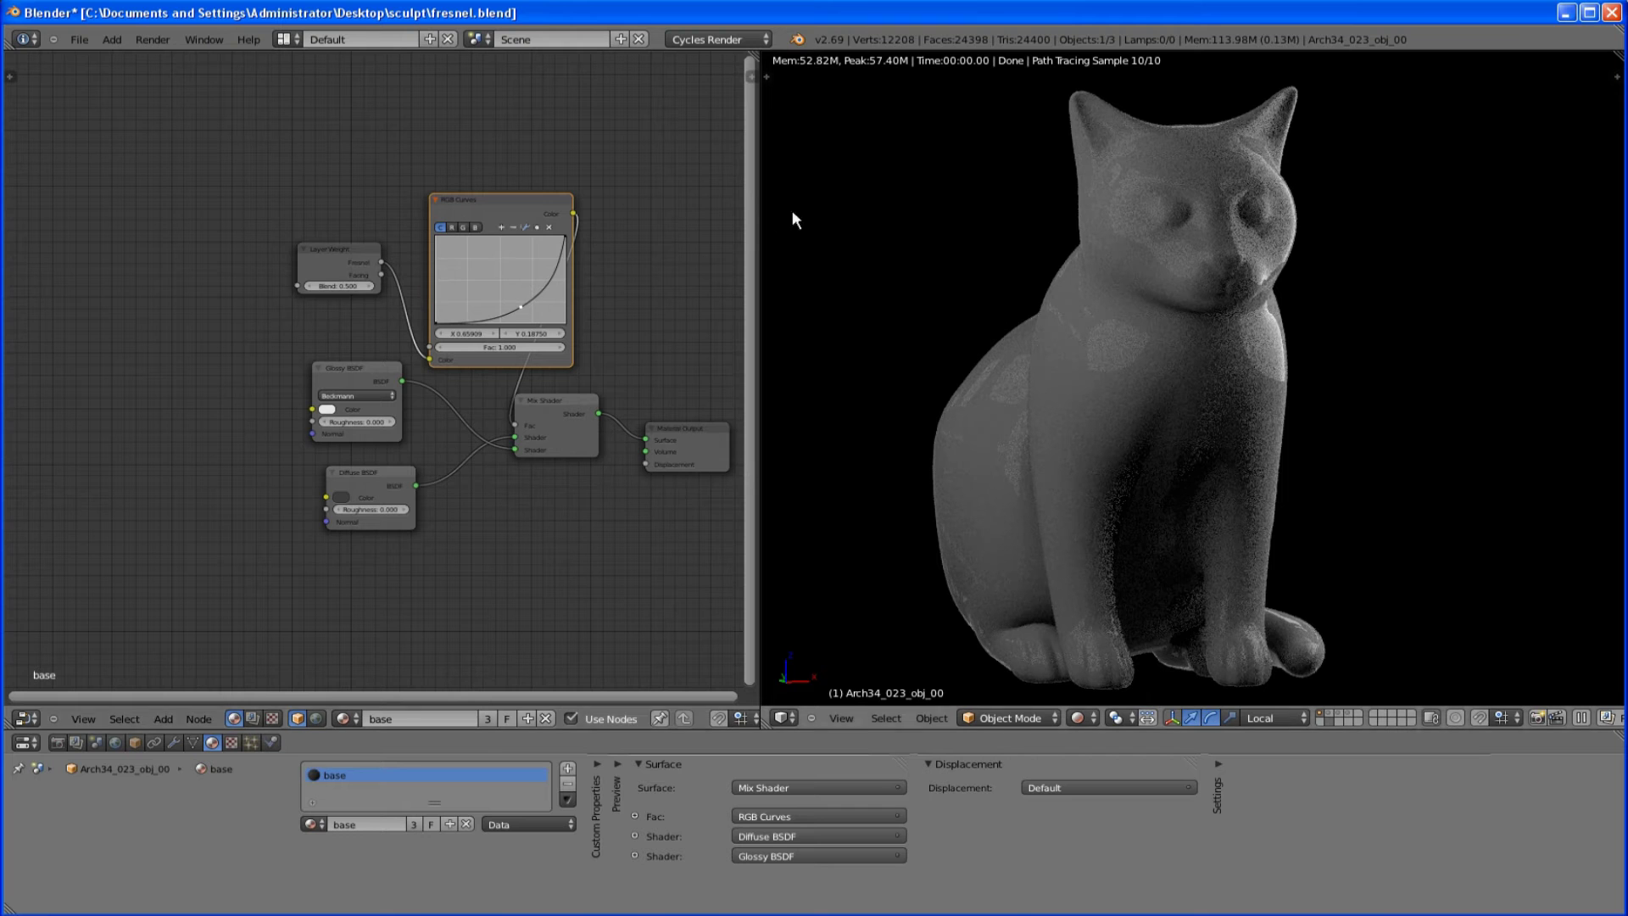
{"action": "scroll", "coordinate": [515, 233], "scroll_direction": "up", "scroll_amount": 1}
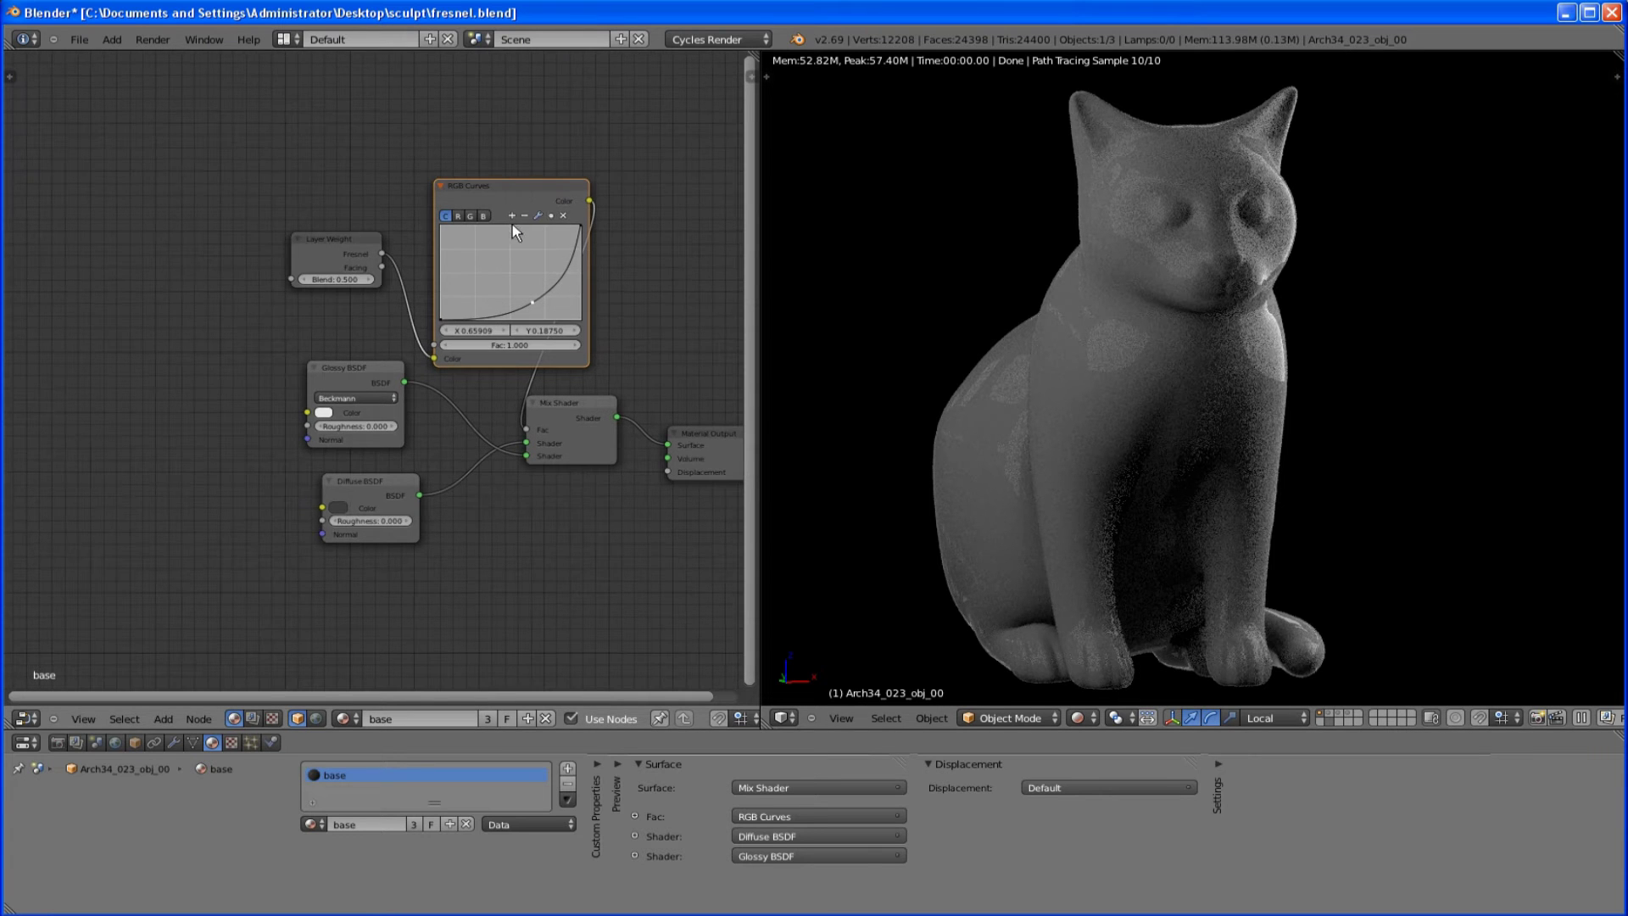
- Restore the lion's scene layer, centre the view on it, and select the lion statue
{"action": "left_click", "coordinate": [1333, 715]}
{"action": "left_click", "coordinate": [1333, 717]}
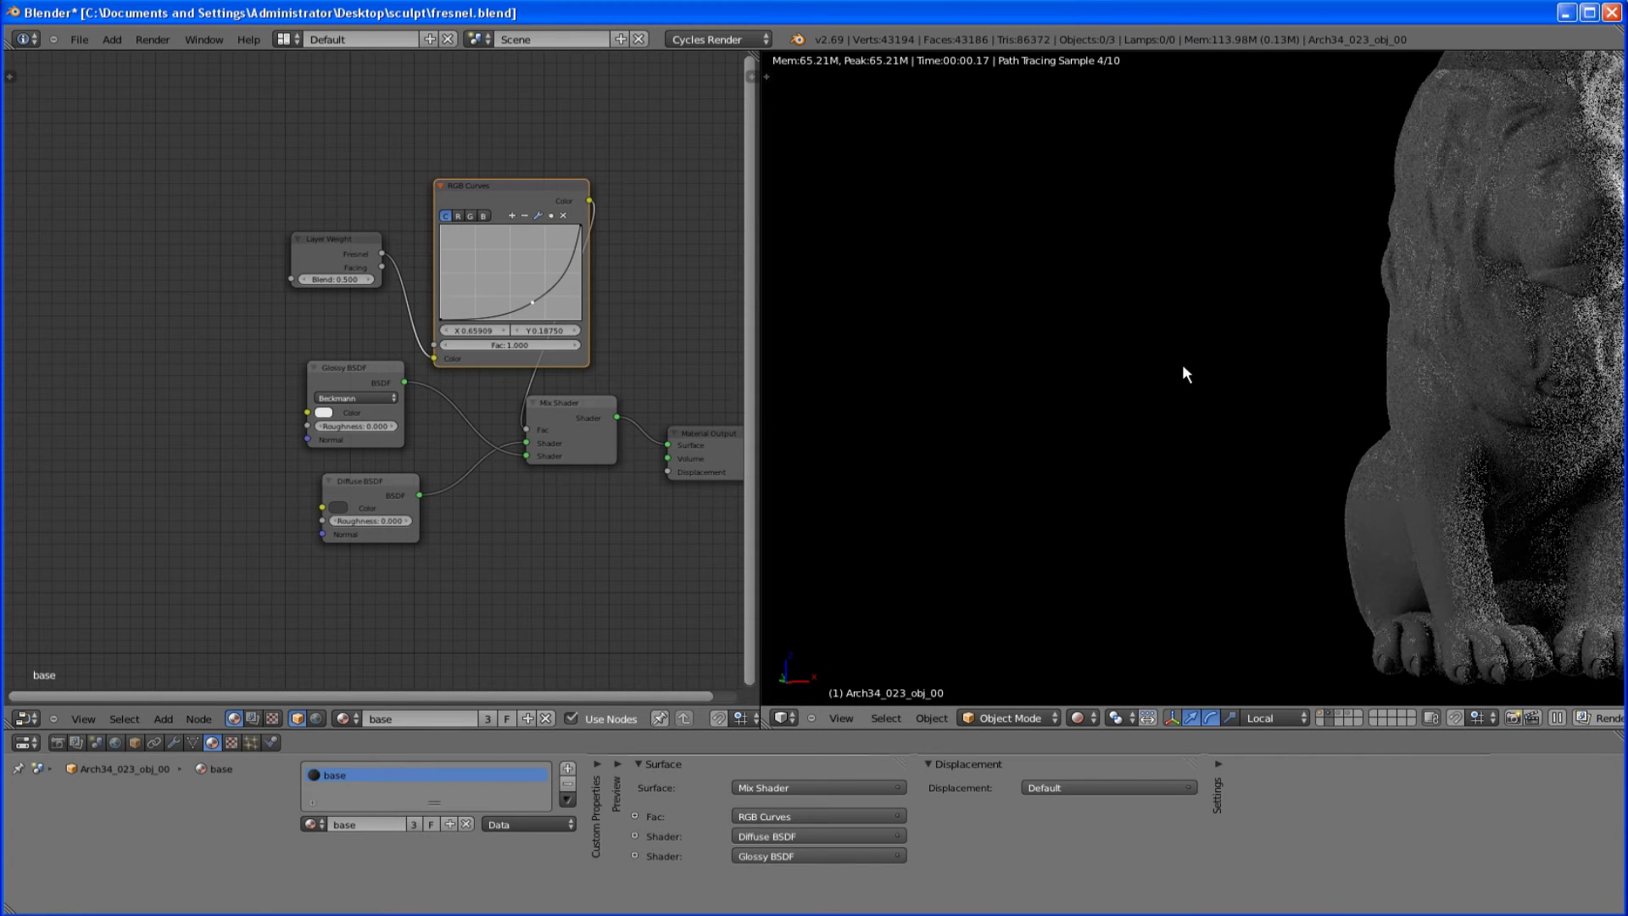
{"action": "key", "text": "Home"}
{"action": "right_click", "coordinate": [1210, 291]}
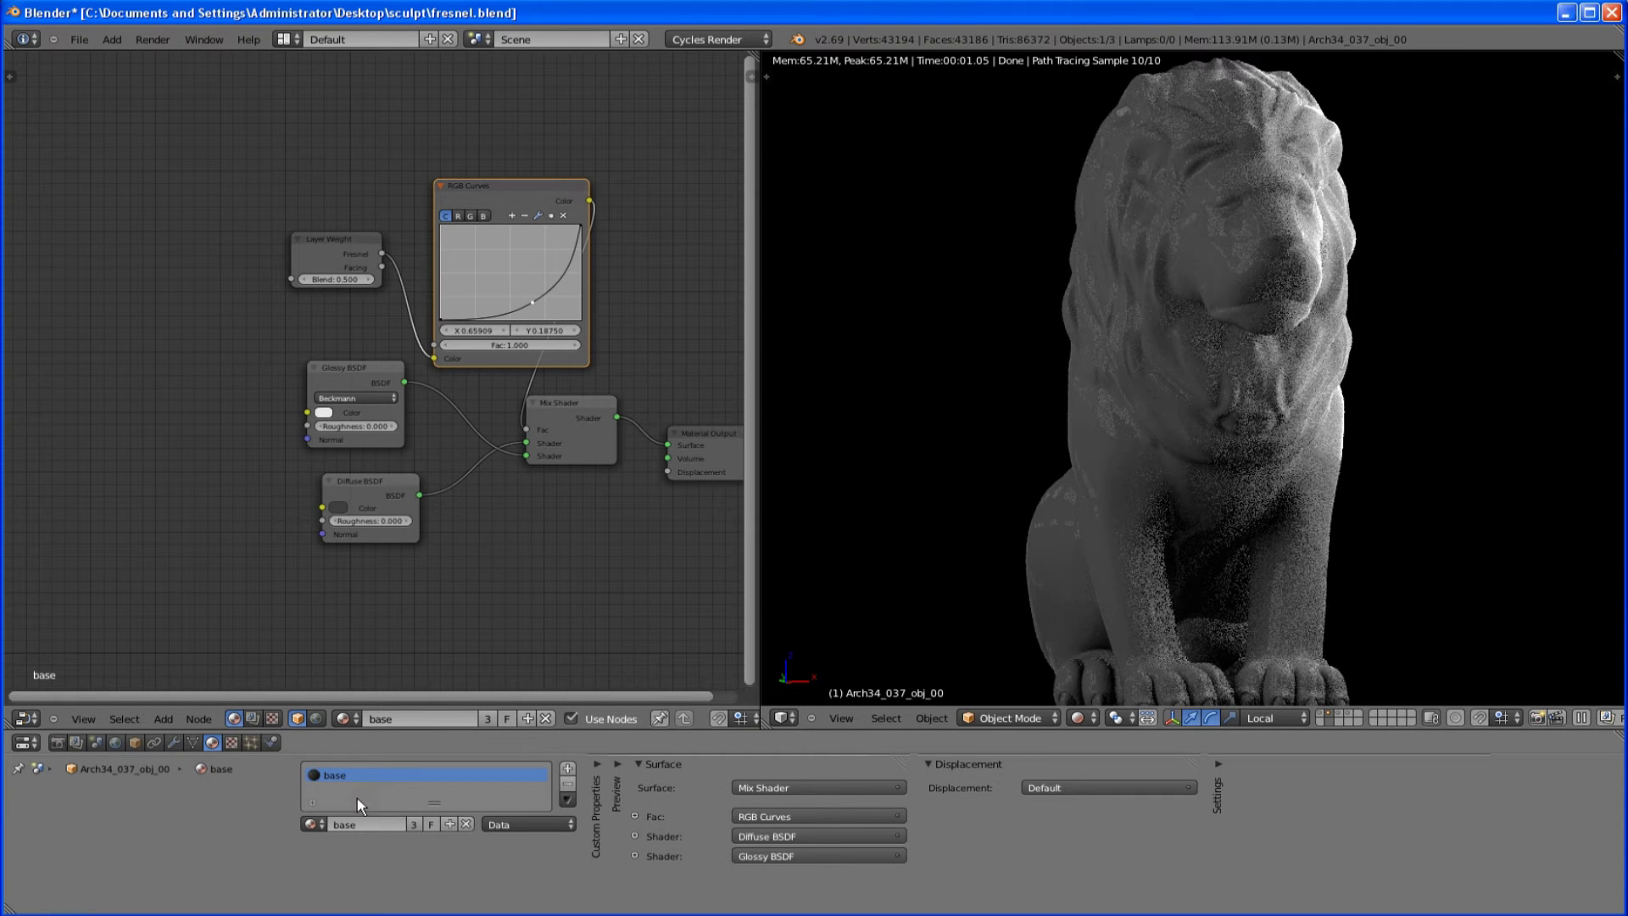
- Move the Layer Weight and RGB Curves nodes up-left and place an RGB Curves copy at lower left
{"action": "middle_click_drag", "start_coordinate": [585, 339], "coordinate": [530, 307]}
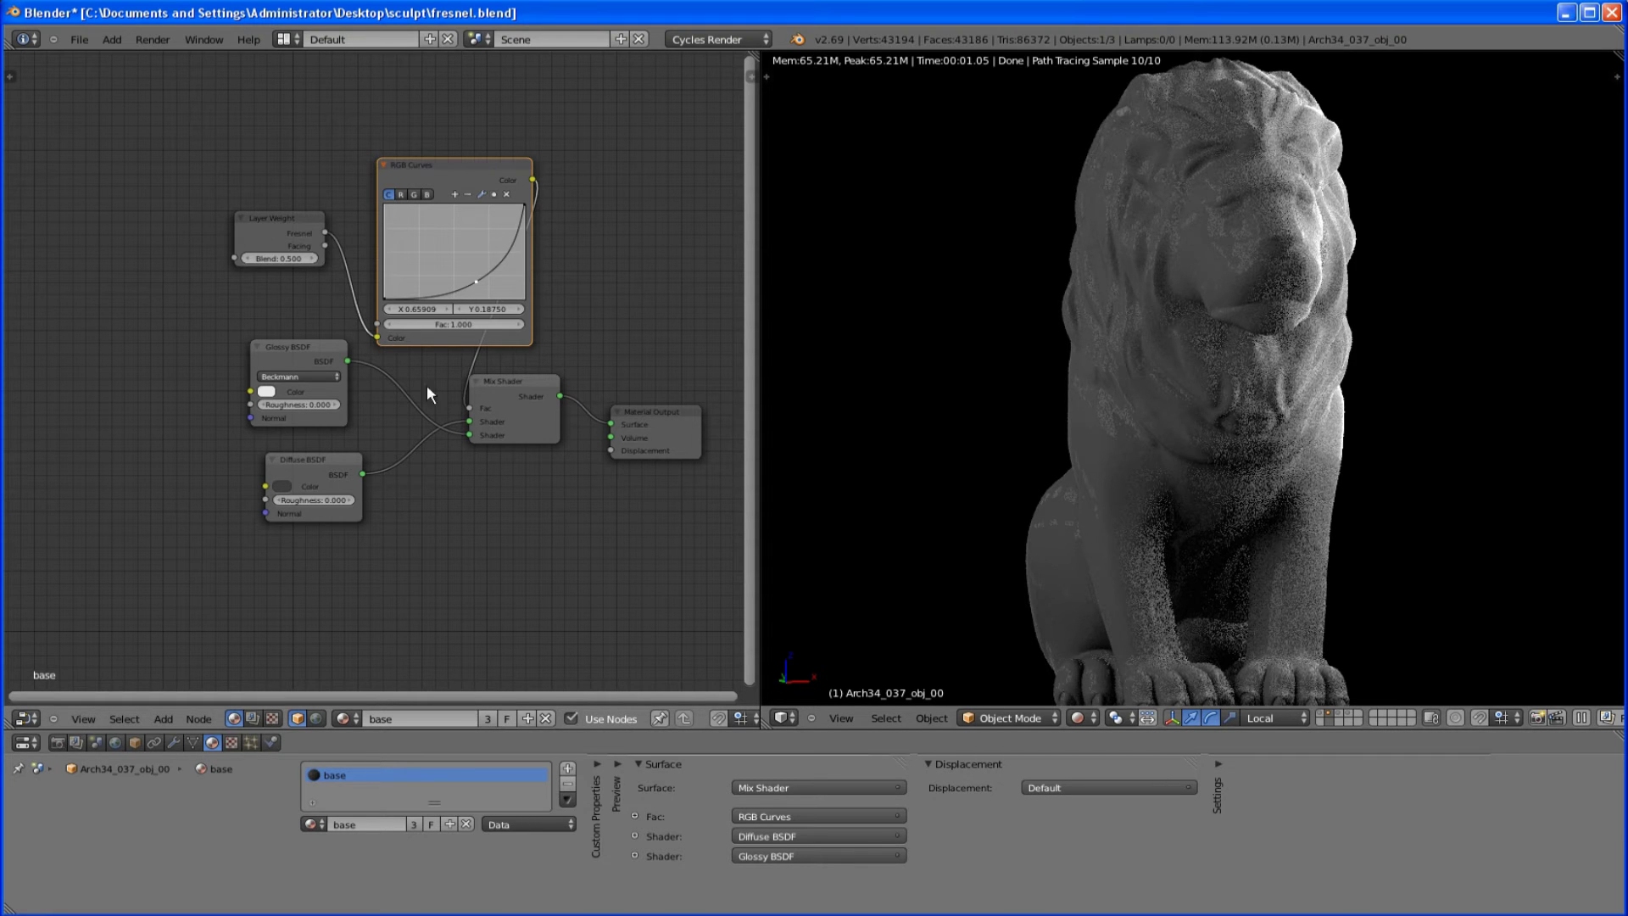
{"action": "left_click_drag", "start_coordinate": [283, 220], "coordinate": [153, 178]}
{"action": "left_click_drag", "start_coordinate": [418, 163], "coordinate": [325, 126]}
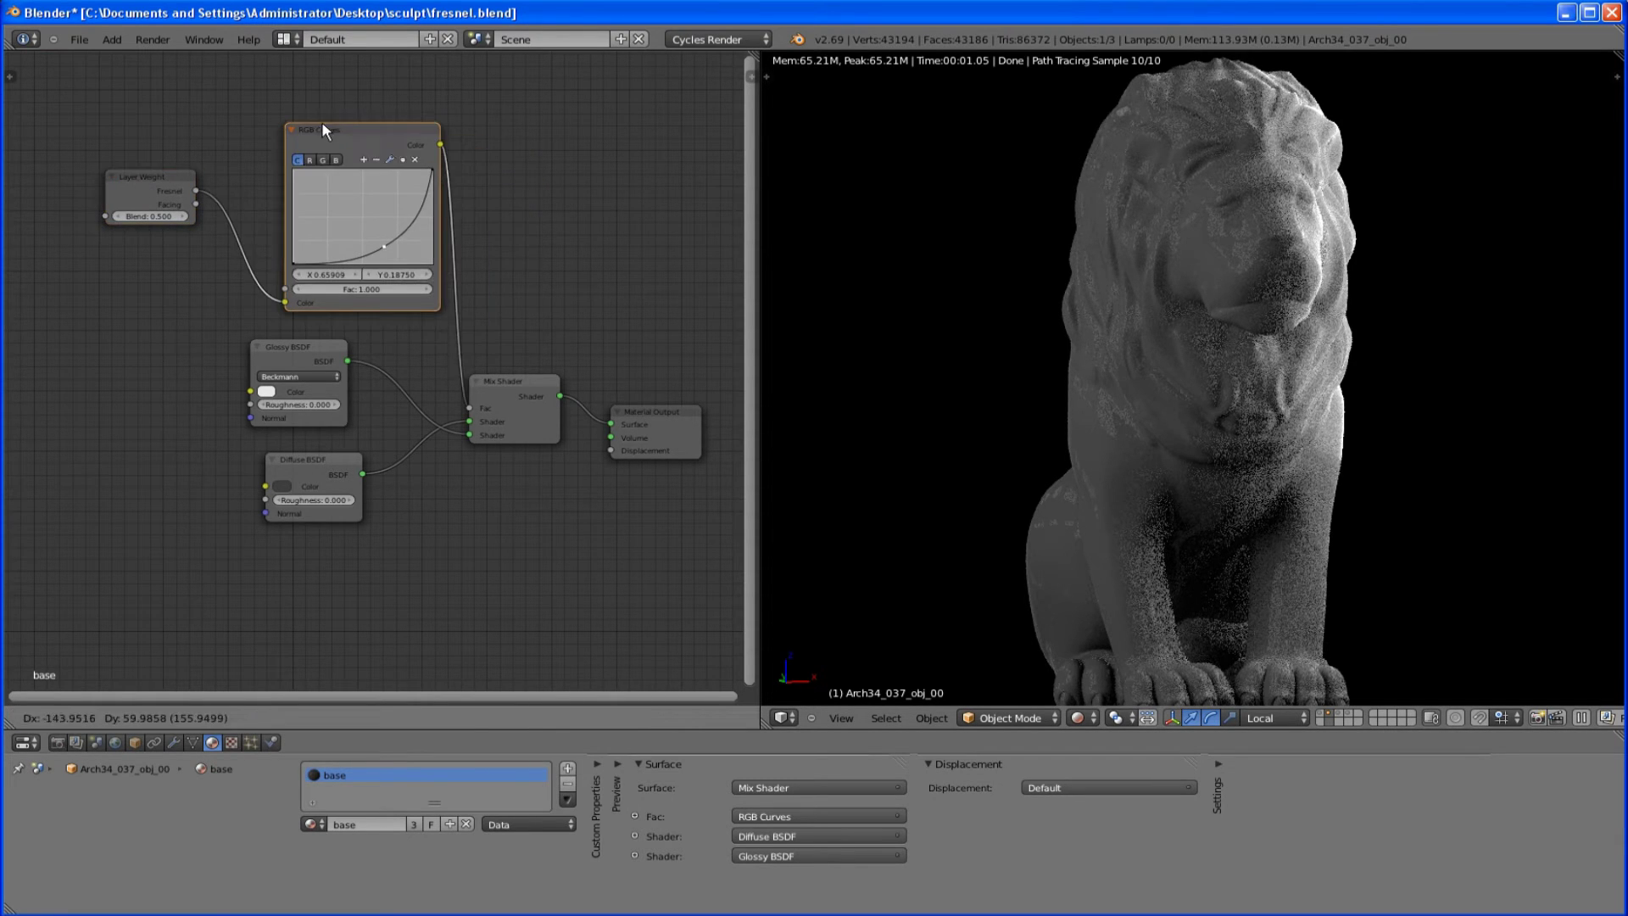
{"action": "key", "text": "shift+d"}
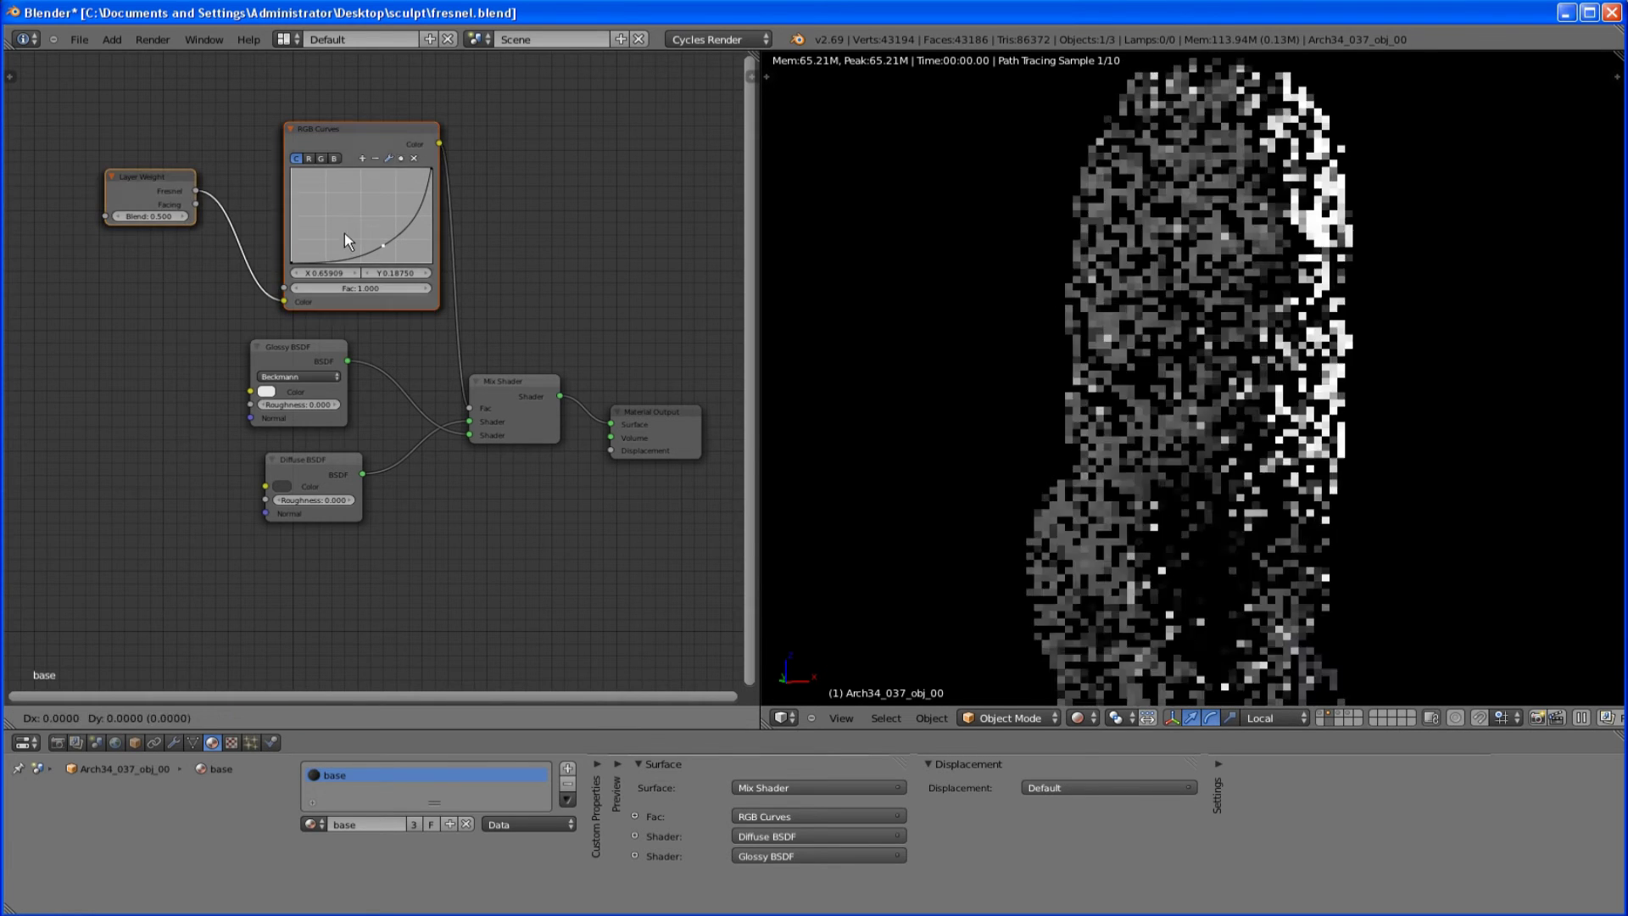
{"action": "left_click", "coordinate": [43, 525]}
- Connect the copied RGB Curves Color output to the Glossy BSDF Roughness input
{"action": "middle_click_drag", "start_coordinate": [195, 393], "coordinate": [426, 384]}
{"action": "scroll", "coordinate": [426, 384], "scroll_direction": "up", "scroll_amount": 3}
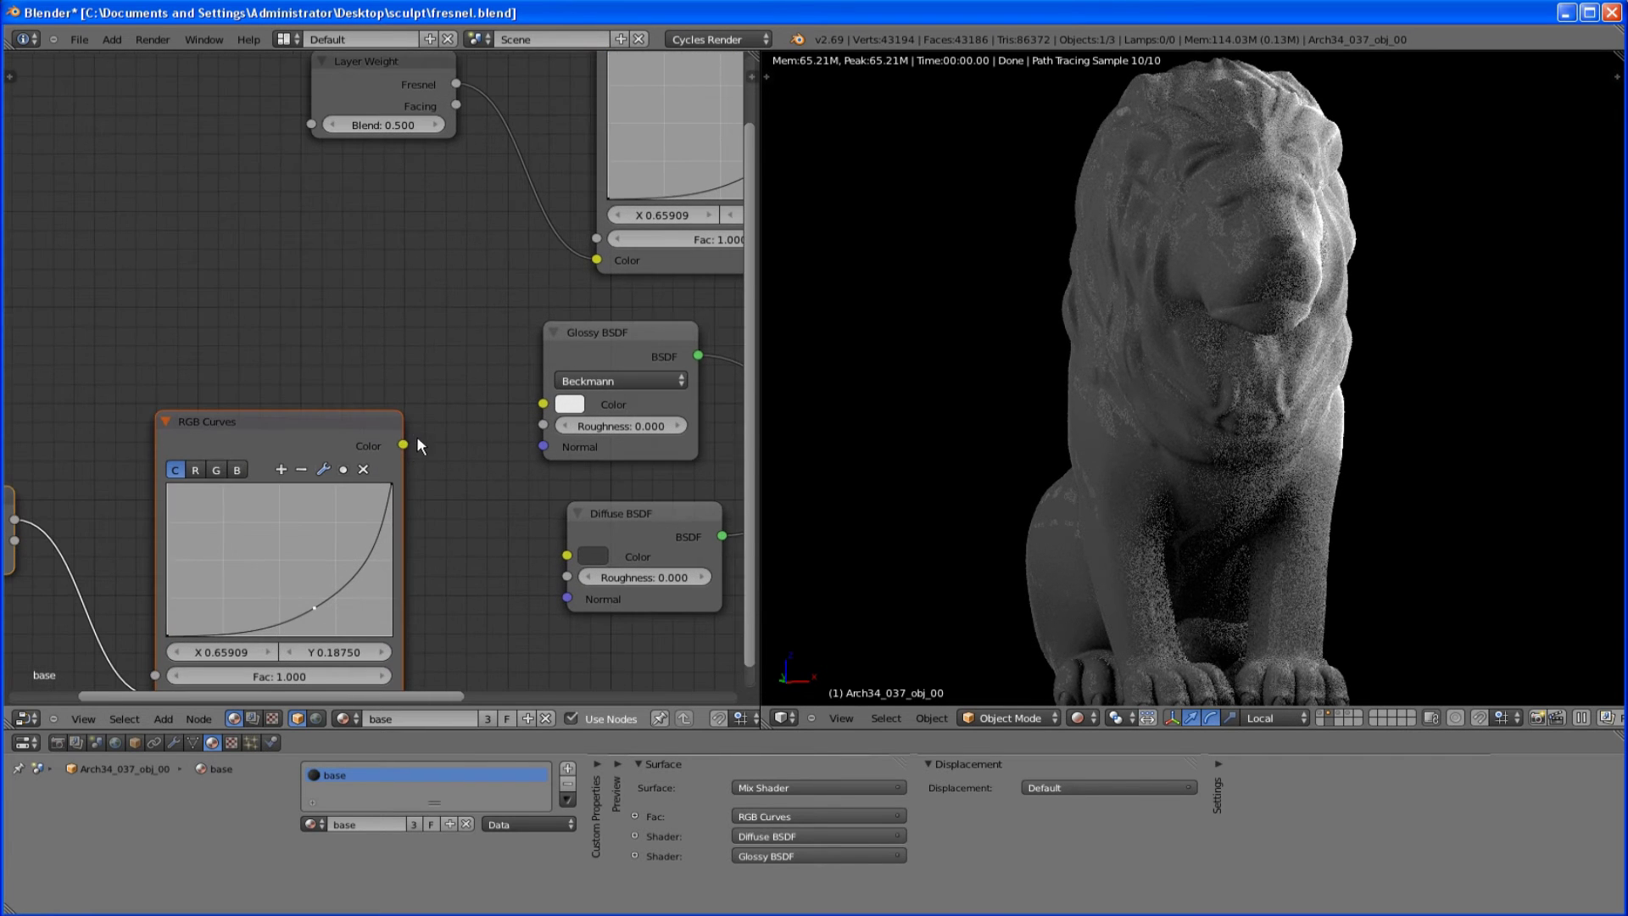
{"action": "left_click_drag", "start_coordinate": [493, 446], "coordinate": [542, 425]}
{"action": "scroll", "coordinate": [951, 297], "scroll_direction": "up", "scroll_amount": 3}
{"action": "scroll", "coordinate": [951, 297], "scroll_direction": "down", "scroll_amount": 3}
{"action": "scroll", "coordinate": [1038, 282], "scroll_direction": "up", "scroll_amount": 2}
{"action": "middle_click_drag", "start_coordinate": [510, 401], "coordinate": [498, 272]}
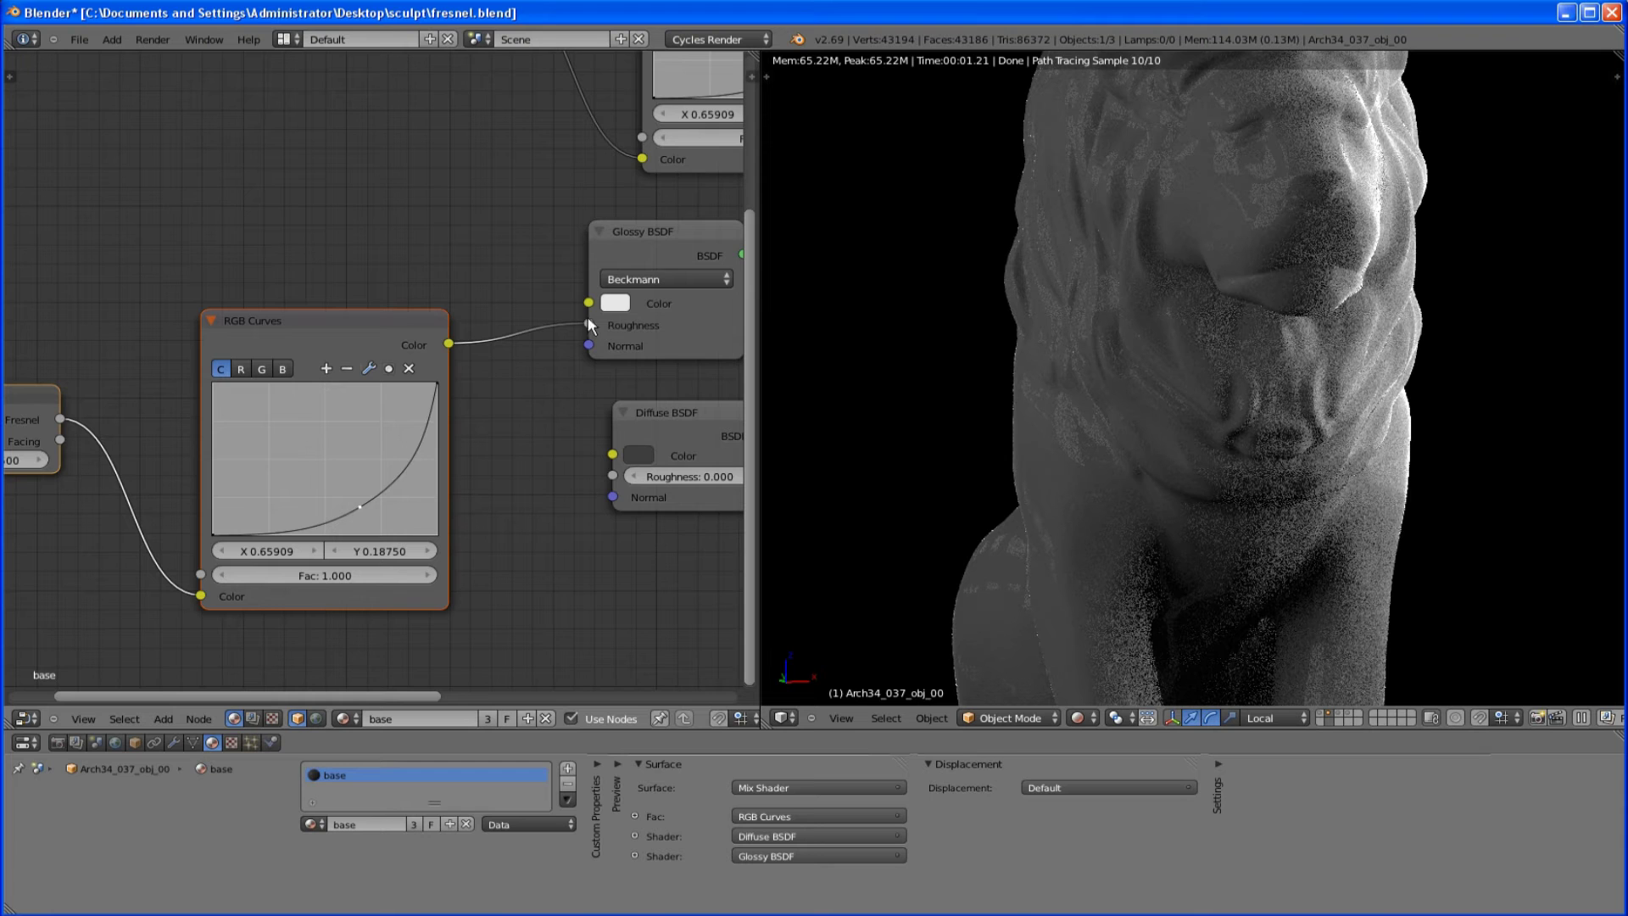
{"action": "middle_click_drag", "start_coordinate": [613, 322], "coordinate": [597, 344]}
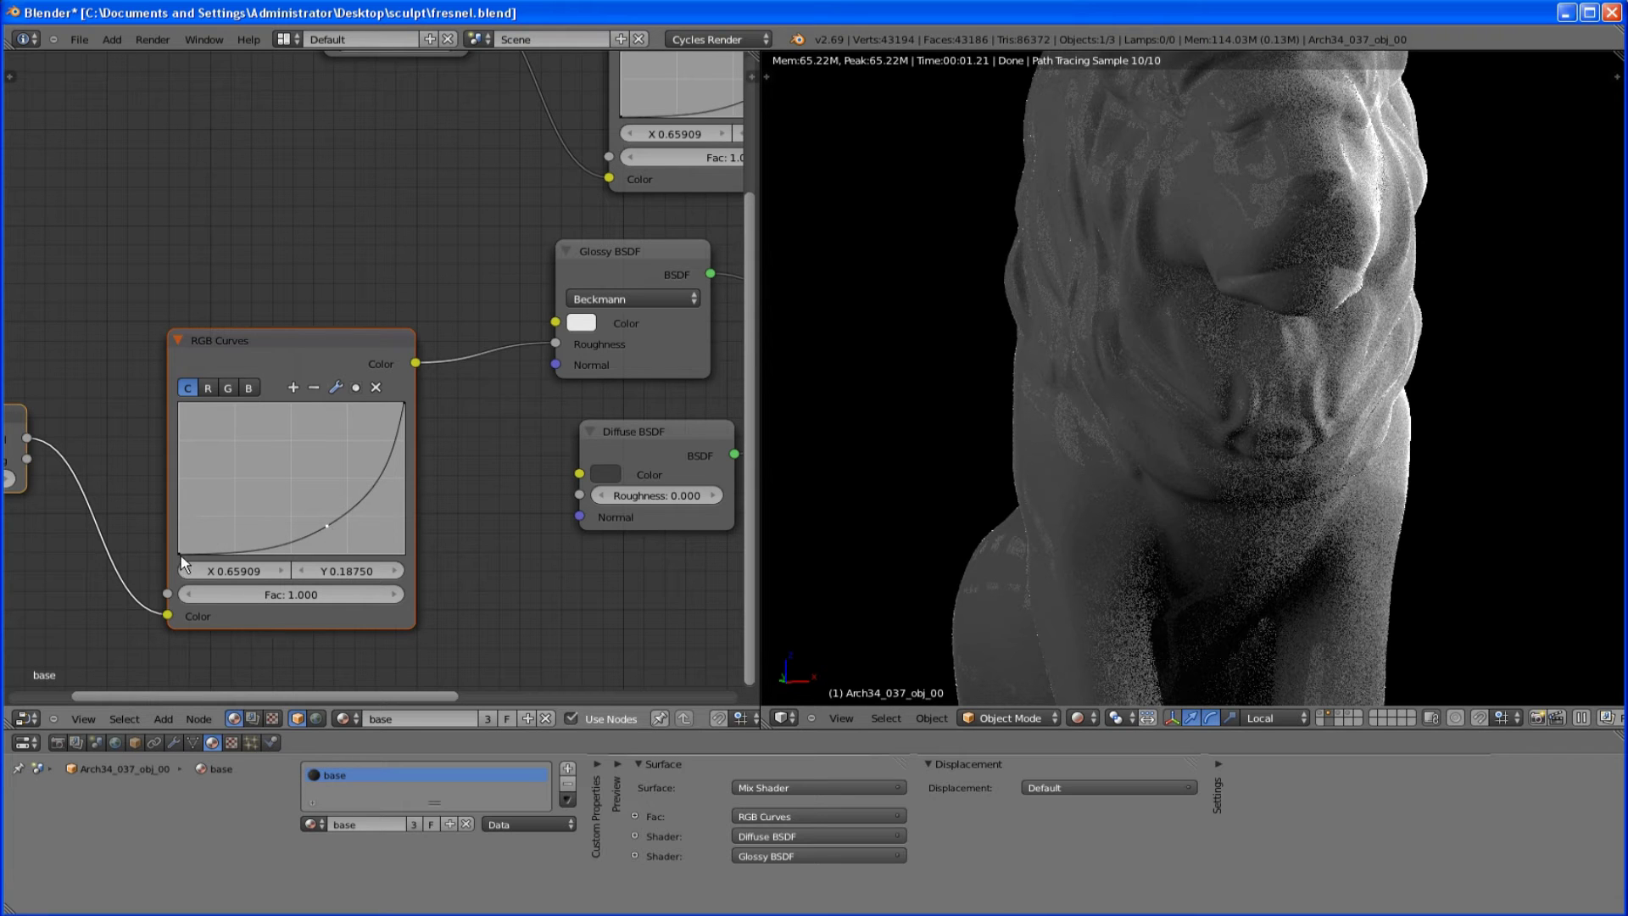
- Shape the copied curve to start at the bottom and rise gently, then switch to Firefox
{"action": "left_click_drag", "start_coordinate": [181, 556], "coordinate": [195, 340]}
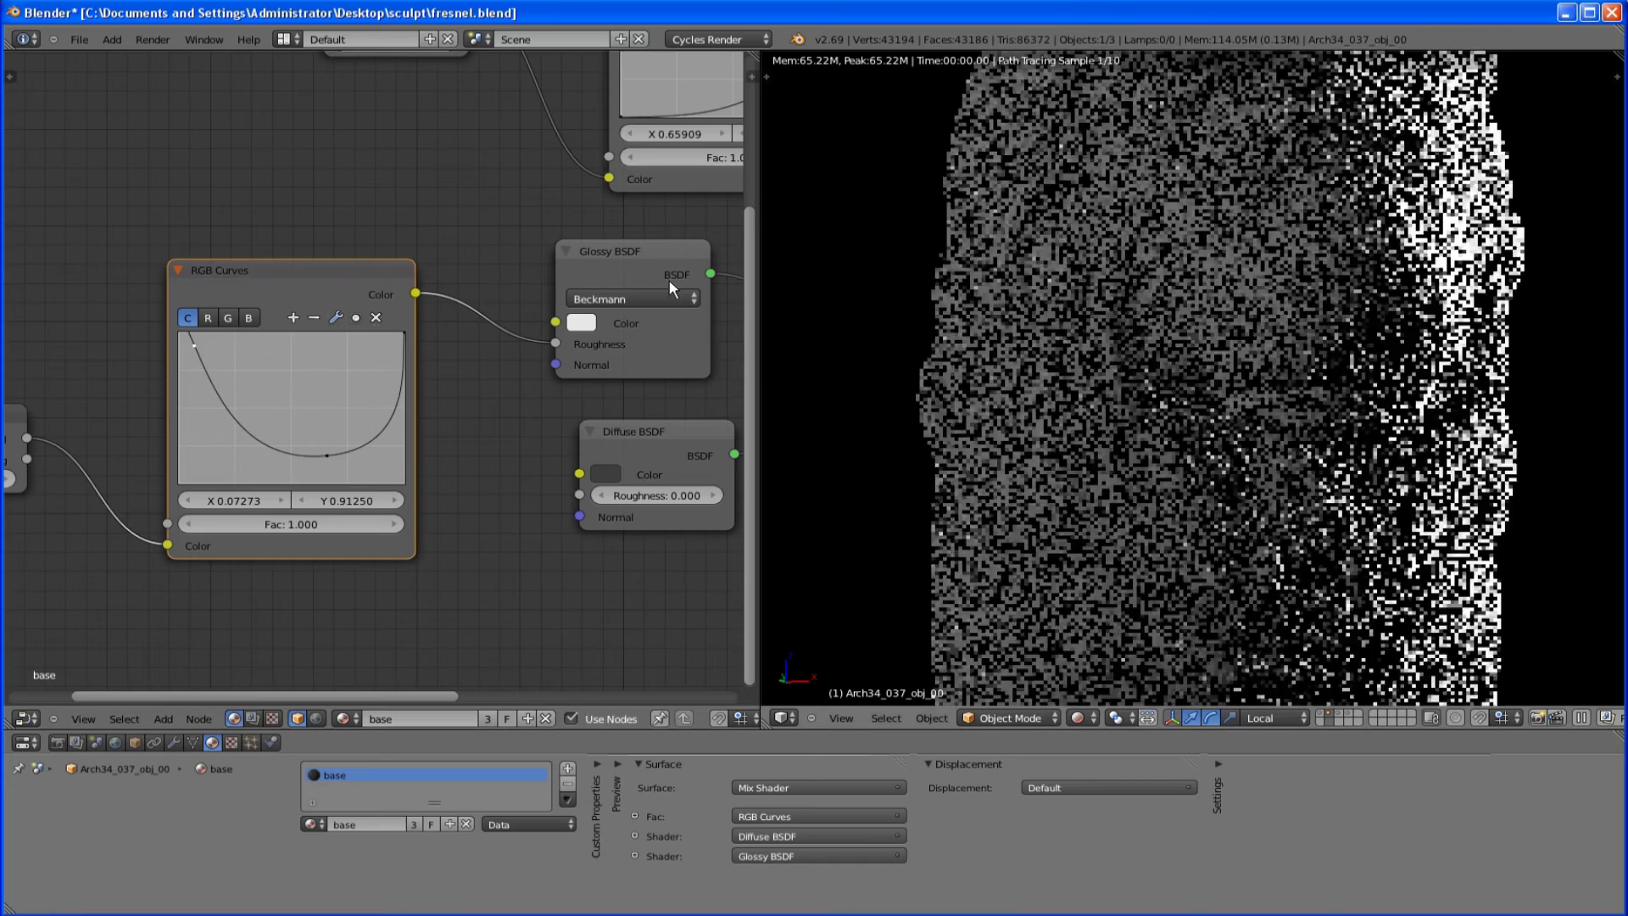
{"action": "left_click_drag", "start_coordinate": [187, 356], "coordinate": [176, 444]}
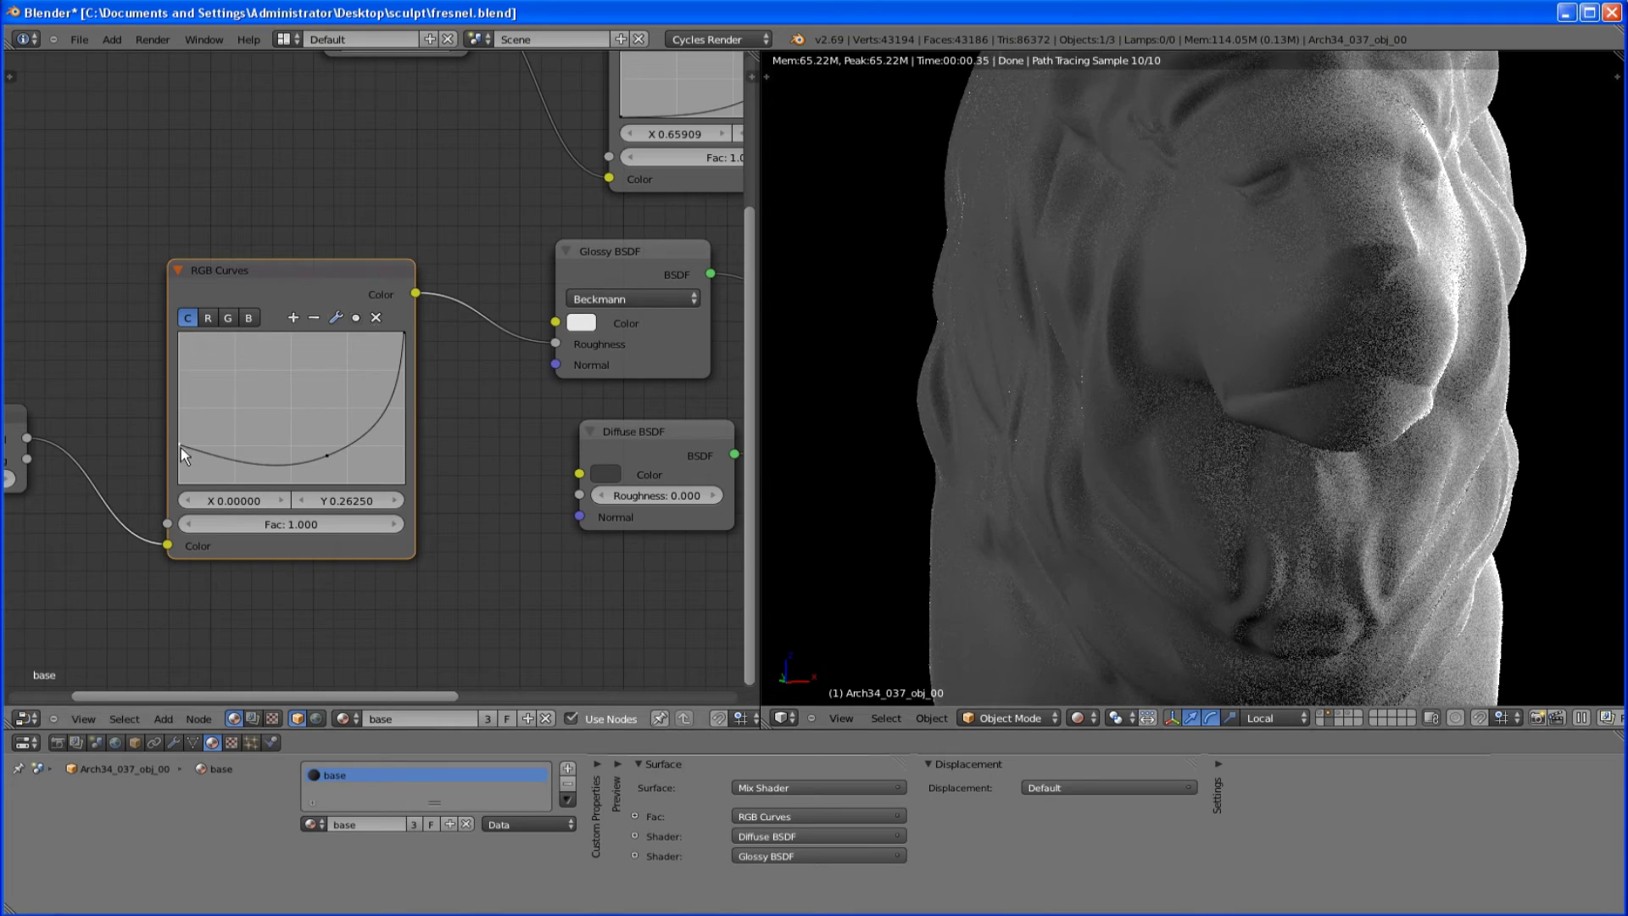
{"action": "left_click_drag", "start_coordinate": [181, 447], "coordinate": [176, 502]}
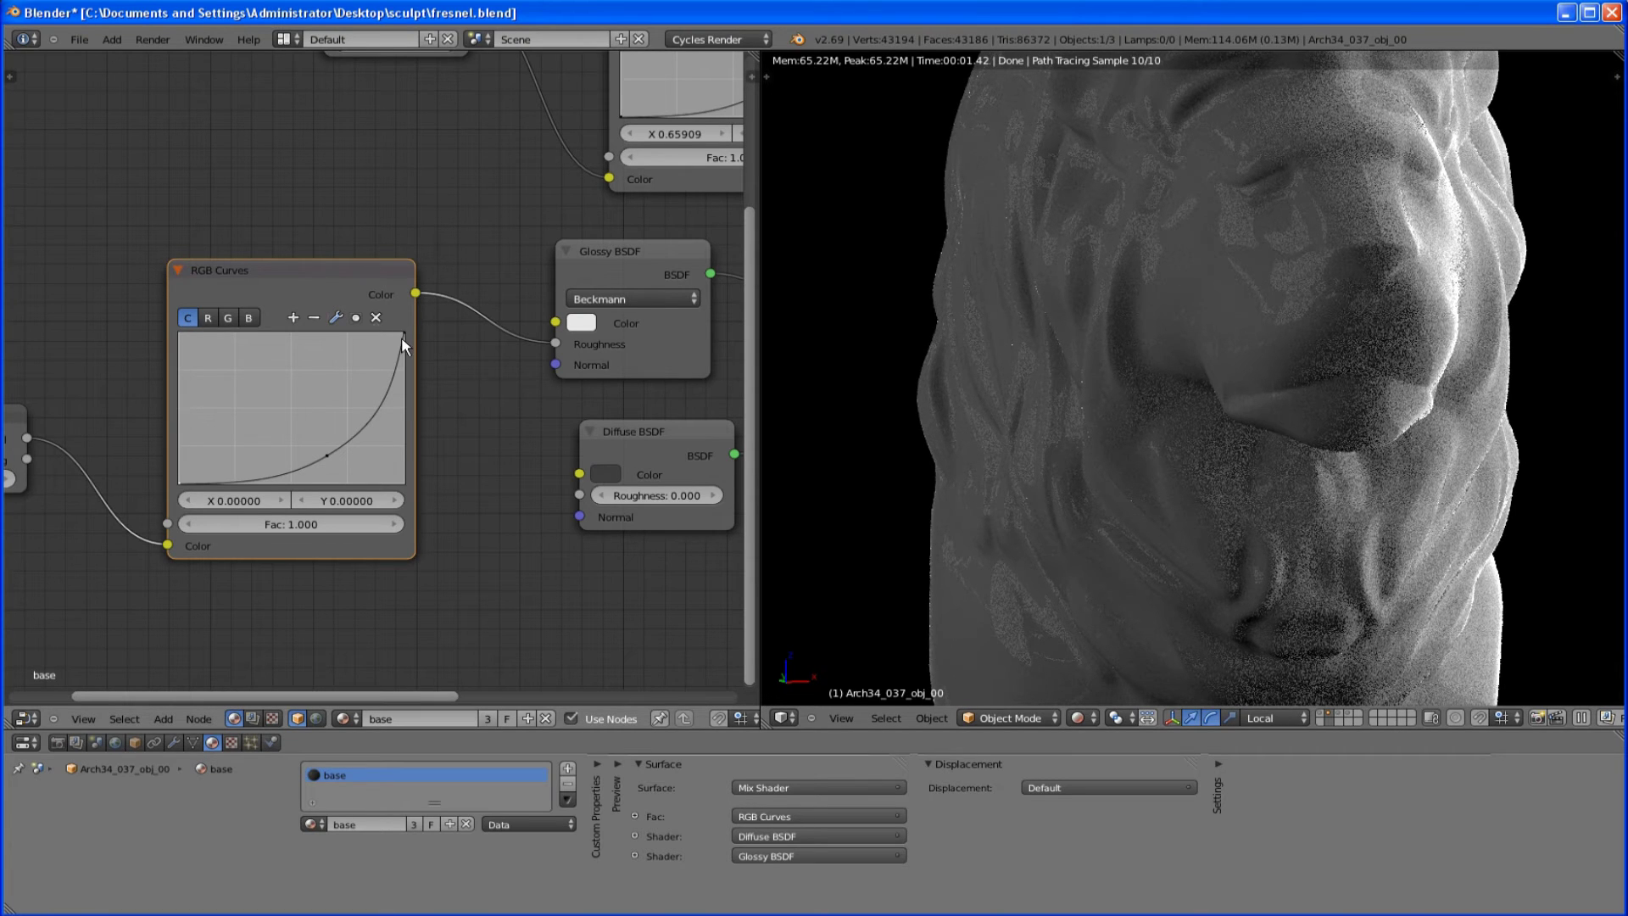
{"action": "left_click_drag", "start_coordinate": [404, 334], "coordinate": [402, 432]}
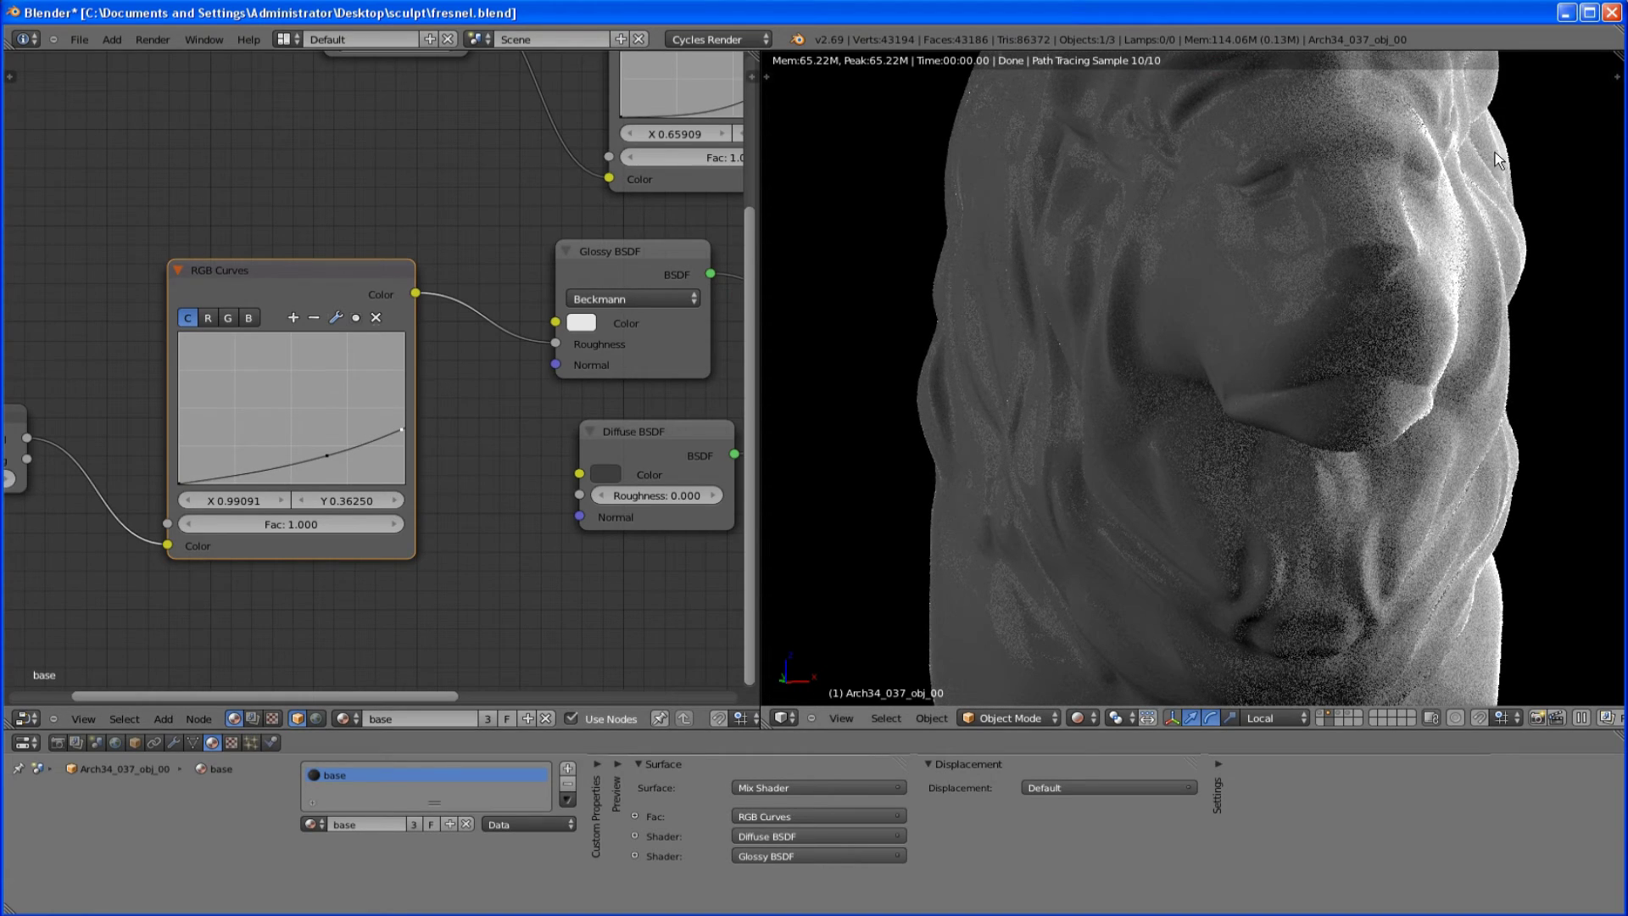
{"action": "left_click", "coordinate": [254, 904]}
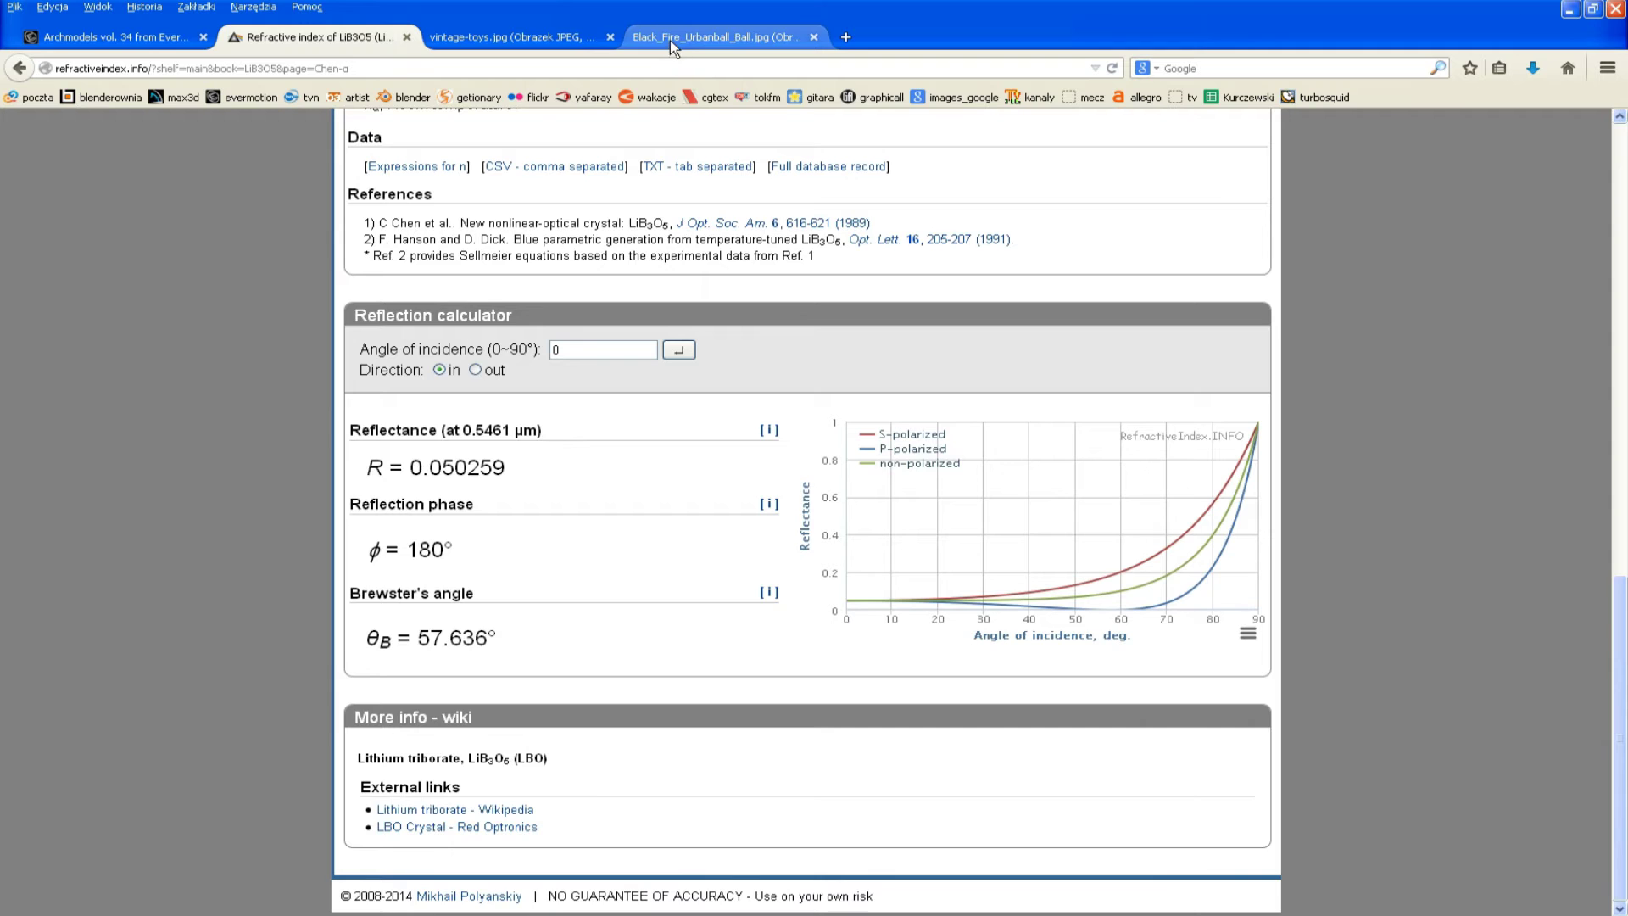
- View the vintage-toys.jpg tin spinning-top photo at full size in Firefox, then go back to Blender
{"action": "left_click", "coordinate": [526, 38]}
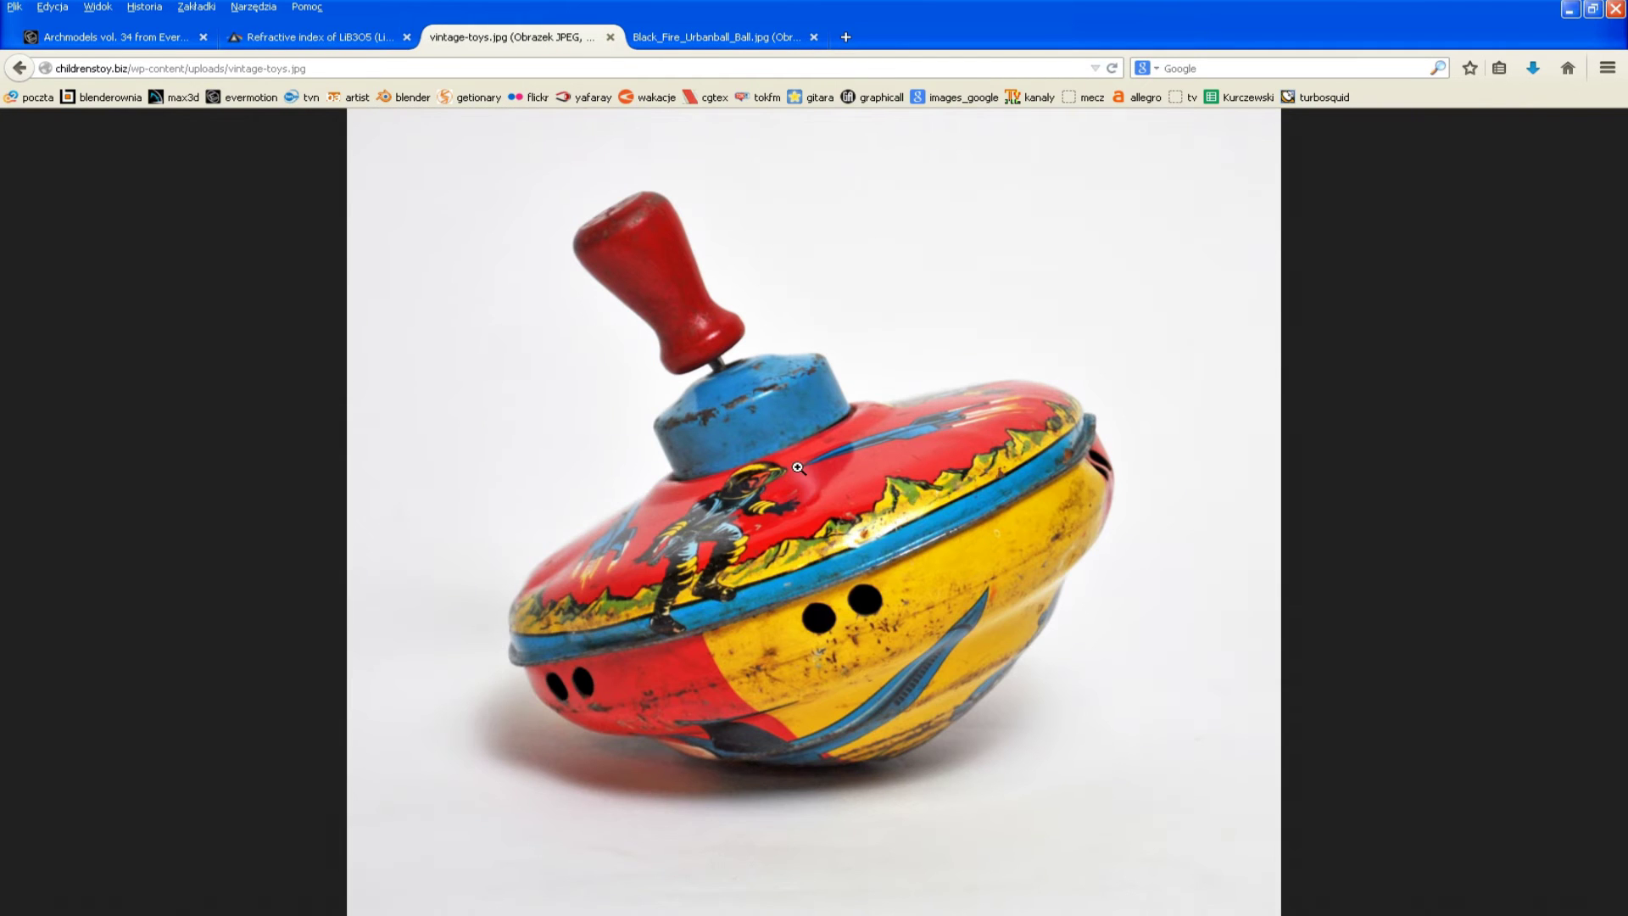
{"action": "left_click", "coordinate": [798, 467]}
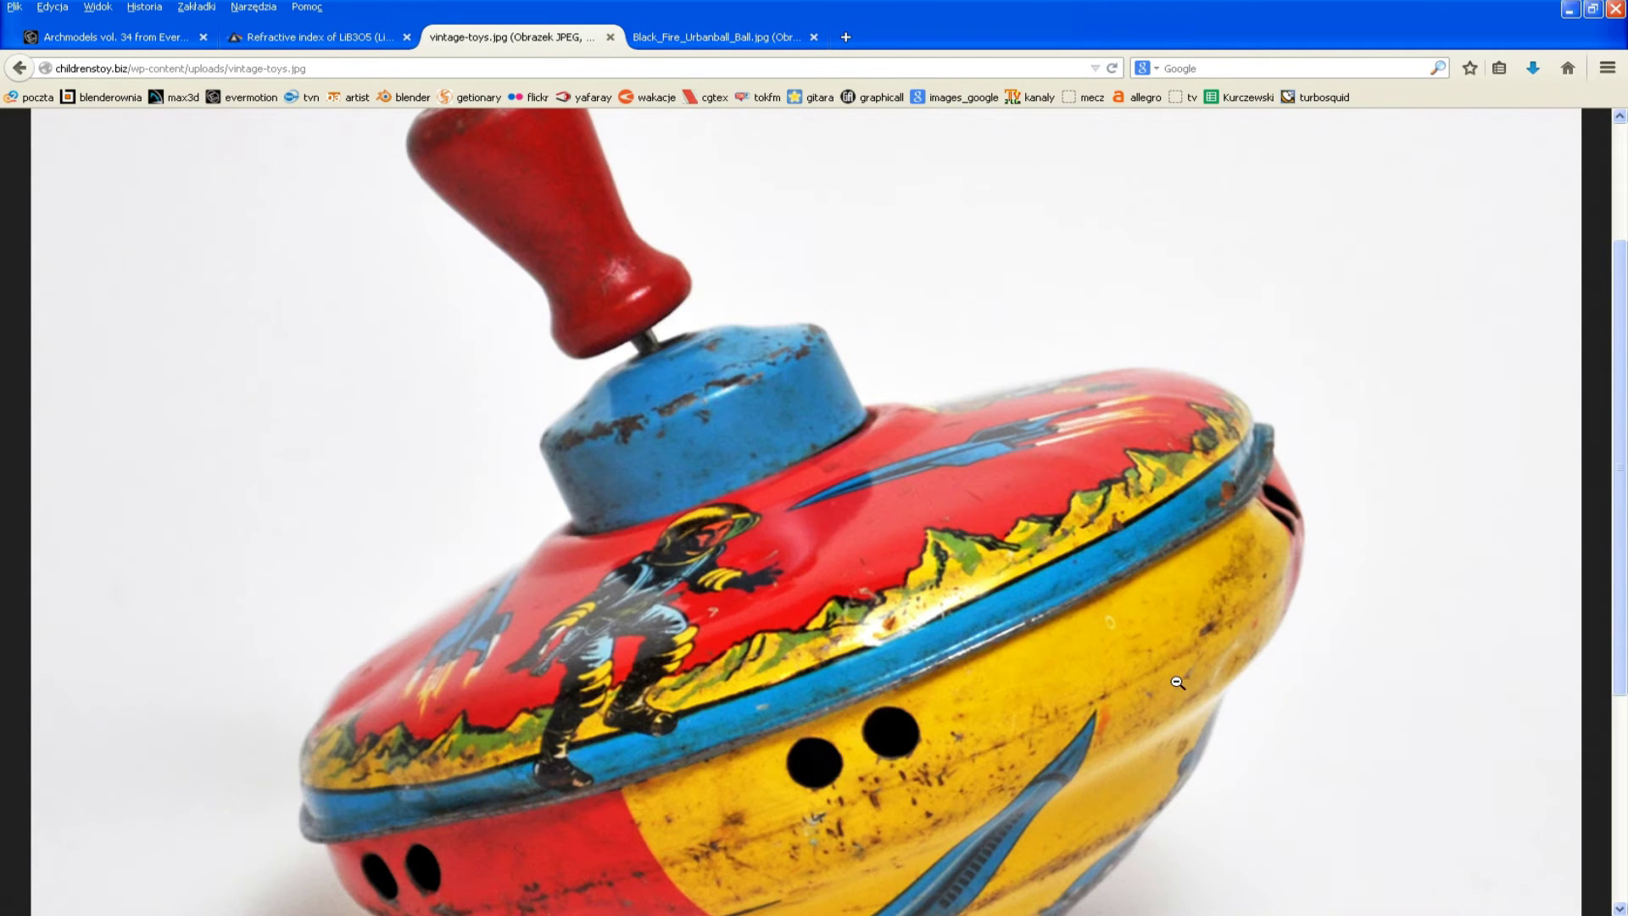
{"action": "scroll", "coordinate": [949, 475], "scroll_direction": "down", "scroll_amount": 5}
{"action": "scroll", "coordinate": [927, 325], "scroll_direction": "up", "scroll_amount": 2}
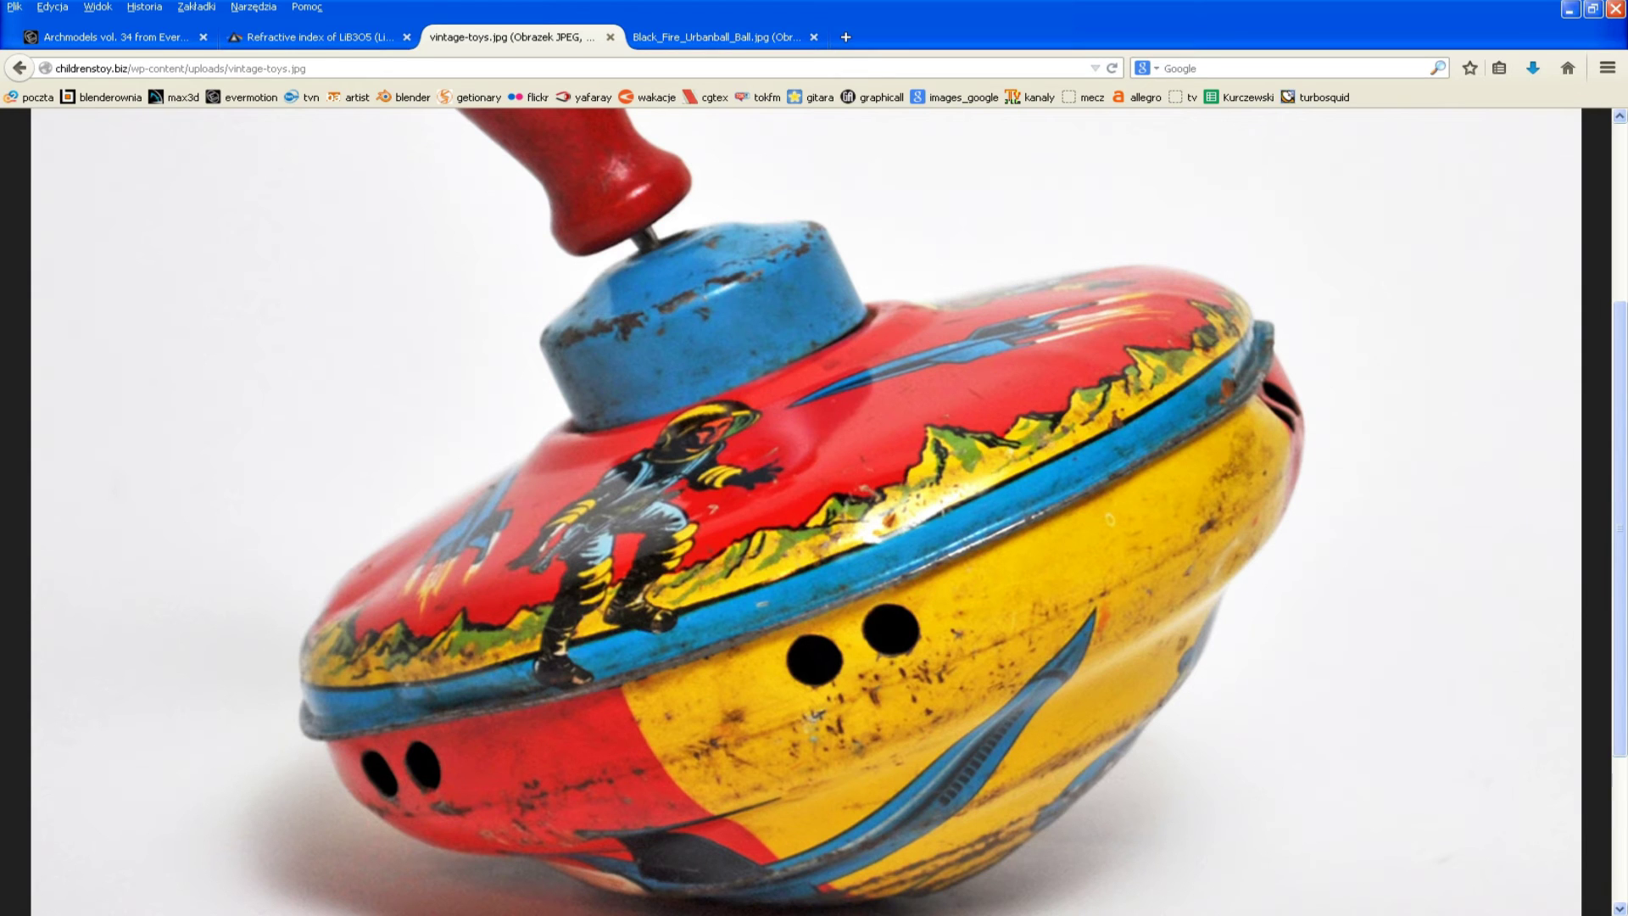
{"action": "key", "text": "alt+Tab"}
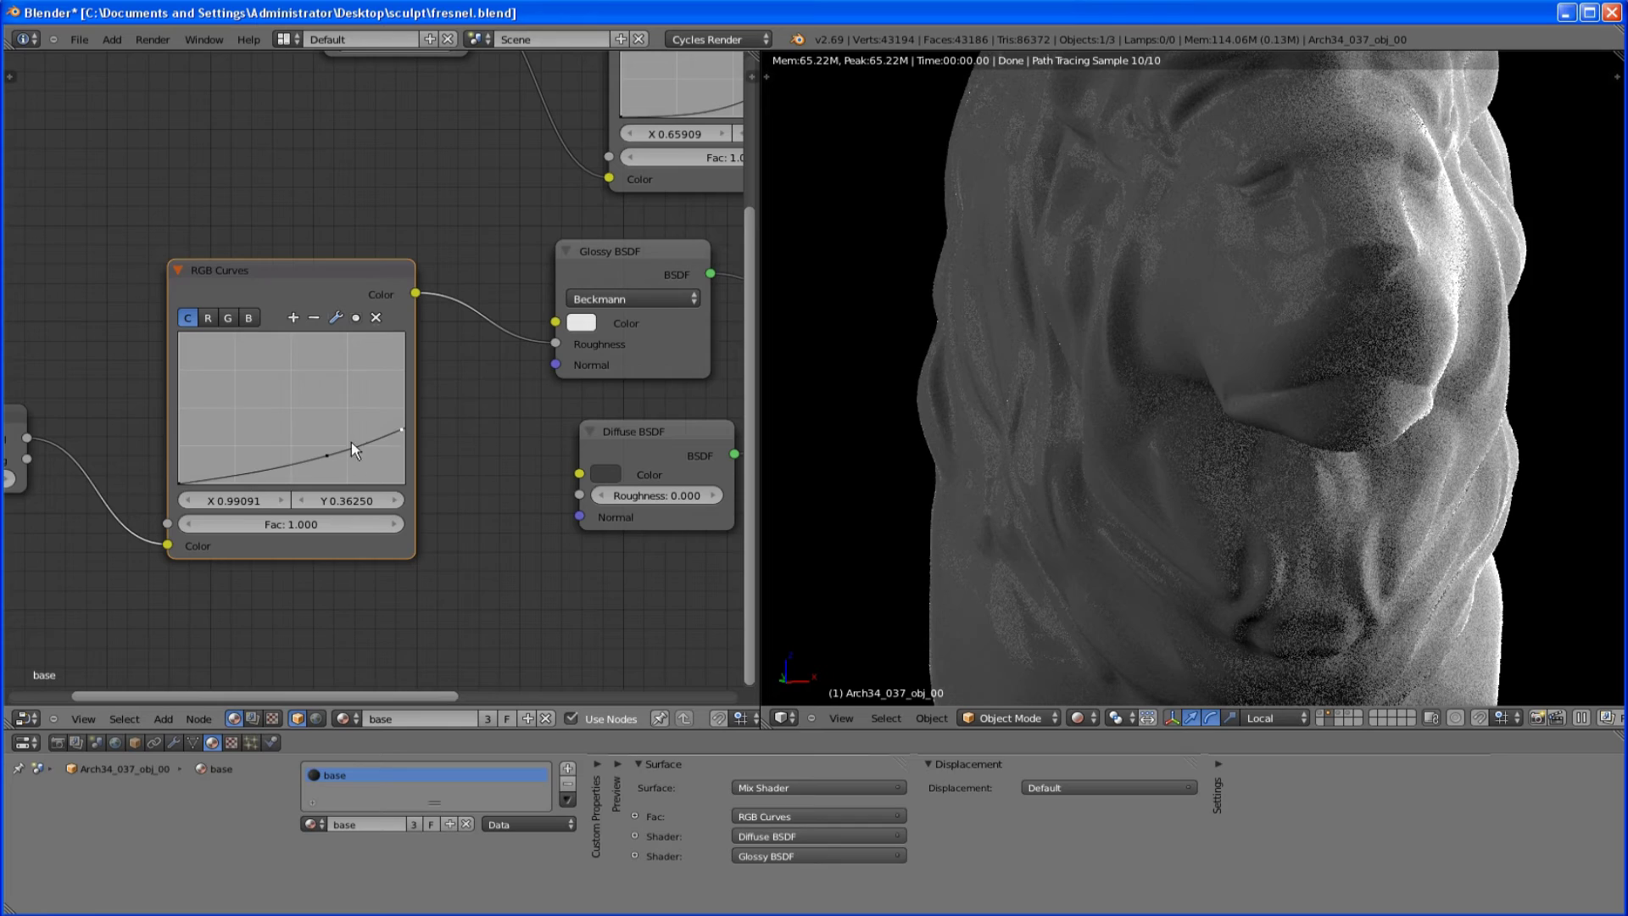
- Drop the roughness curve's right end to 0, raise its left end, and set a mid point to X 0.56364, Y 0.05
{"action": "left_click_drag", "start_coordinate": [398, 430], "coordinate": [399, 482]}
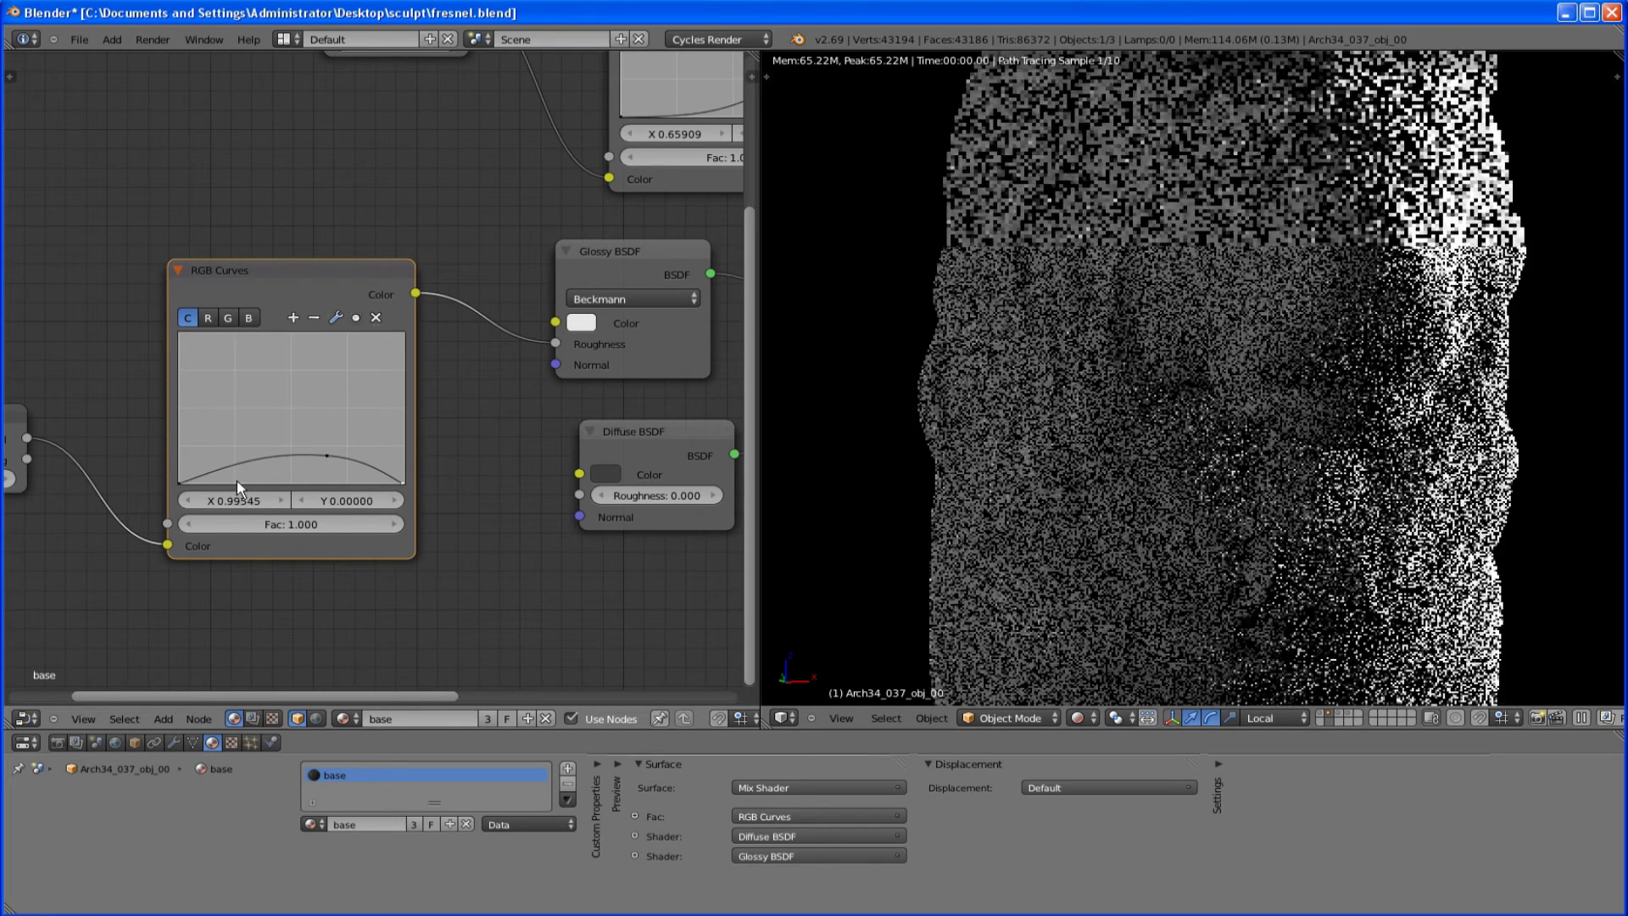
{"action": "left_click_drag", "start_coordinate": [187, 481], "coordinate": [172, 414]}
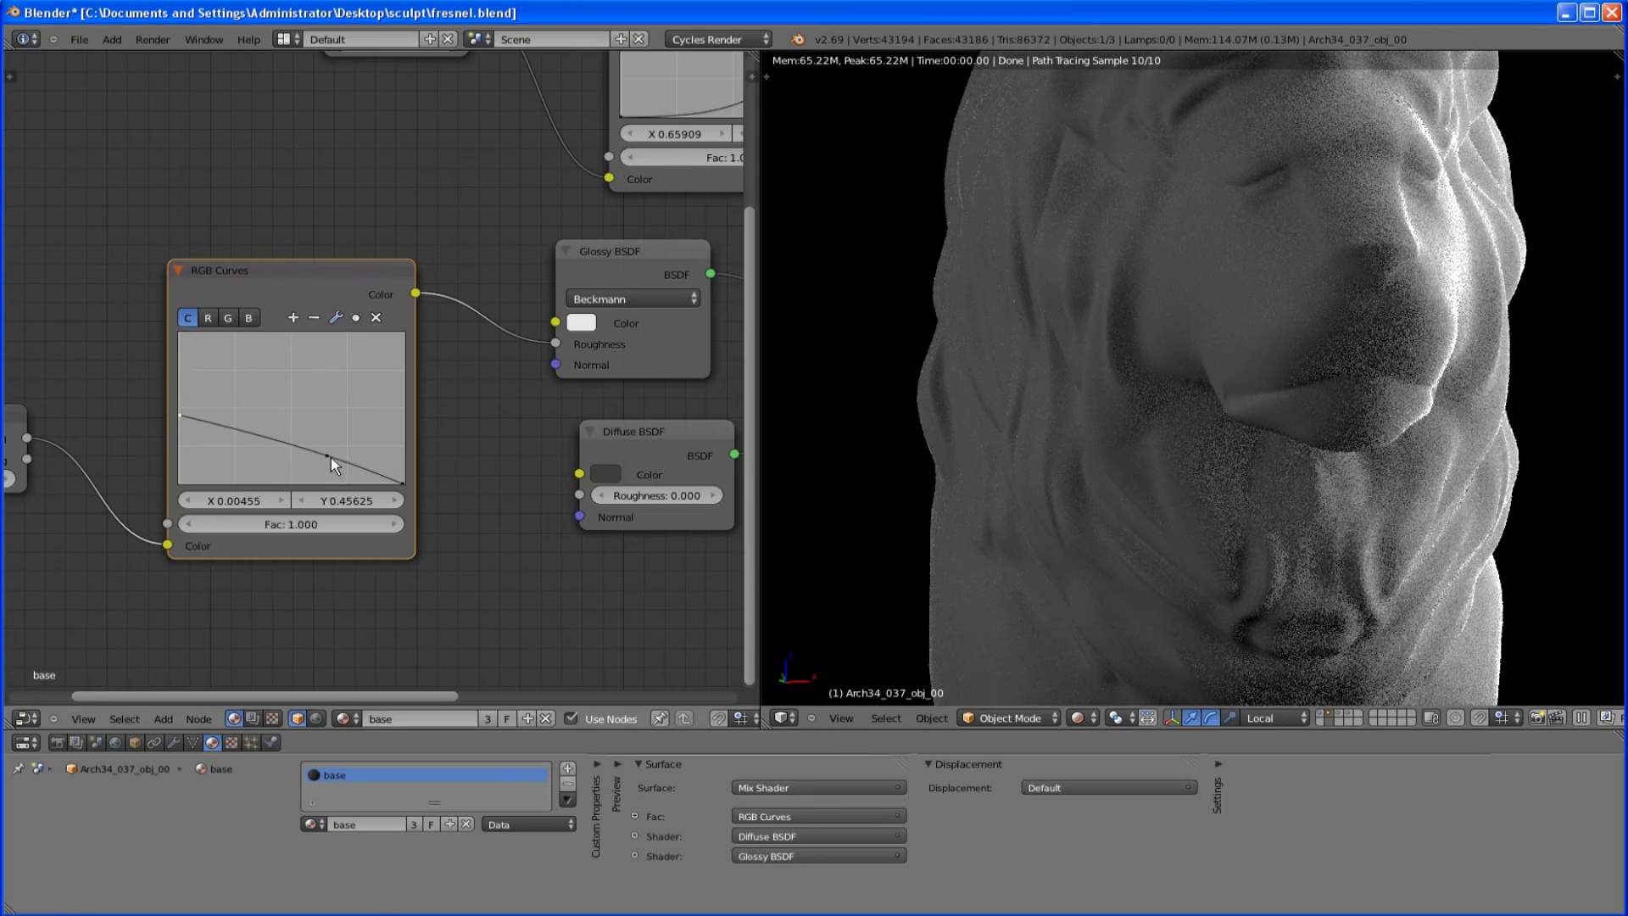
{"action": "left_click_drag", "start_coordinate": [329, 456], "coordinate": [305, 477]}
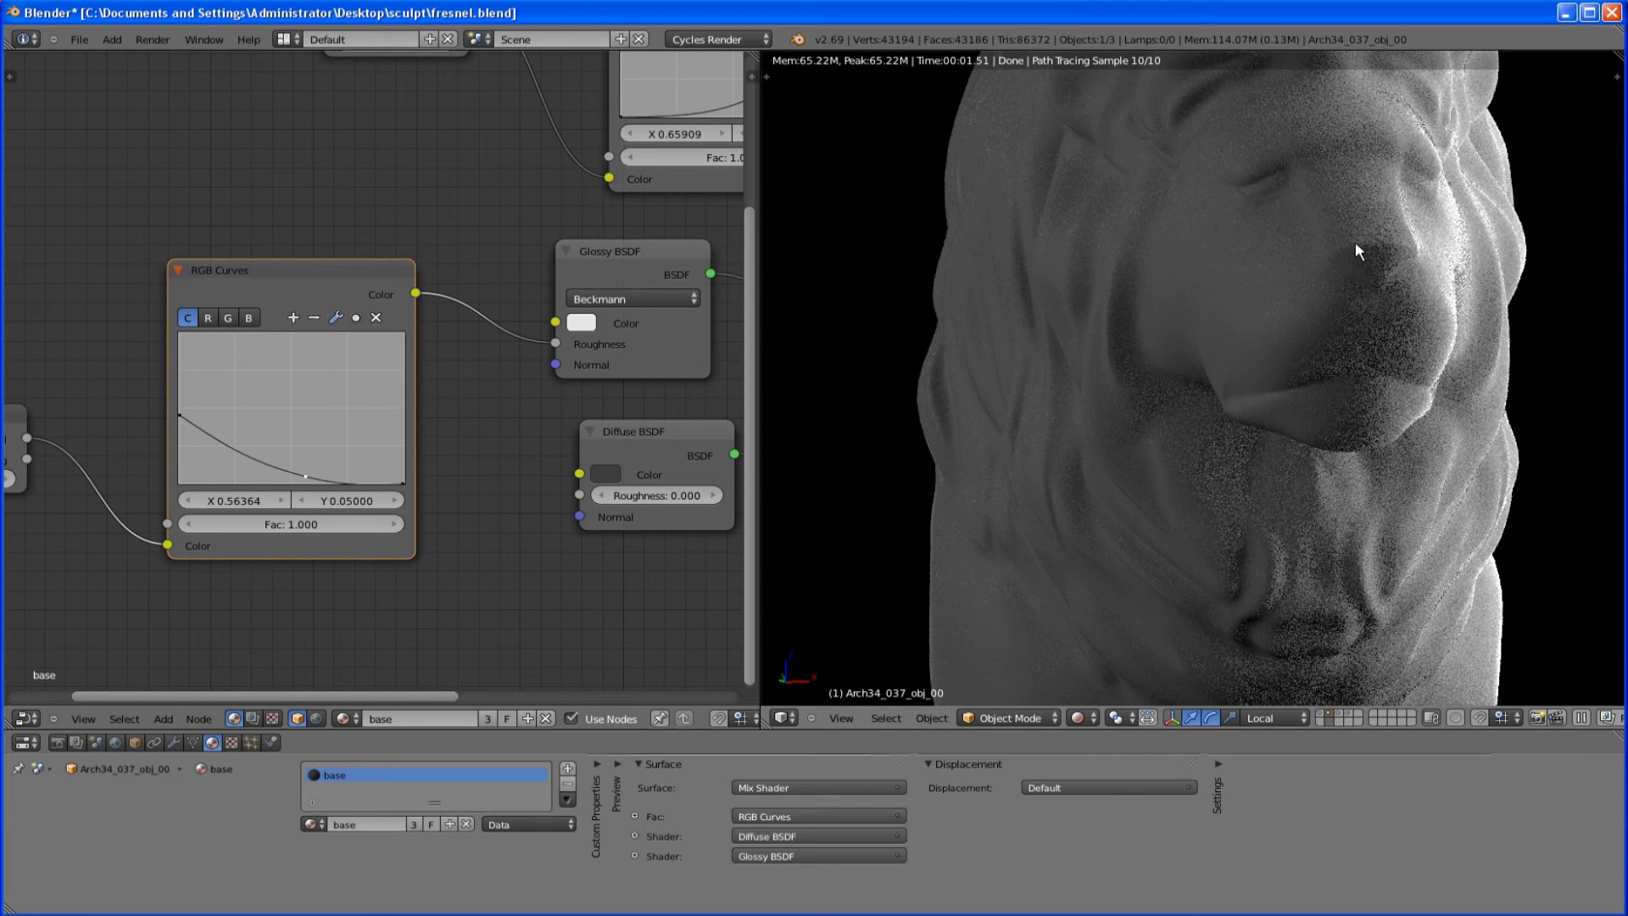
{"action": "scroll", "coordinate": [1355, 290], "scroll_direction": "down", "scroll_amount": 4}
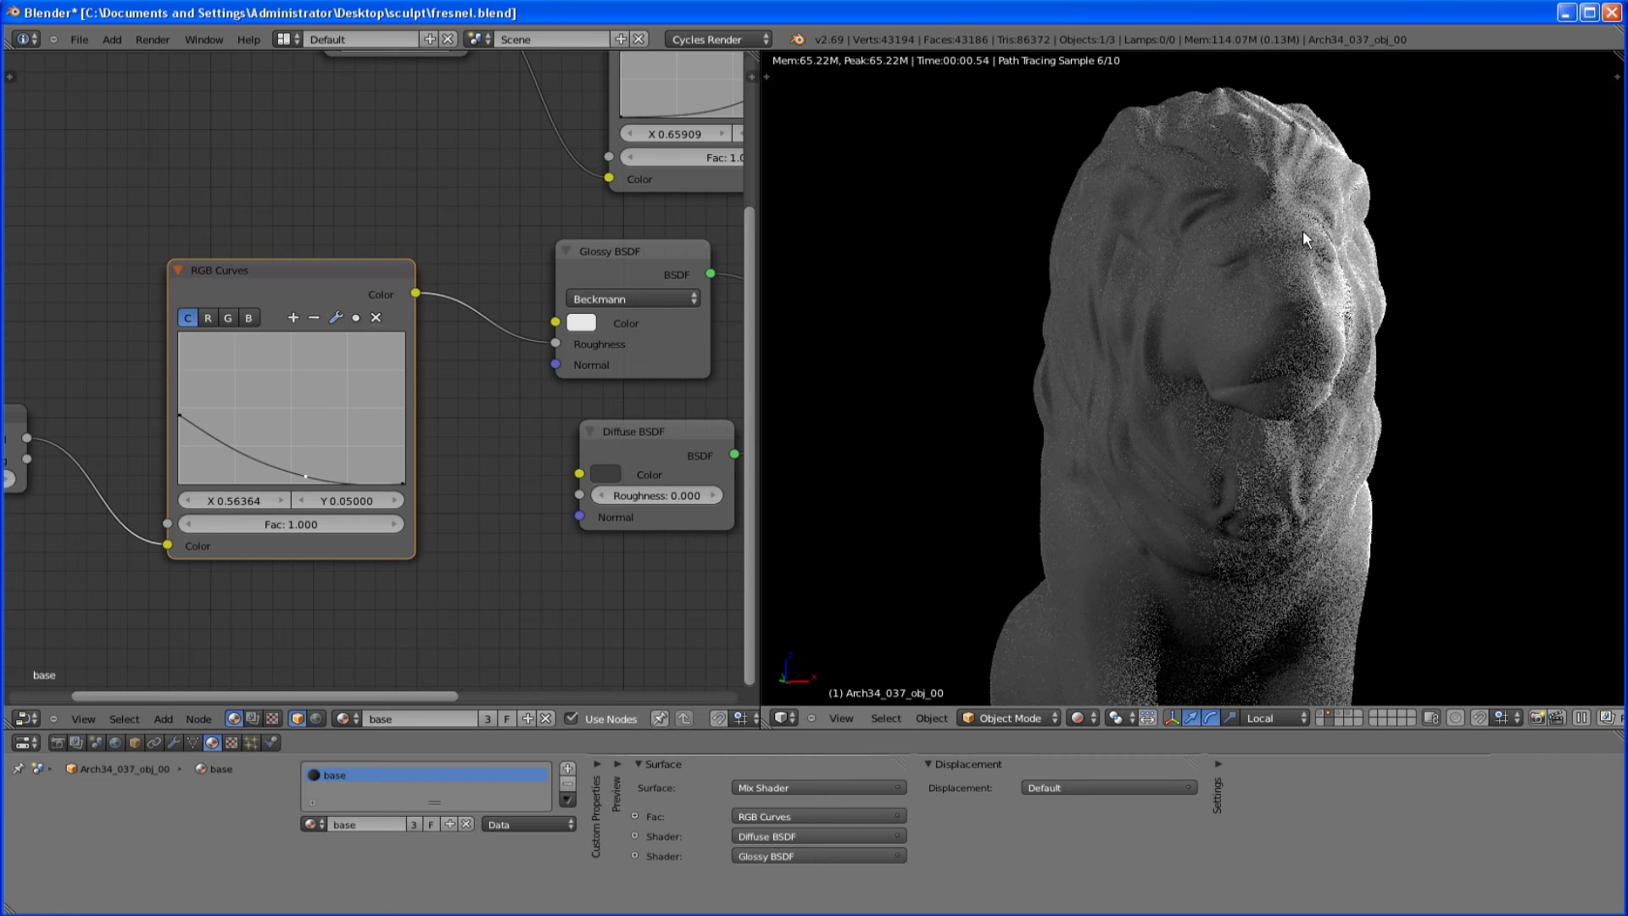
{"action": "scroll", "coordinate": [352, 312], "scroll_direction": "down", "scroll_amount": 4}
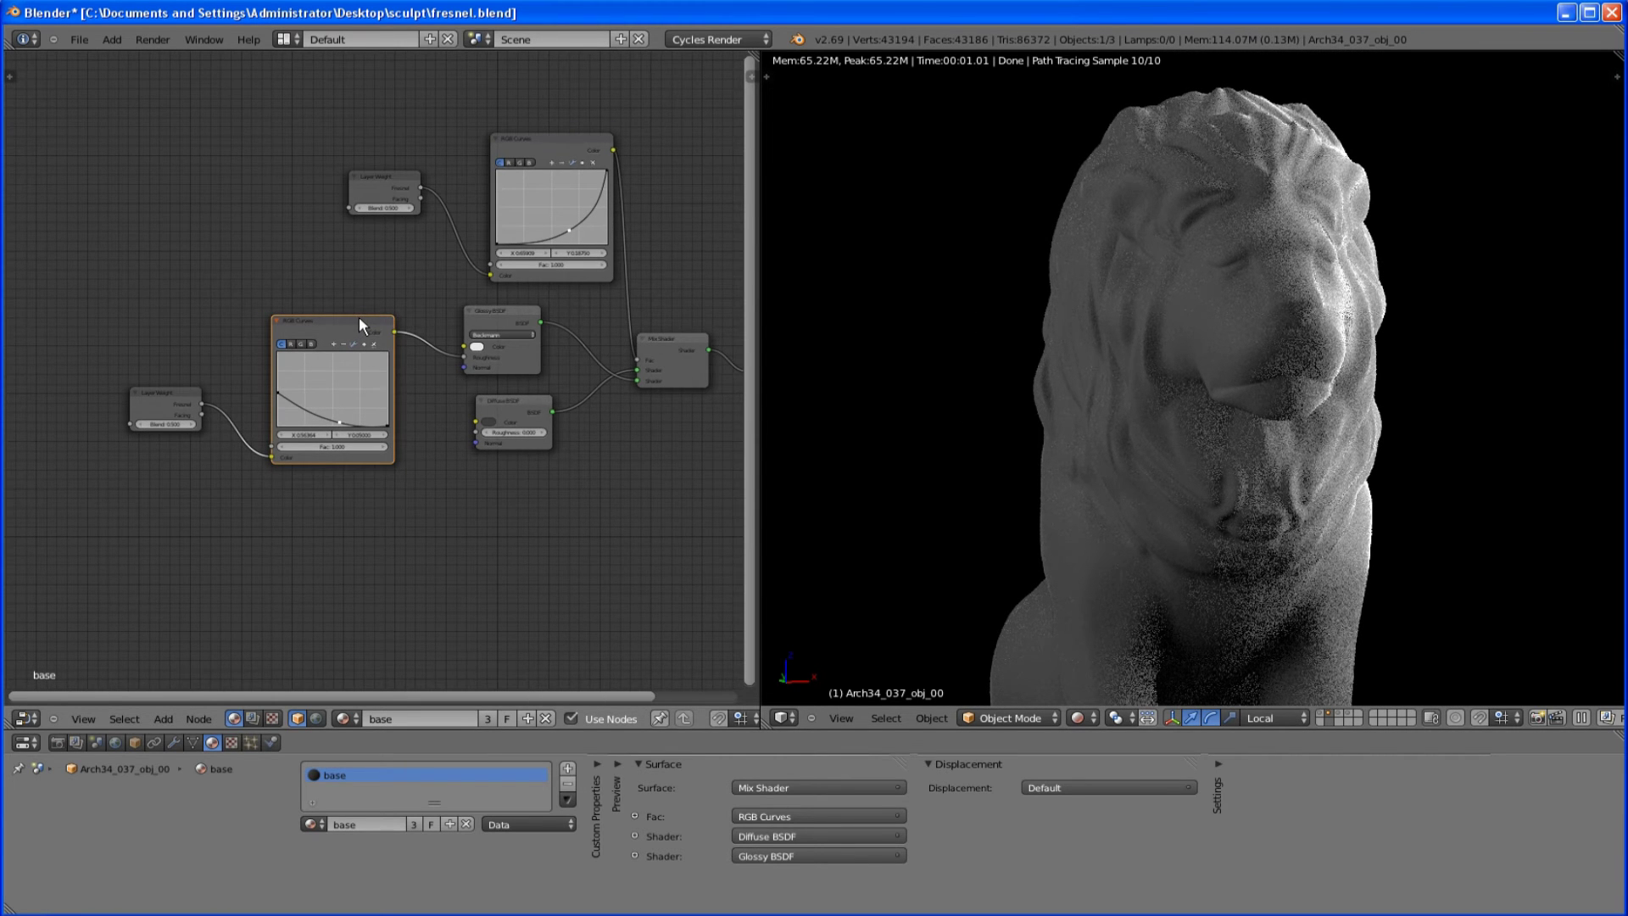
{"action": "scroll", "coordinate": [358, 317], "scroll_direction": "up", "scroll_amount": 3}
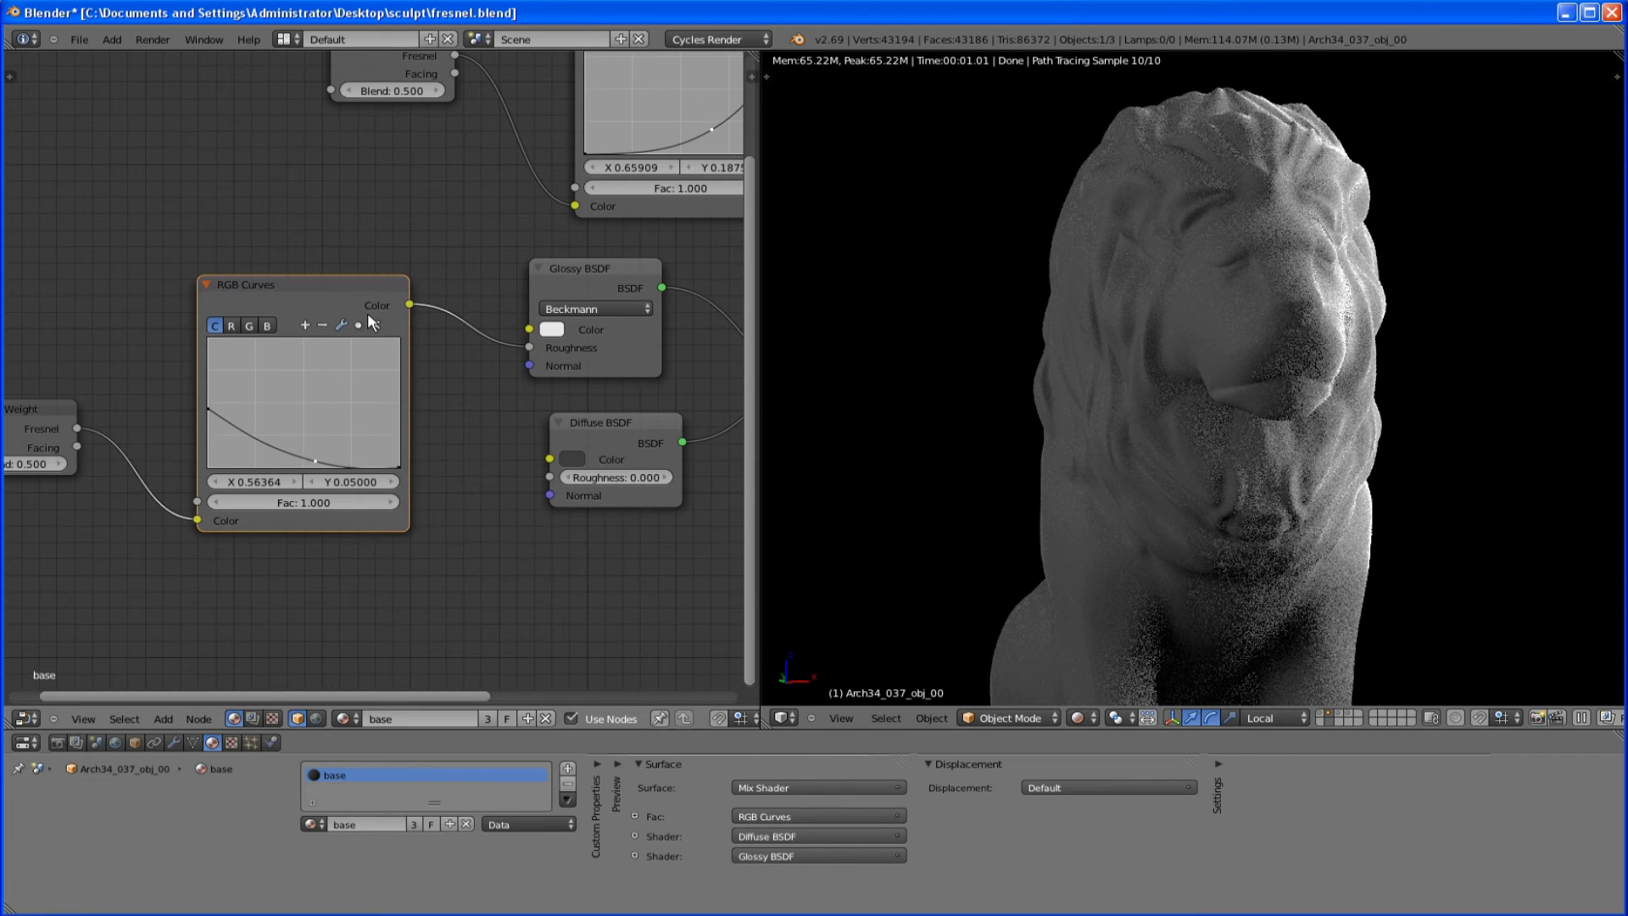
{"action": "scroll", "coordinate": [368, 312], "scroll_direction": "down", "scroll_amount": 2}
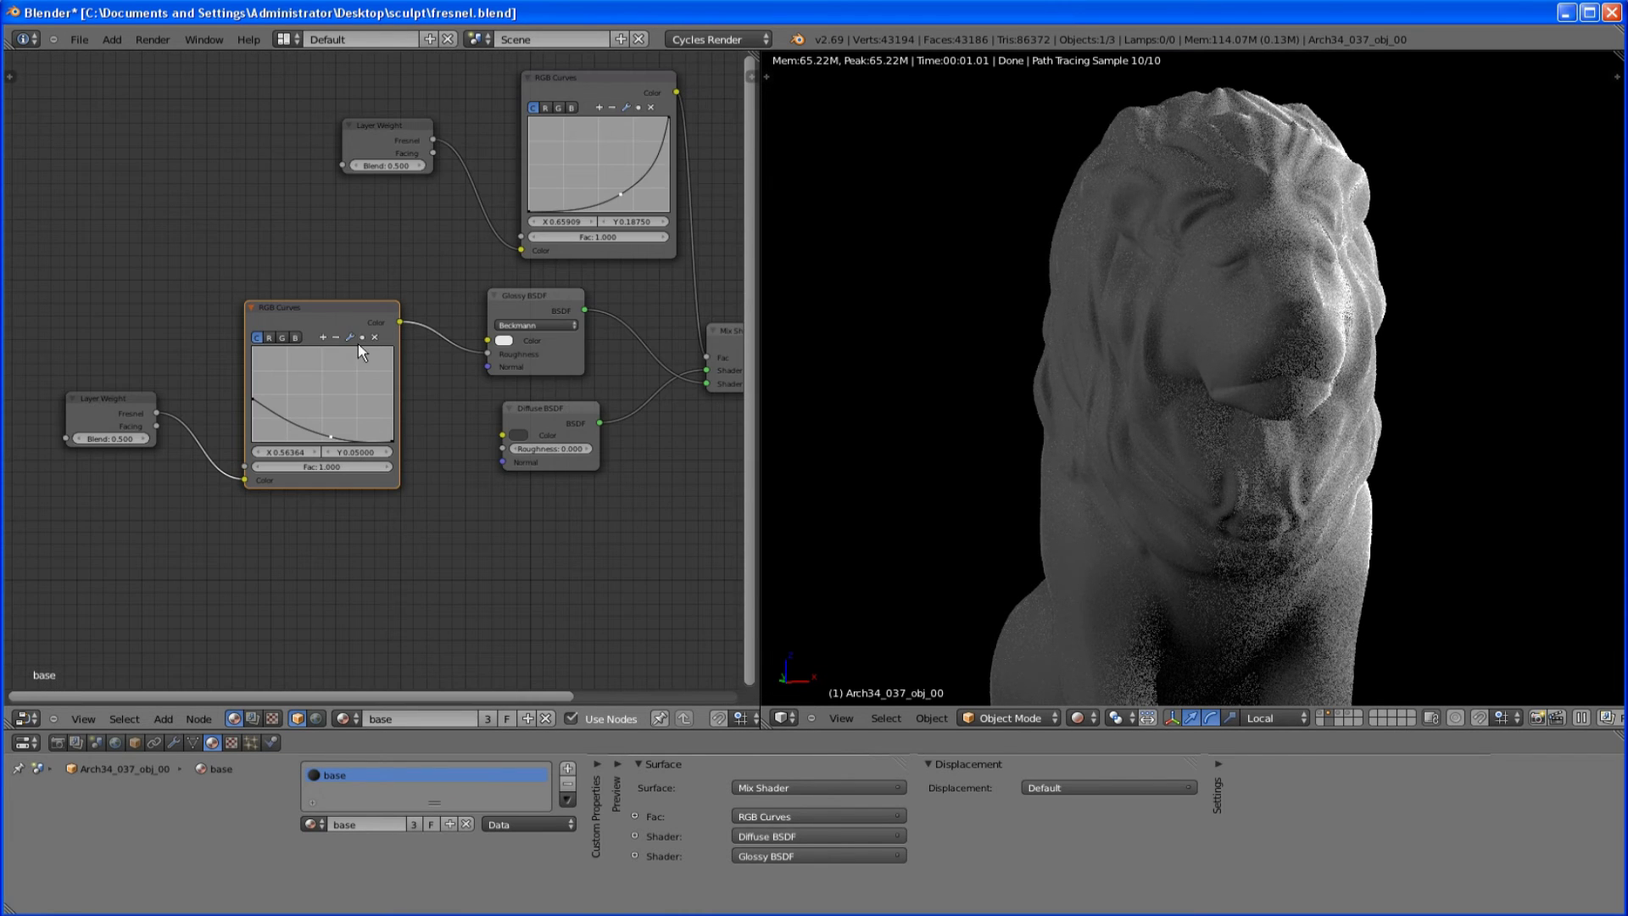
- Show the boy-and-wheelbarrow sculpture's layer, frame it with Home, and select it
{"action": "left_click", "coordinate": [1330, 714]}
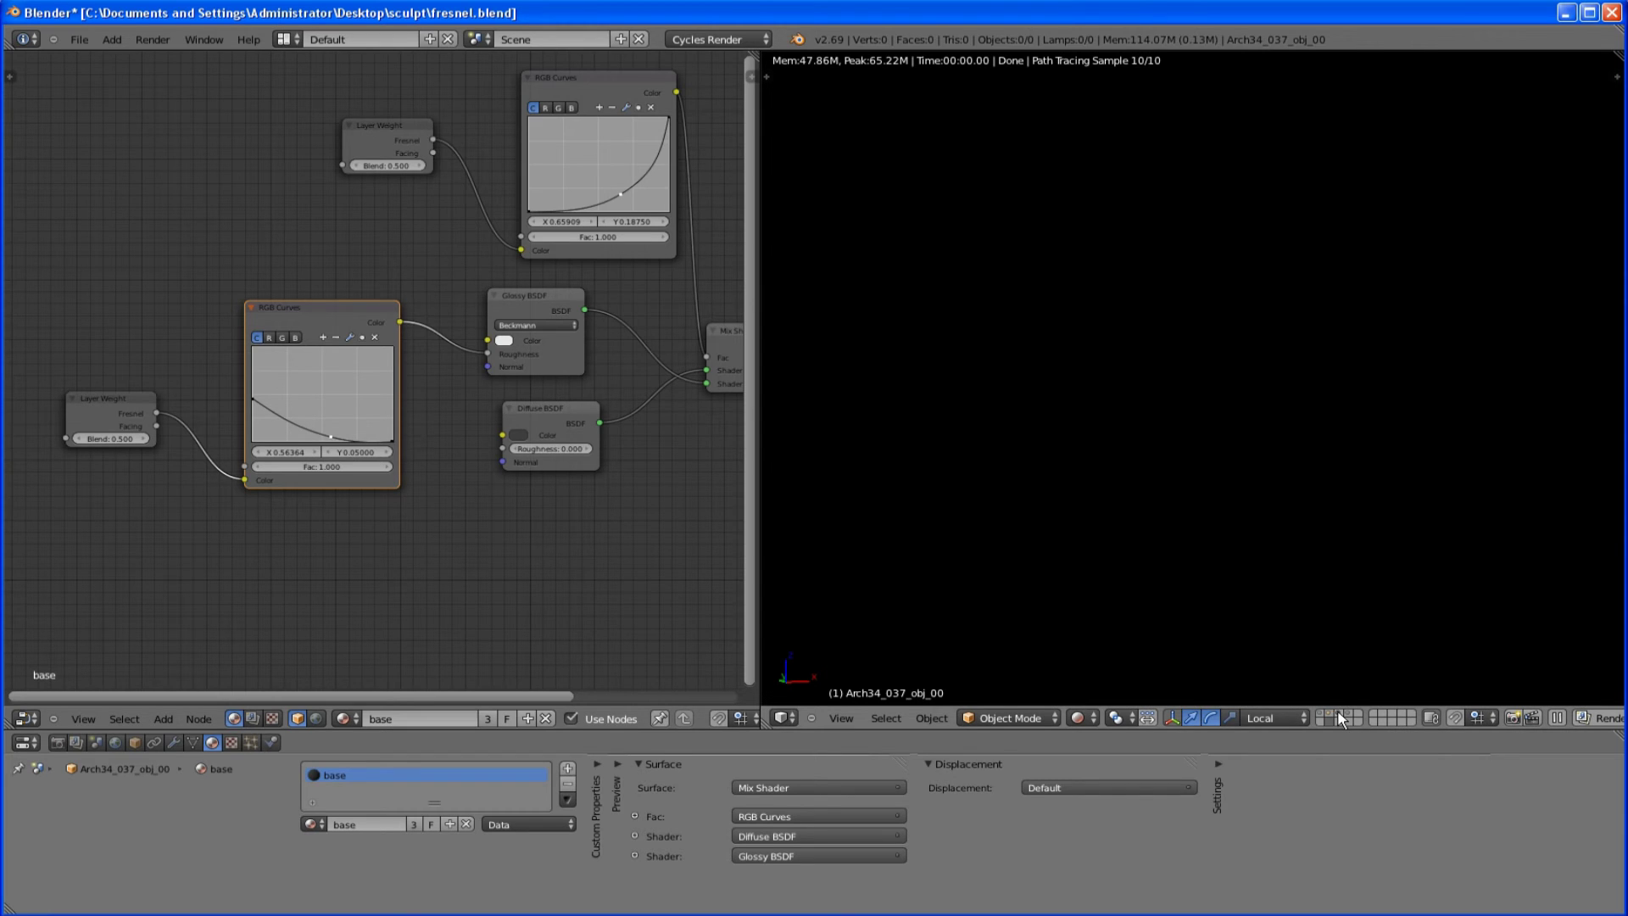
{"action": "left_click", "coordinate": [1337, 713]}
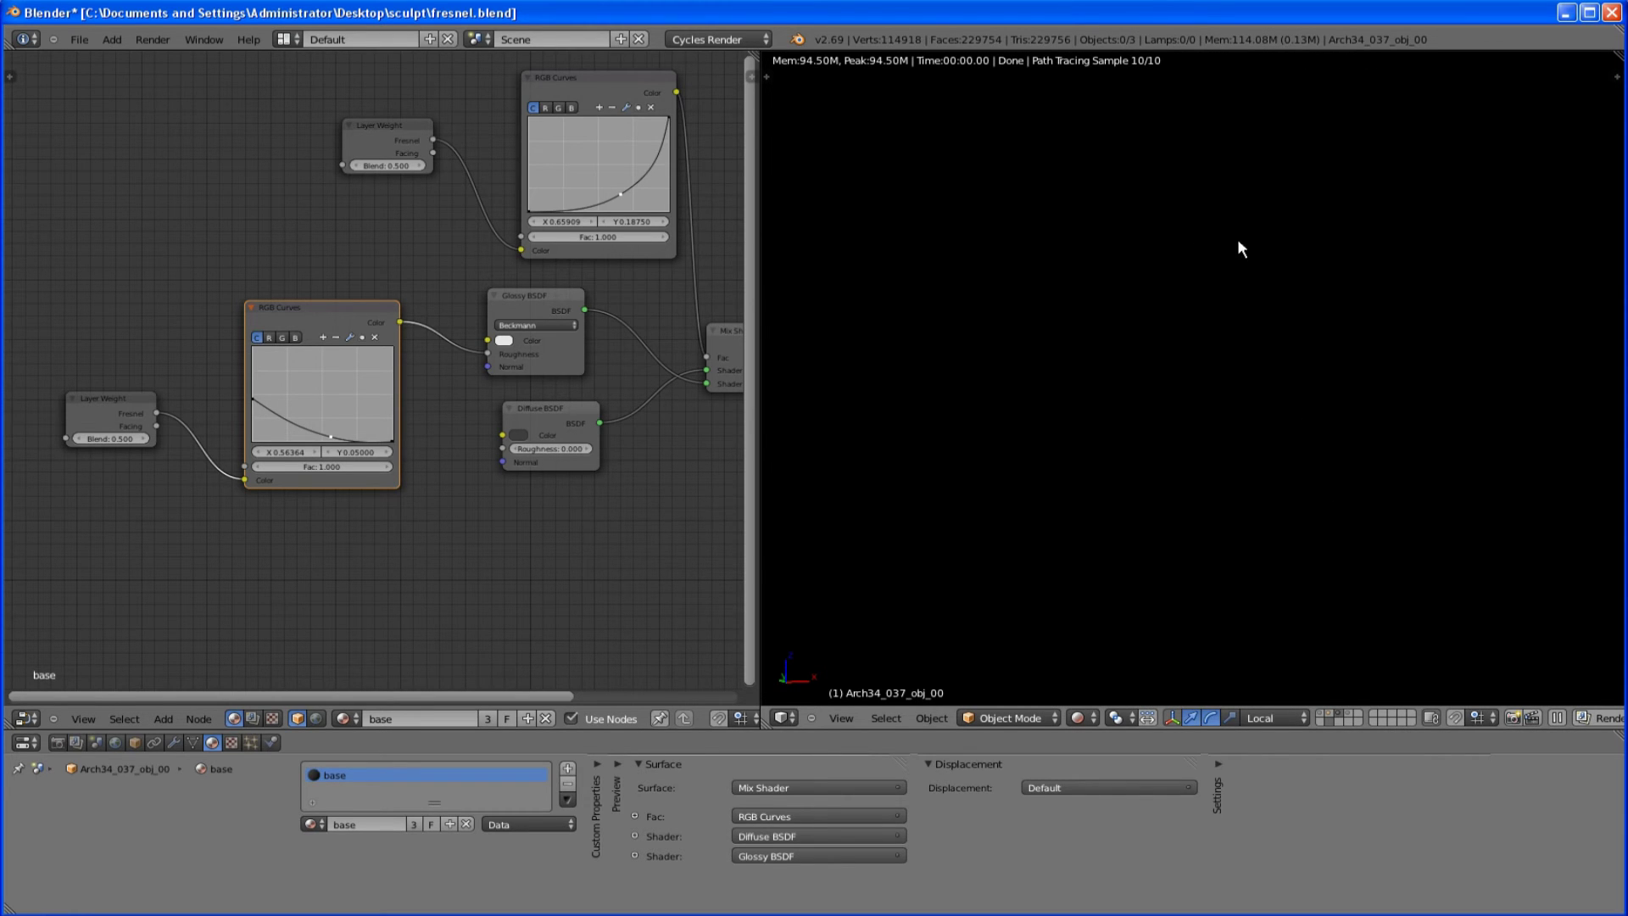
{"action": "left_click", "coordinate": [1345, 711]}
{"action": "key", "text": "Home"}
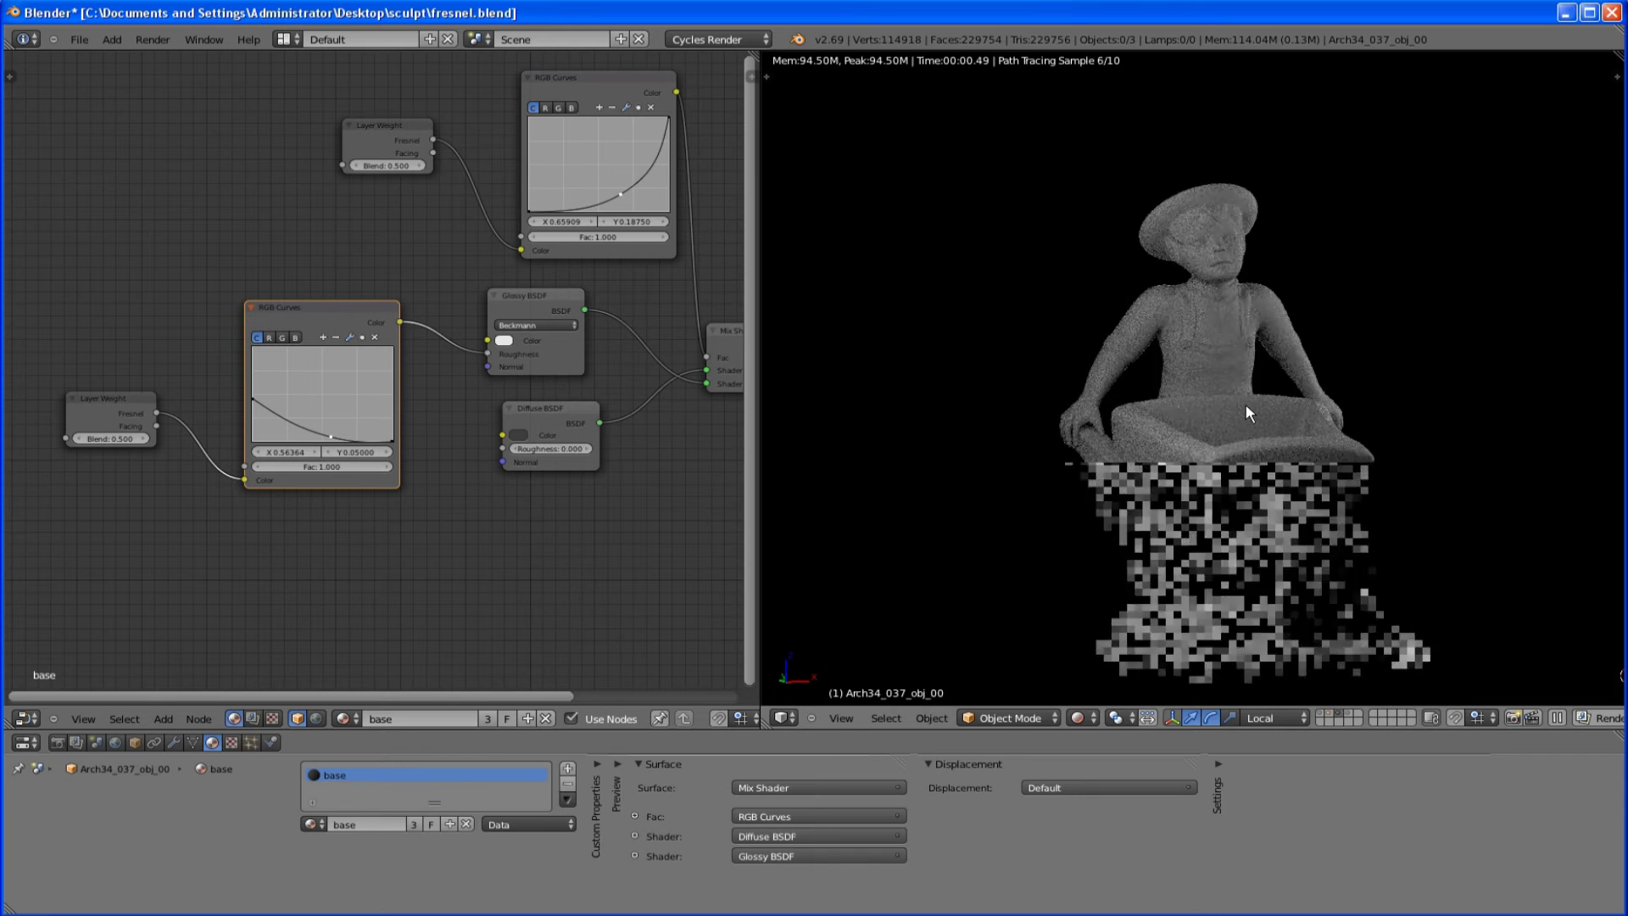
{"action": "scroll", "coordinate": [1218, 353], "scroll_direction": "up", "scroll_amount": 1}
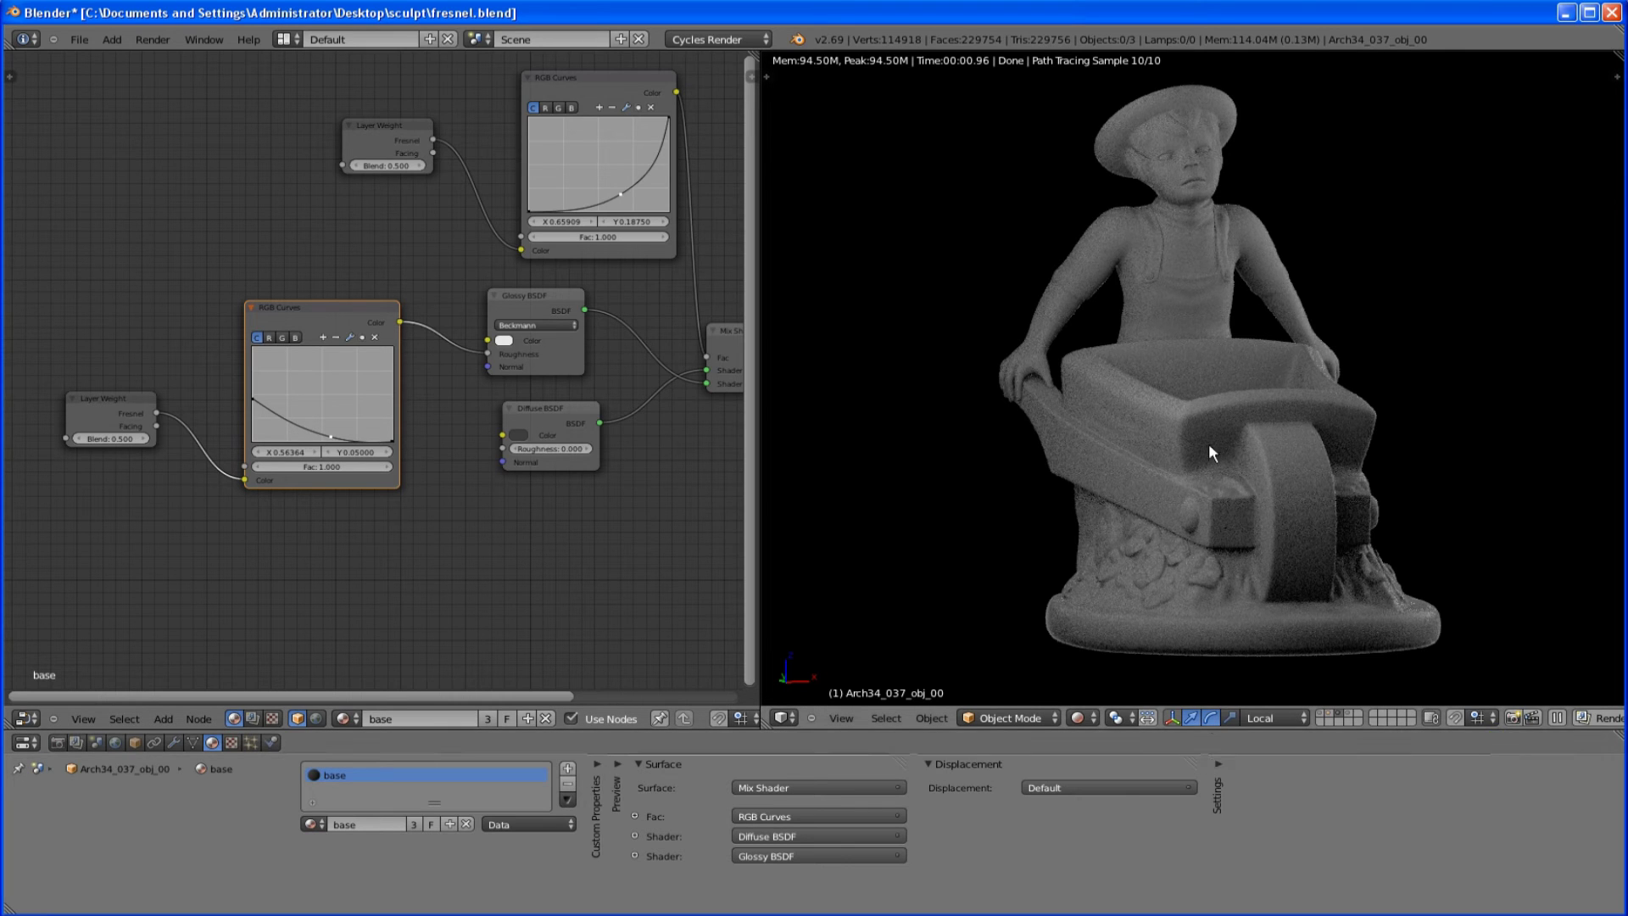
{"action": "right_click", "coordinate": [1189, 368]}
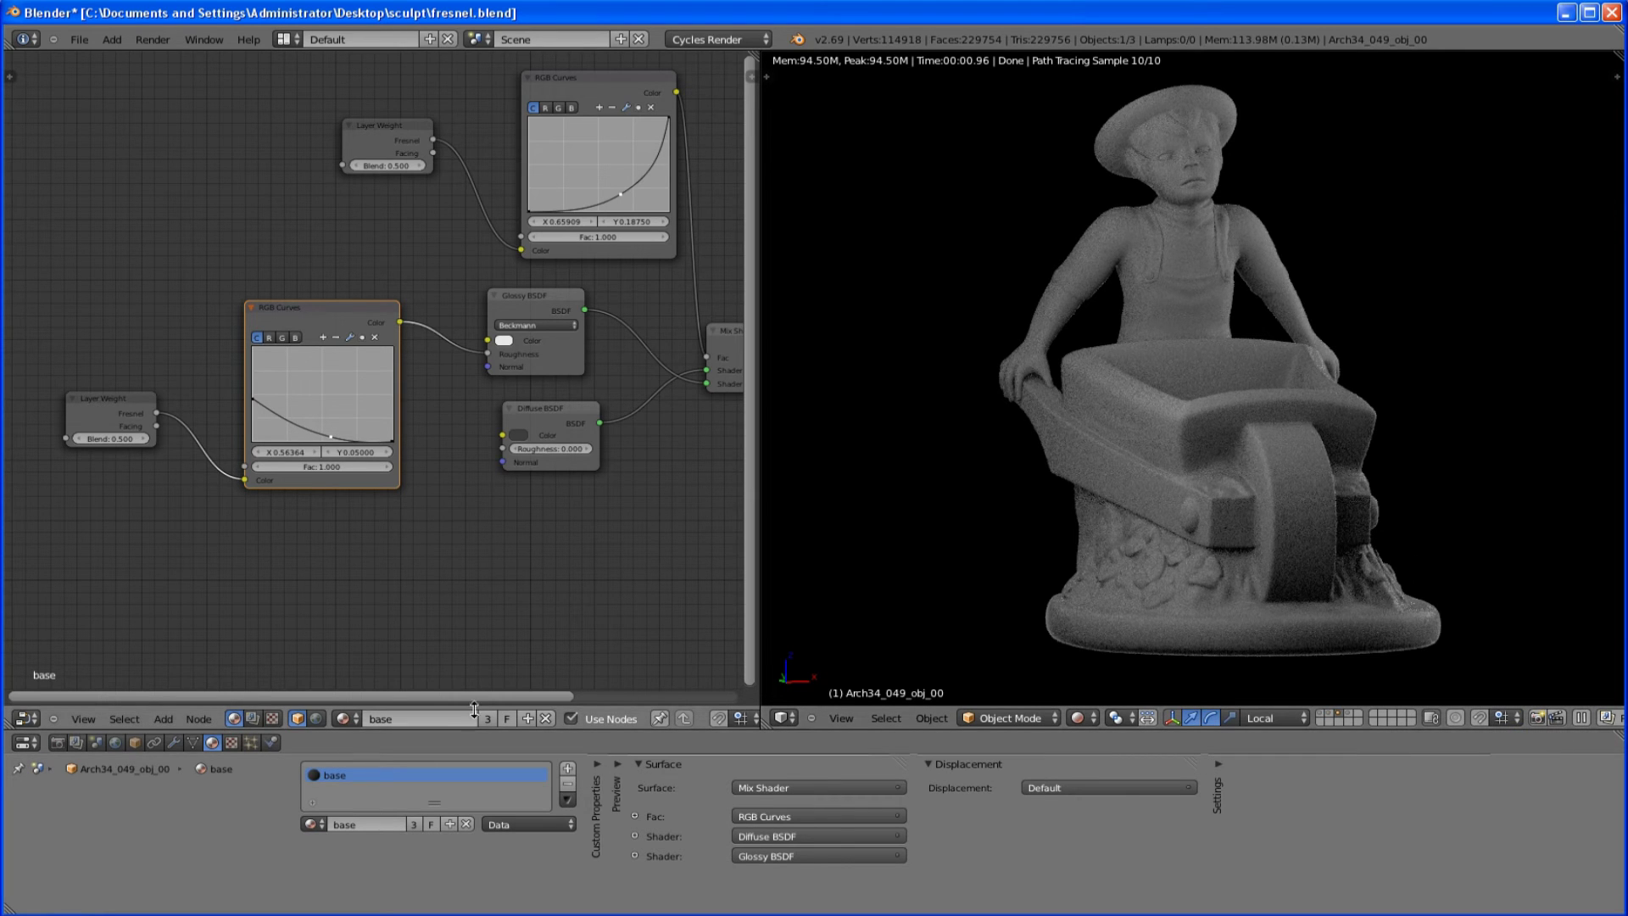
- Replace the sculpture's material with a new one whose Diffuse BSDF colour is dark red
{"action": "left_click", "coordinate": [567, 789]}
{"action": "left_click", "coordinate": [395, 824]}
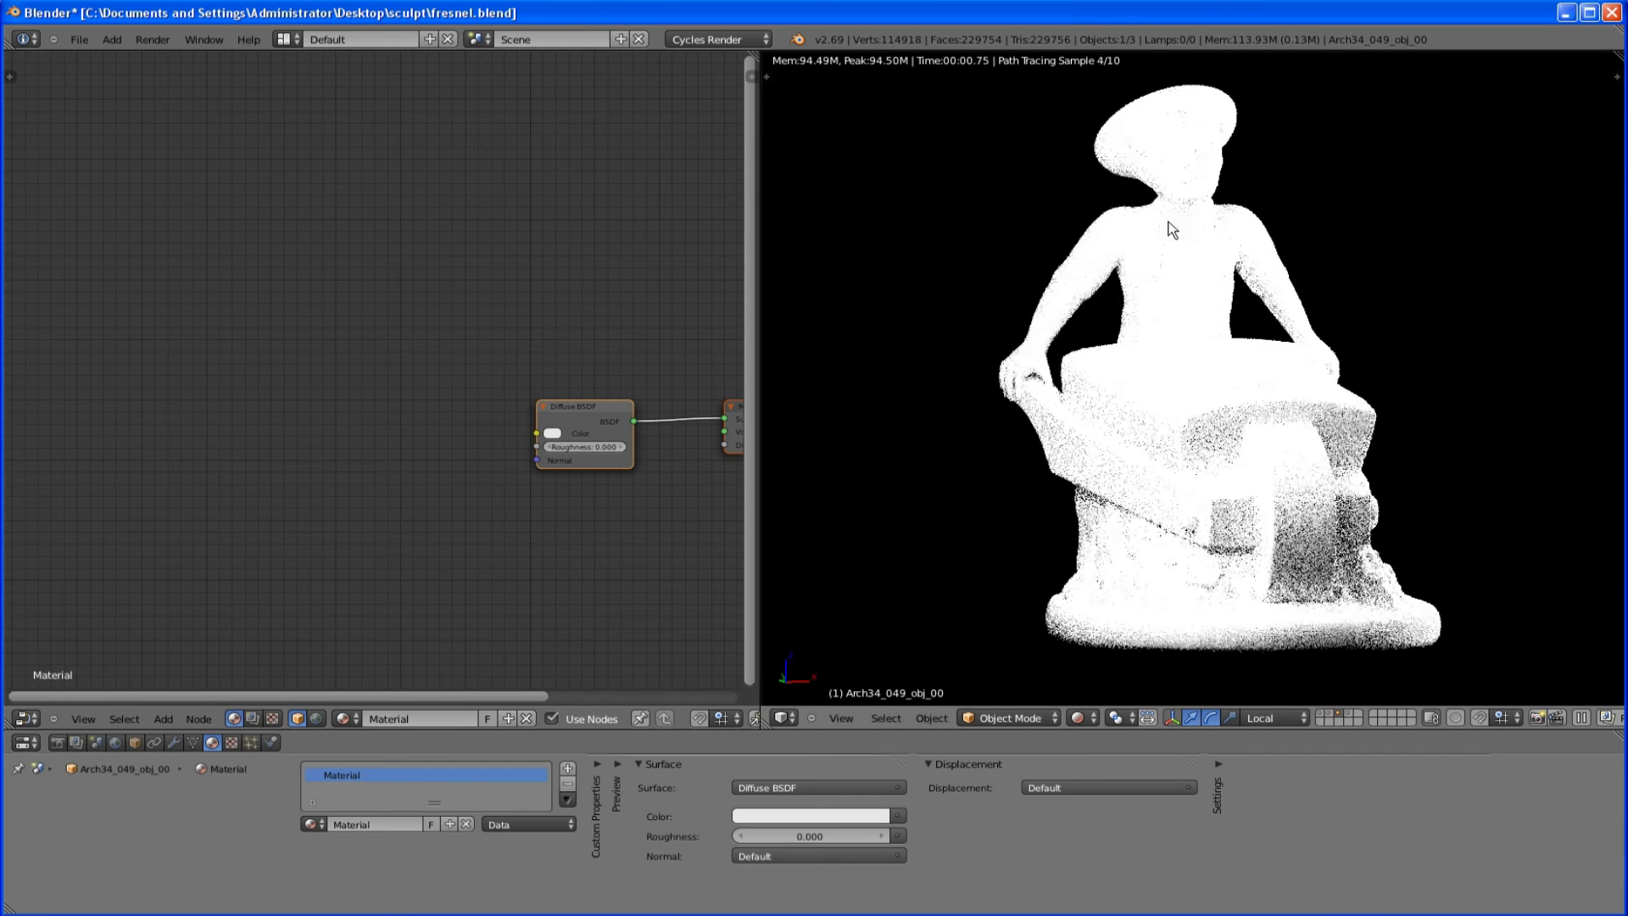
{"action": "middle_click_drag", "start_coordinate": [638, 422], "coordinate": [430, 425]}
{"action": "left_click", "coordinate": [354, 435]}
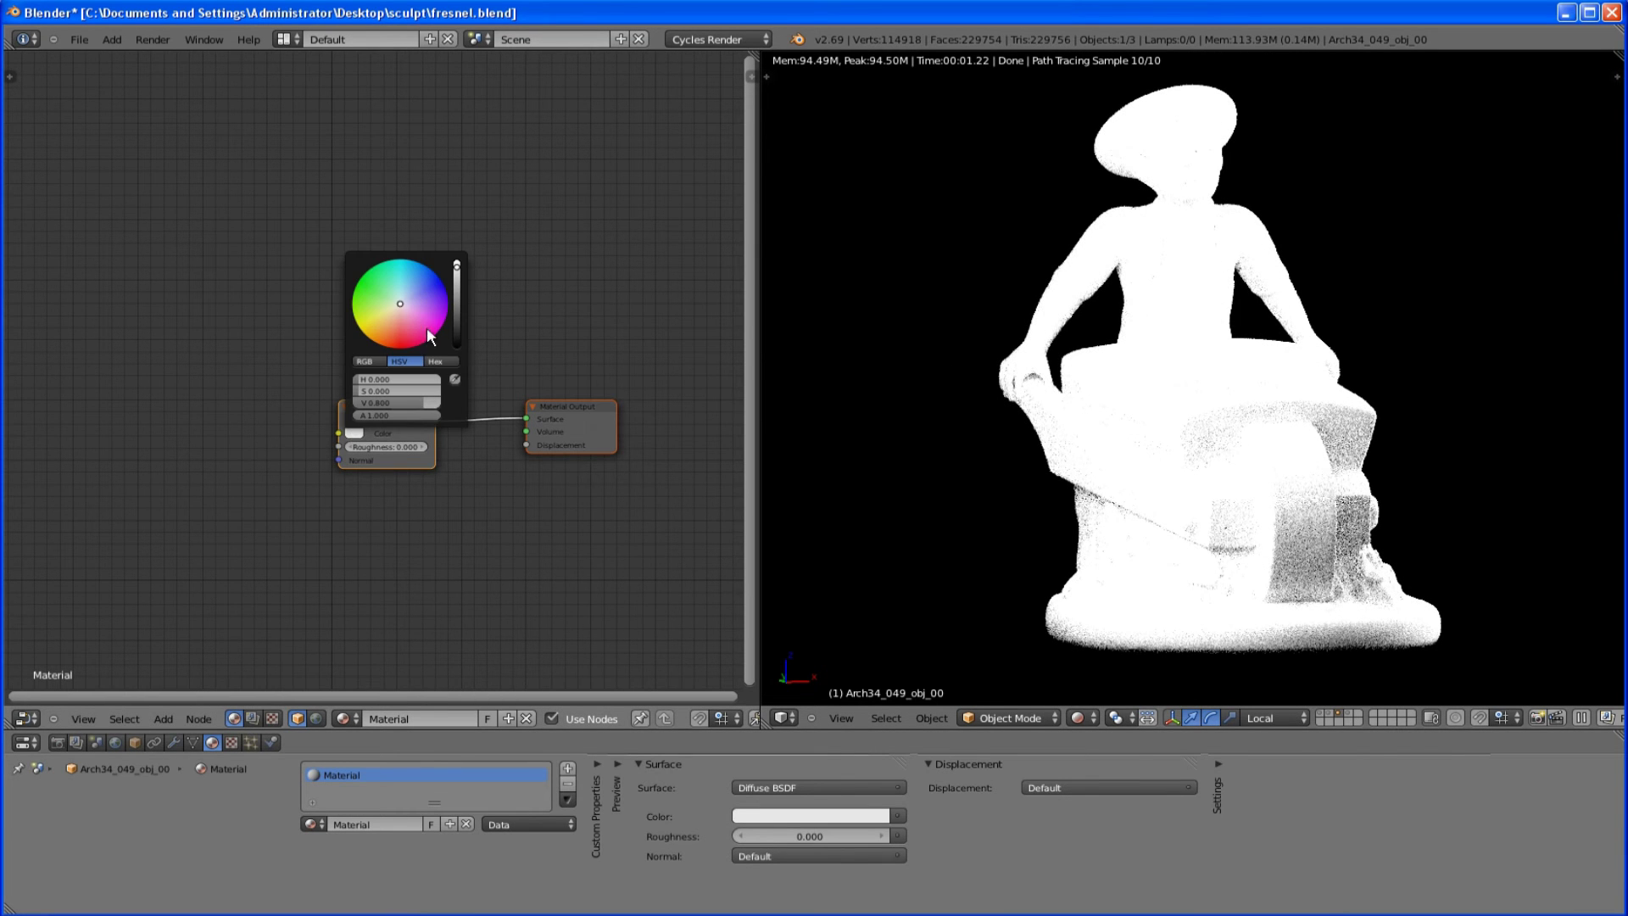
{"action": "left_click", "coordinate": [394, 343]}
{"action": "middle_click_drag", "start_coordinate": [512, 192], "coordinate": [435, 241]}
{"action": "scroll", "coordinate": [434, 251], "scroll_direction": "up", "scroll_amount": 3}
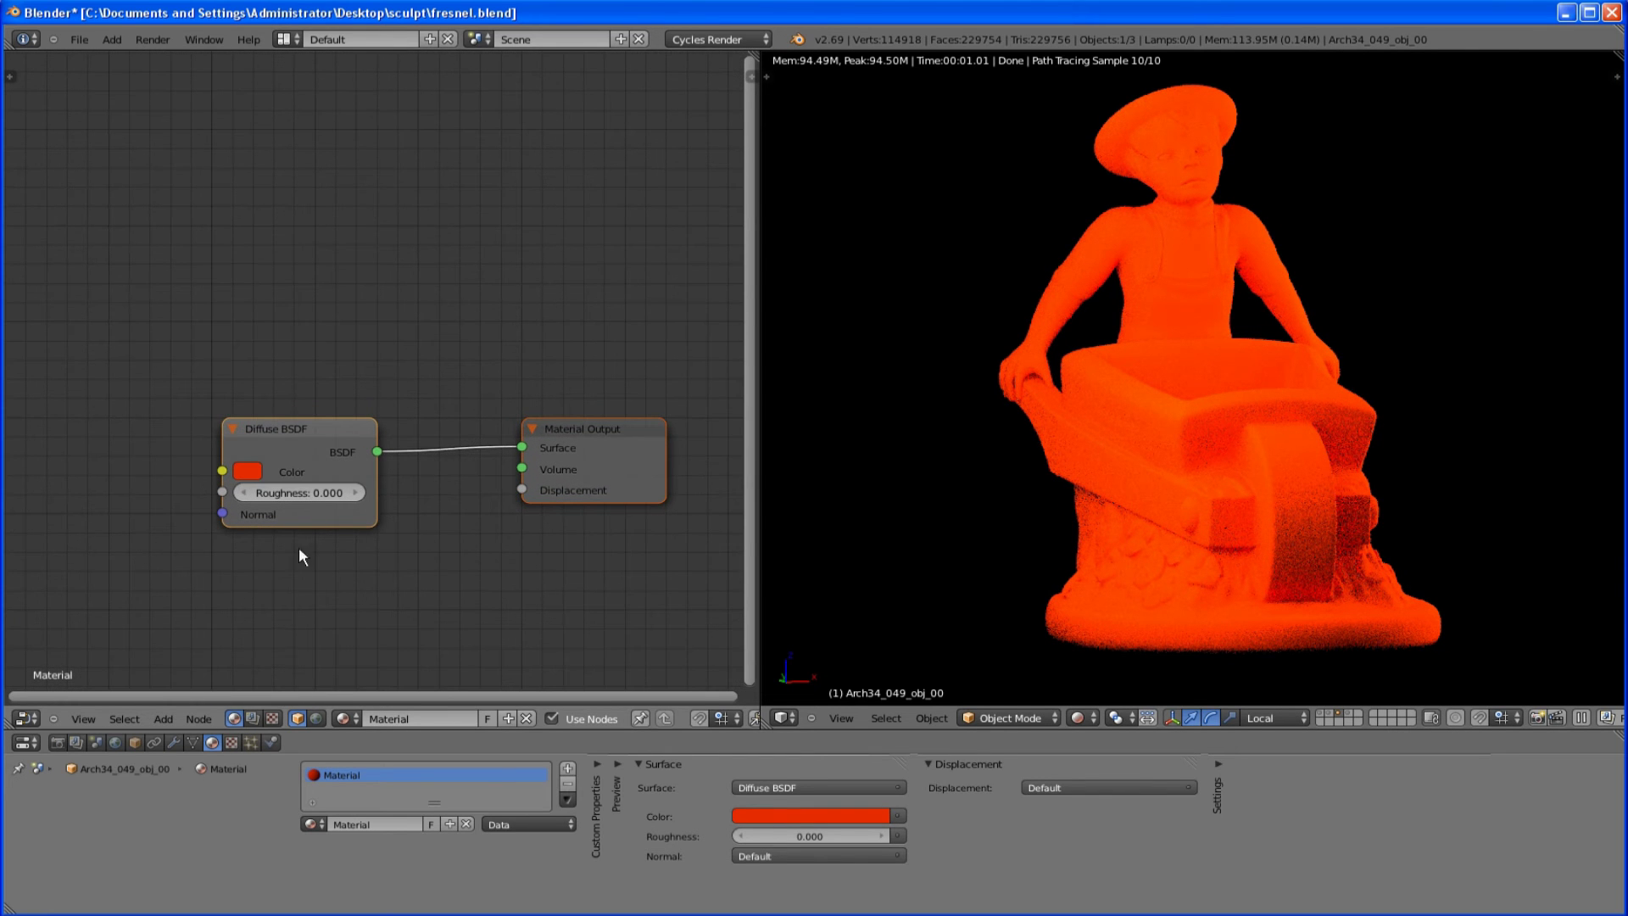
{"action": "left_click", "coordinate": [771, 817]}
{"action": "left_click", "coordinate": [883, 665]}
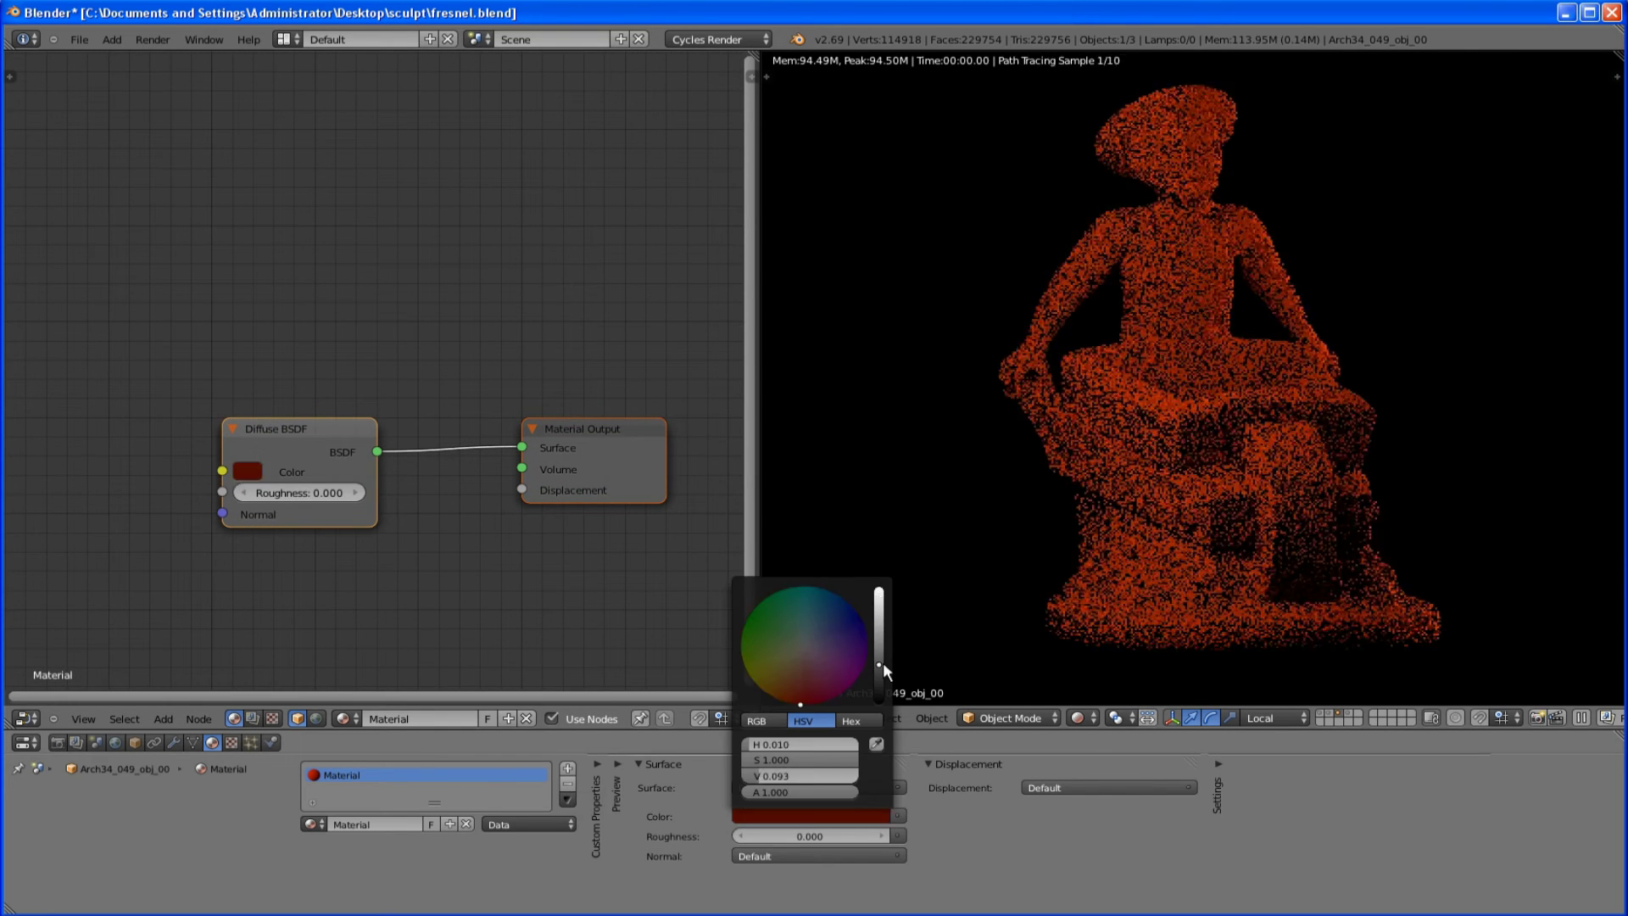
{"action": "middle_click_drag", "start_coordinate": [392, 366], "coordinate": [306, 377]}
- Duplicate the red Diffuse BSDF above the original and colour the copy bright green
{"action": "left_click", "coordinate": [297, 437]}
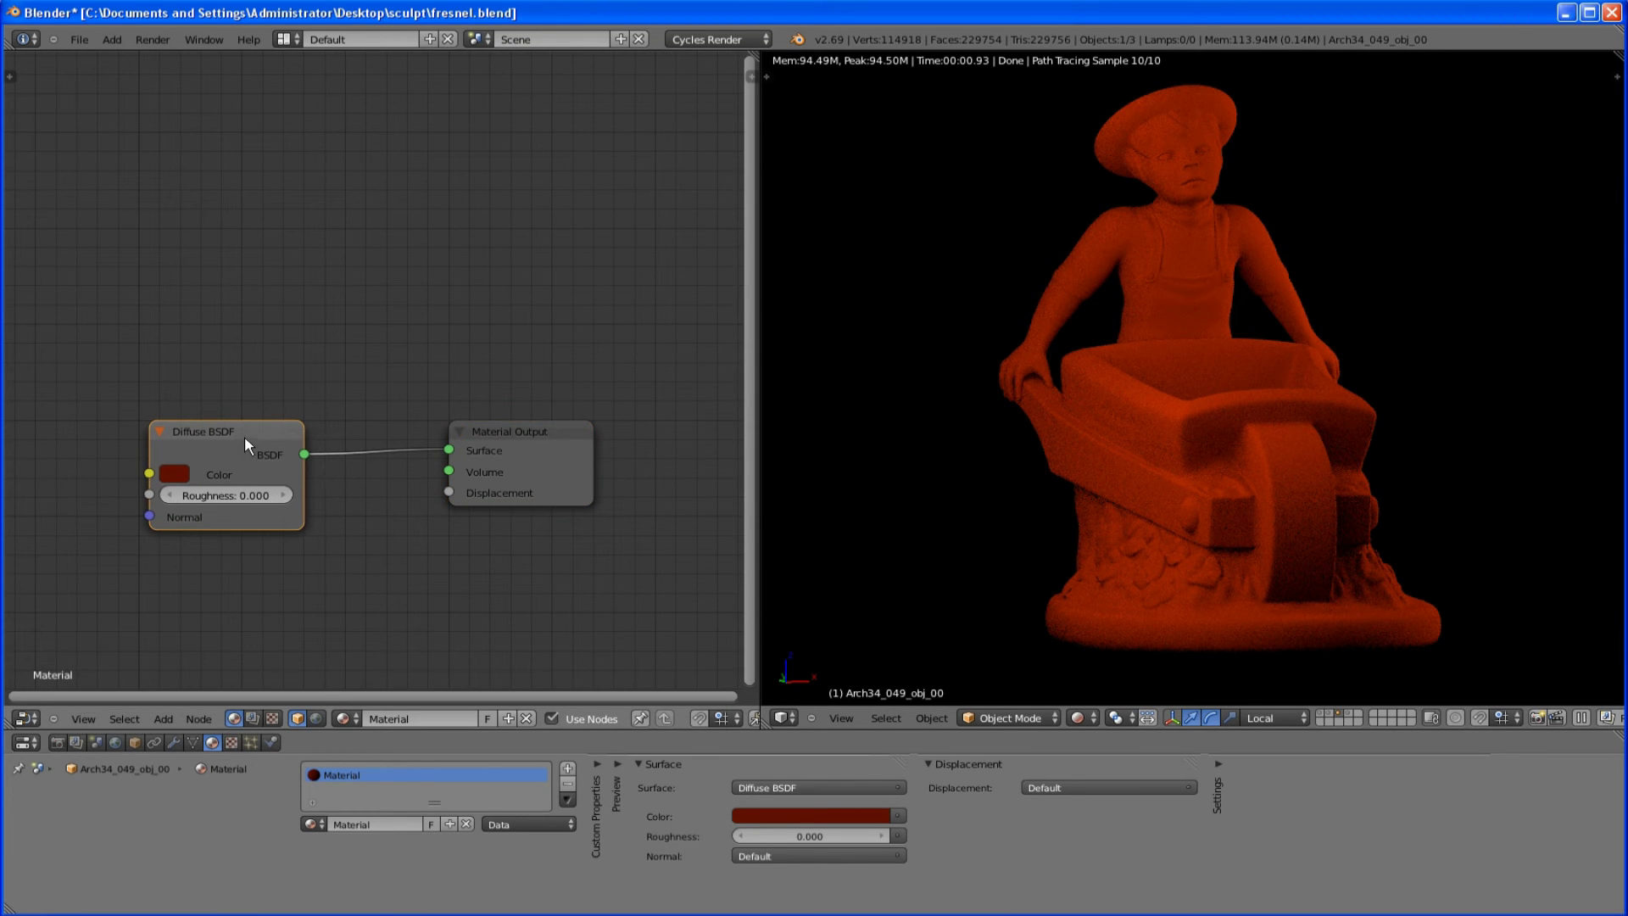
{"action": "key", "text": "shift+d"}
{"action": "left_click", "coordinate": [241, 268]}
{"action": "left_click", "coordinate": [170, 307]}
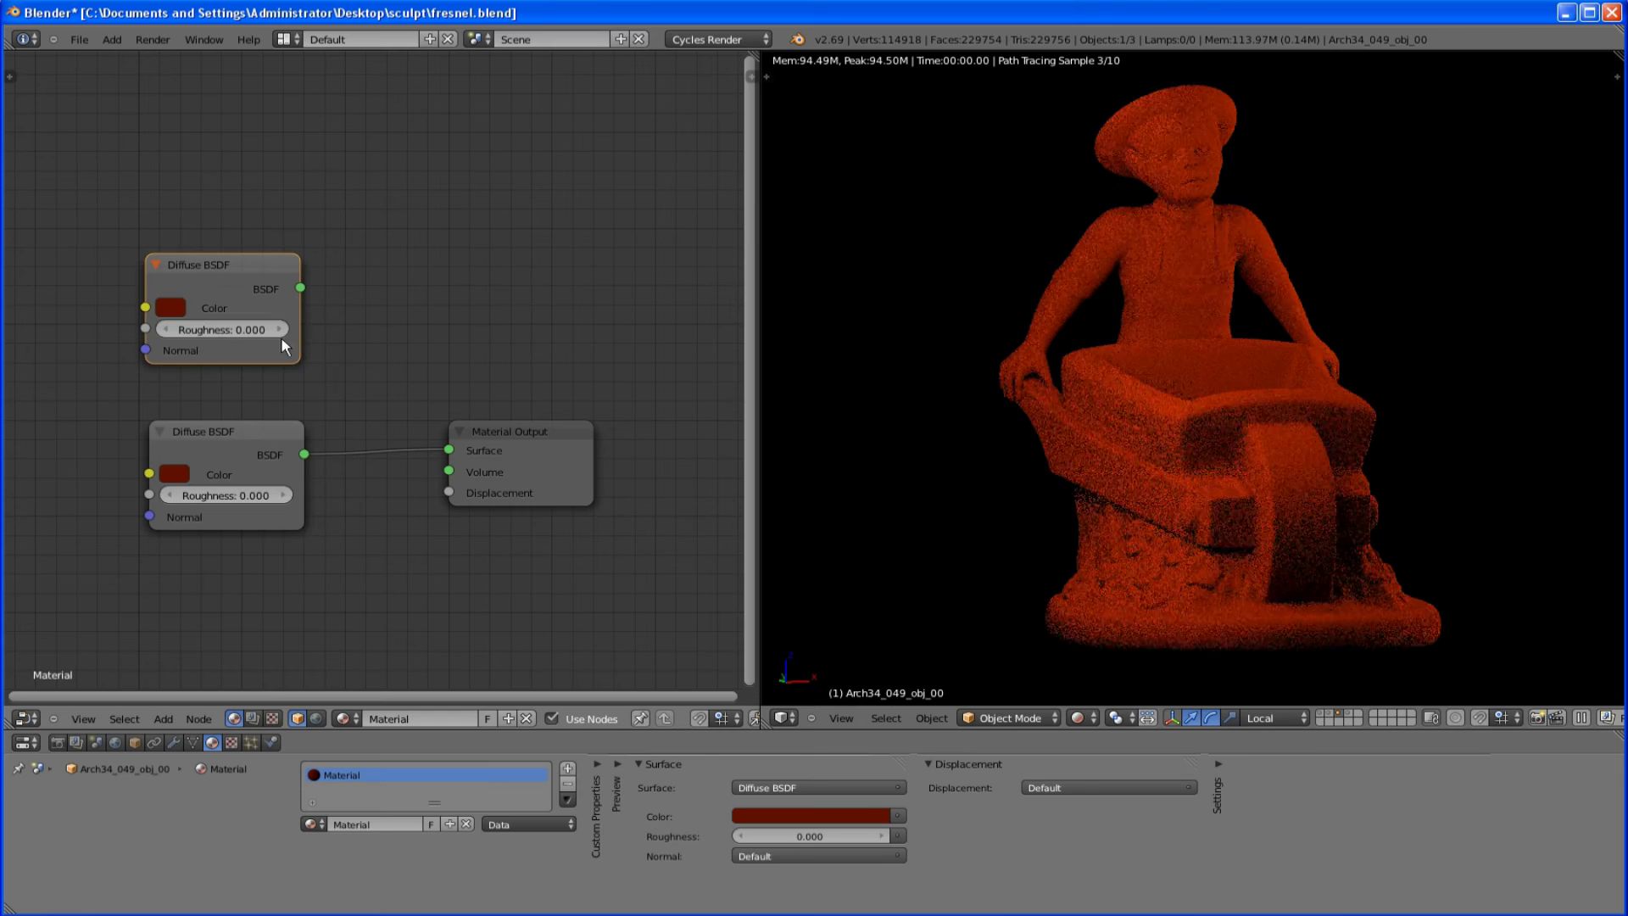
{"action": "left_click", "coordinate": [169, 307]}
{"action": "left_click", "coordinate": [193, 359]}
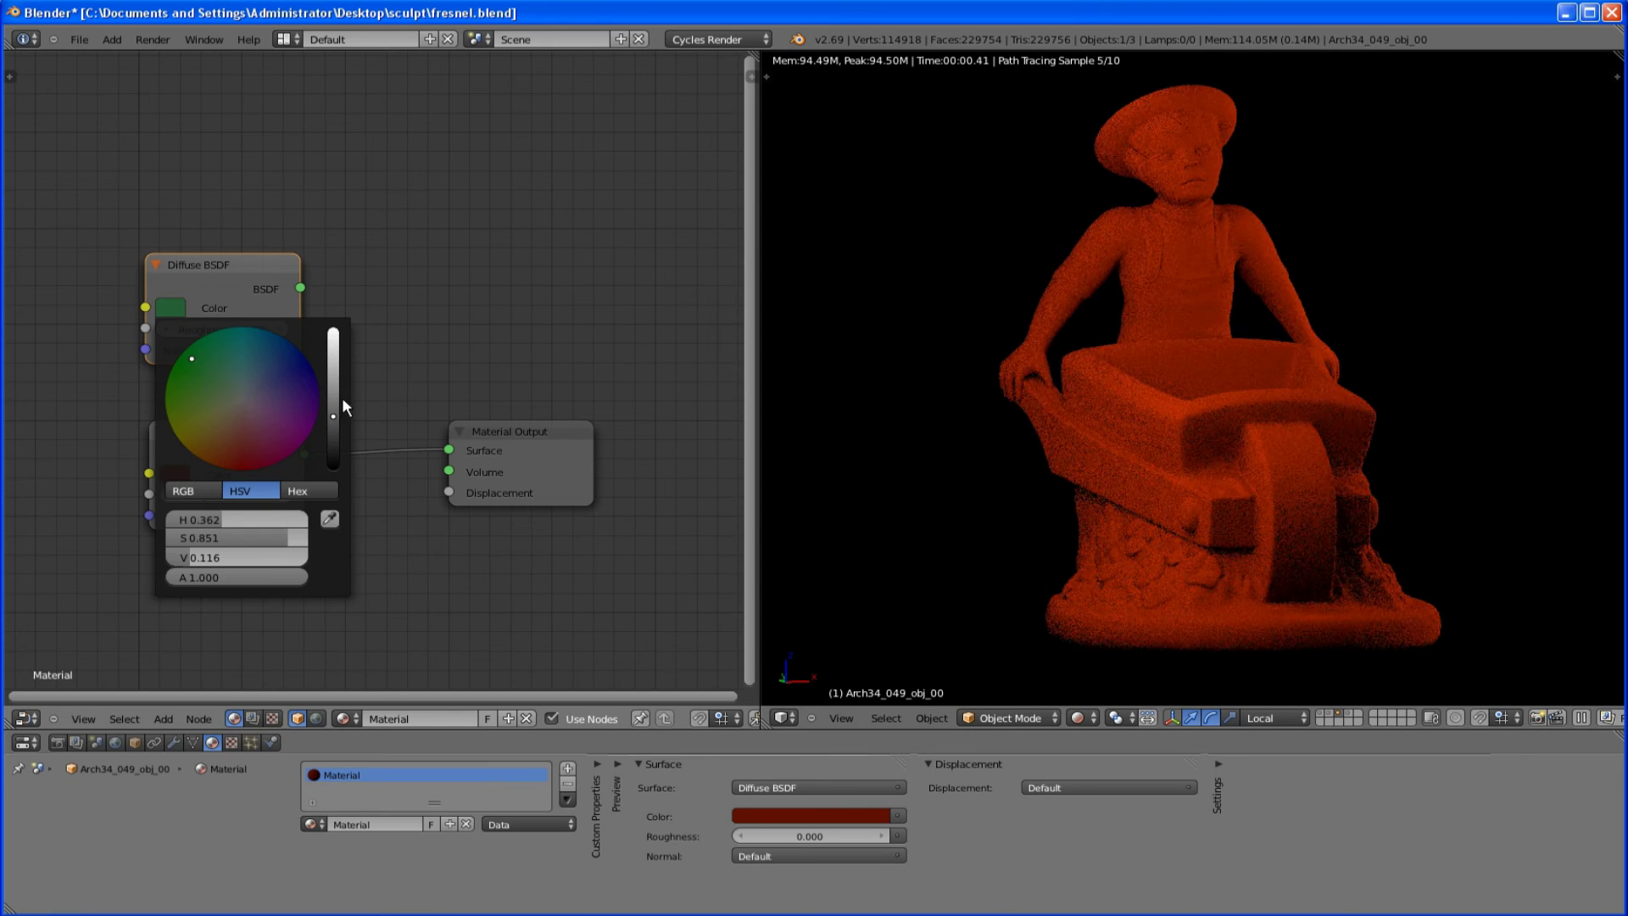
{"action": "left_click_drag", "start_coordinate": [332, 380], "coordinate": [339, 356]}
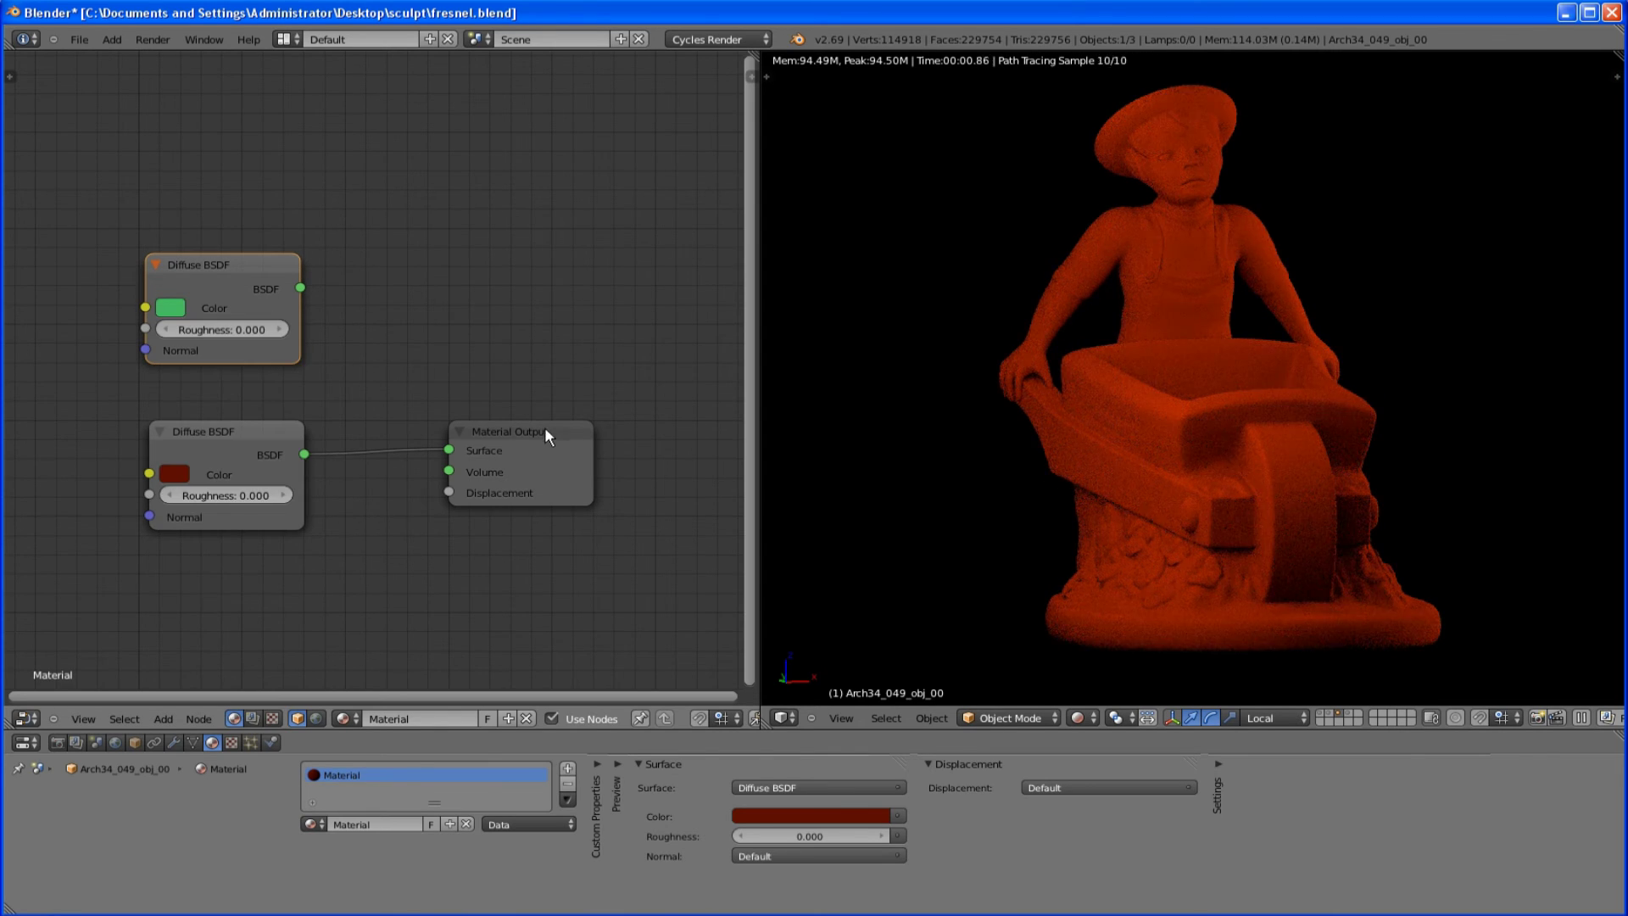
{"action": "left_click_drag", "start_coordinate": [544, 434], "coordinate": [659, 329]}
{"action": "key", "text": "shift+a"}
- Insert a Mix Shader on the output link and plug the green Diffuse shader into it
{"action": "mouse_move", "coordinate": [516, 242]}
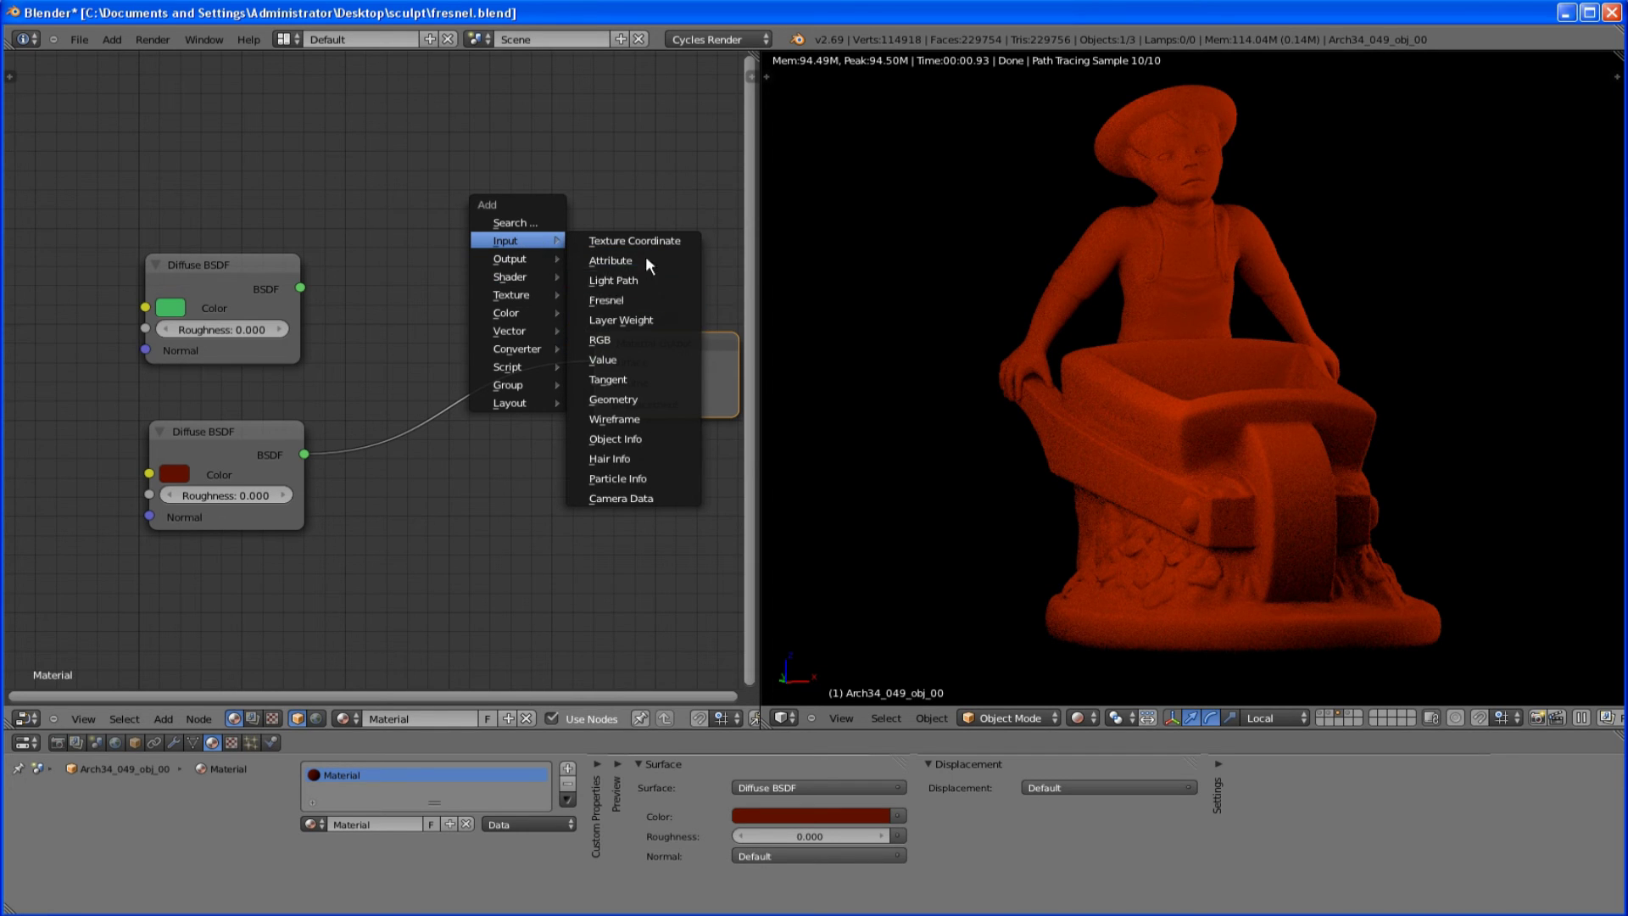
{"action": "mouse_move", "coordinate": [528, 288]}
{"action": "left_click", "coordinate": [632, 277]}
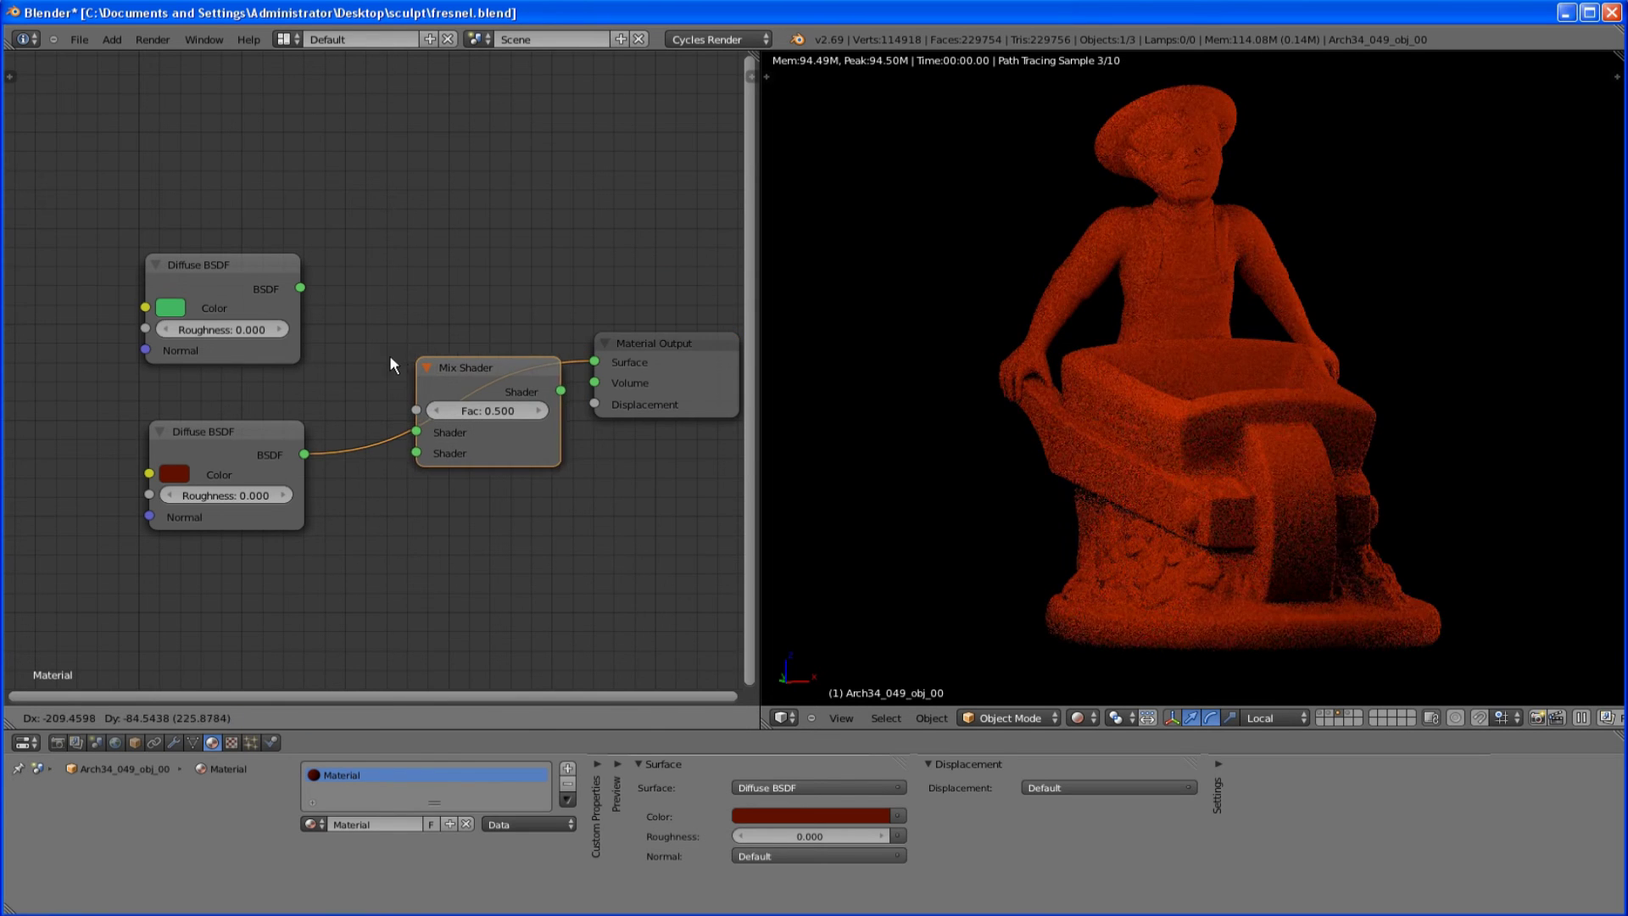
{"action": "left_click", "coordinate": [389, 355]}
{"action": "left_click_drag", "start_coordinate": [305, 290], "coordinate": [381, 446]}
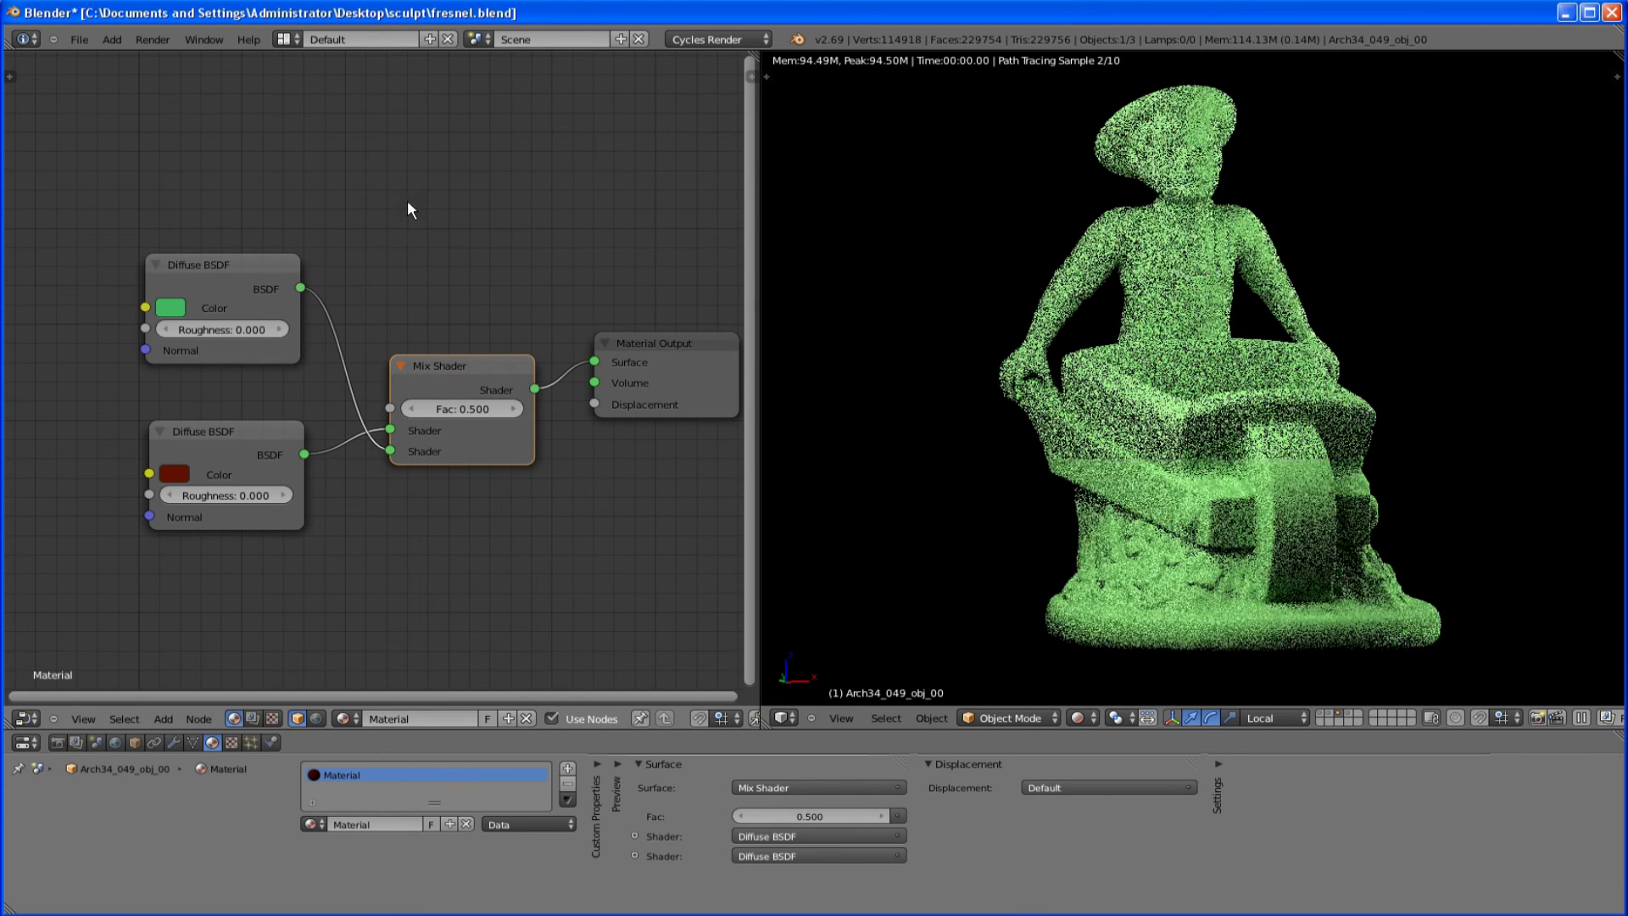
- Add a Layer Weight node at top left and an RGB Curves node at the top
{"action": "key", "text": "shift+a"}
{"action": "mouse_move", "coordinate": [374, 170]}
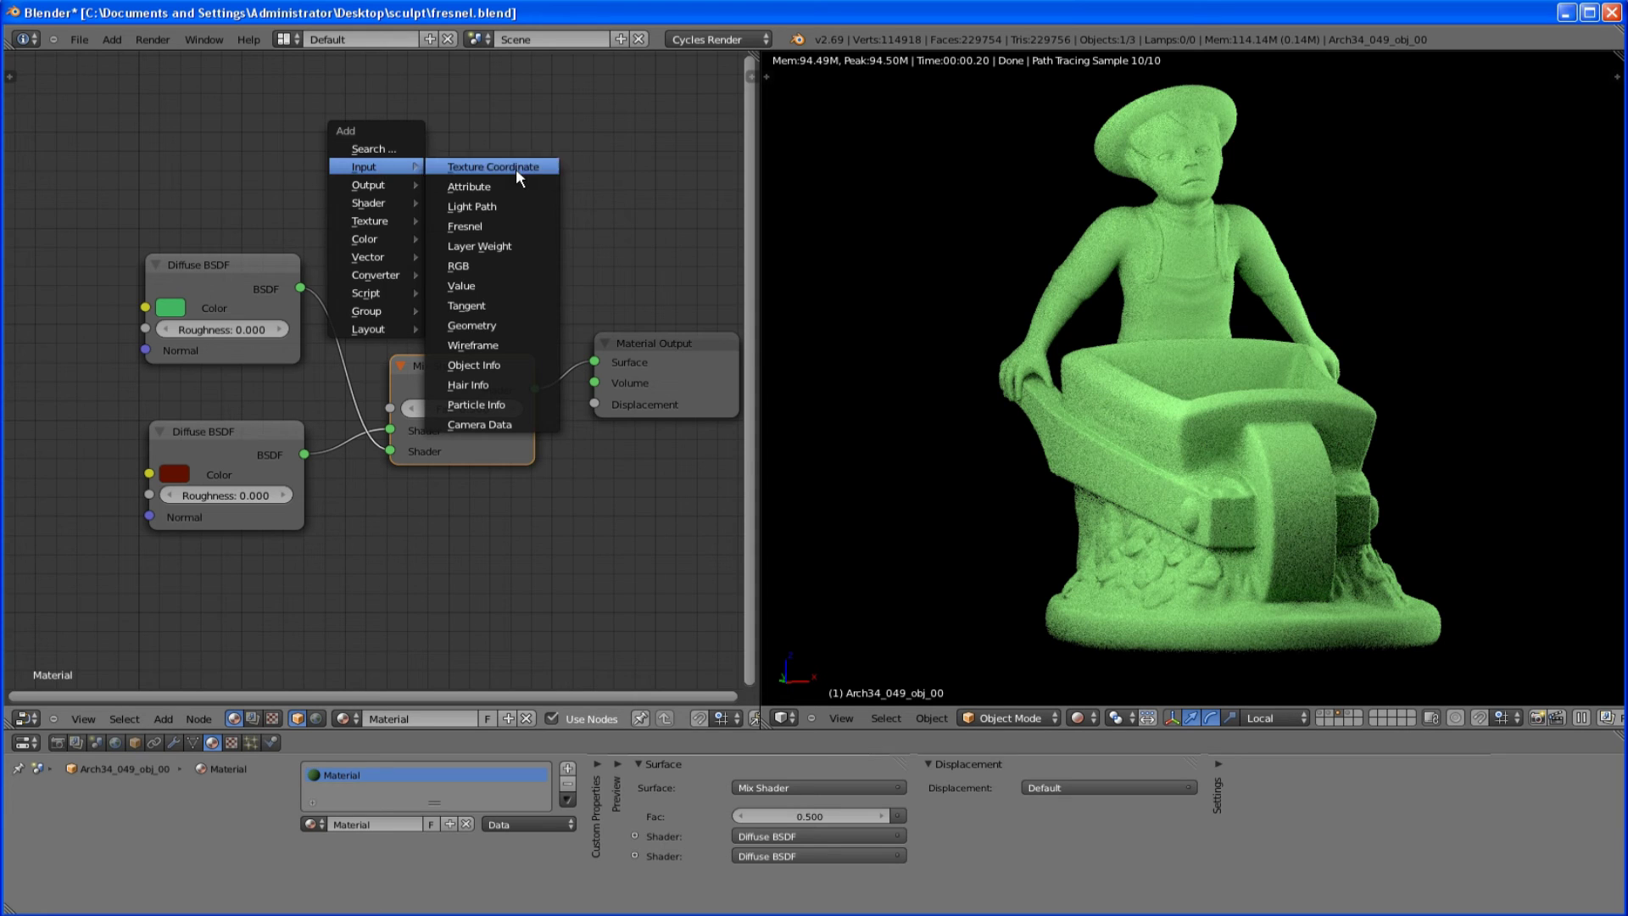
{"action": "left_click", "coordinate": [473, 247]}
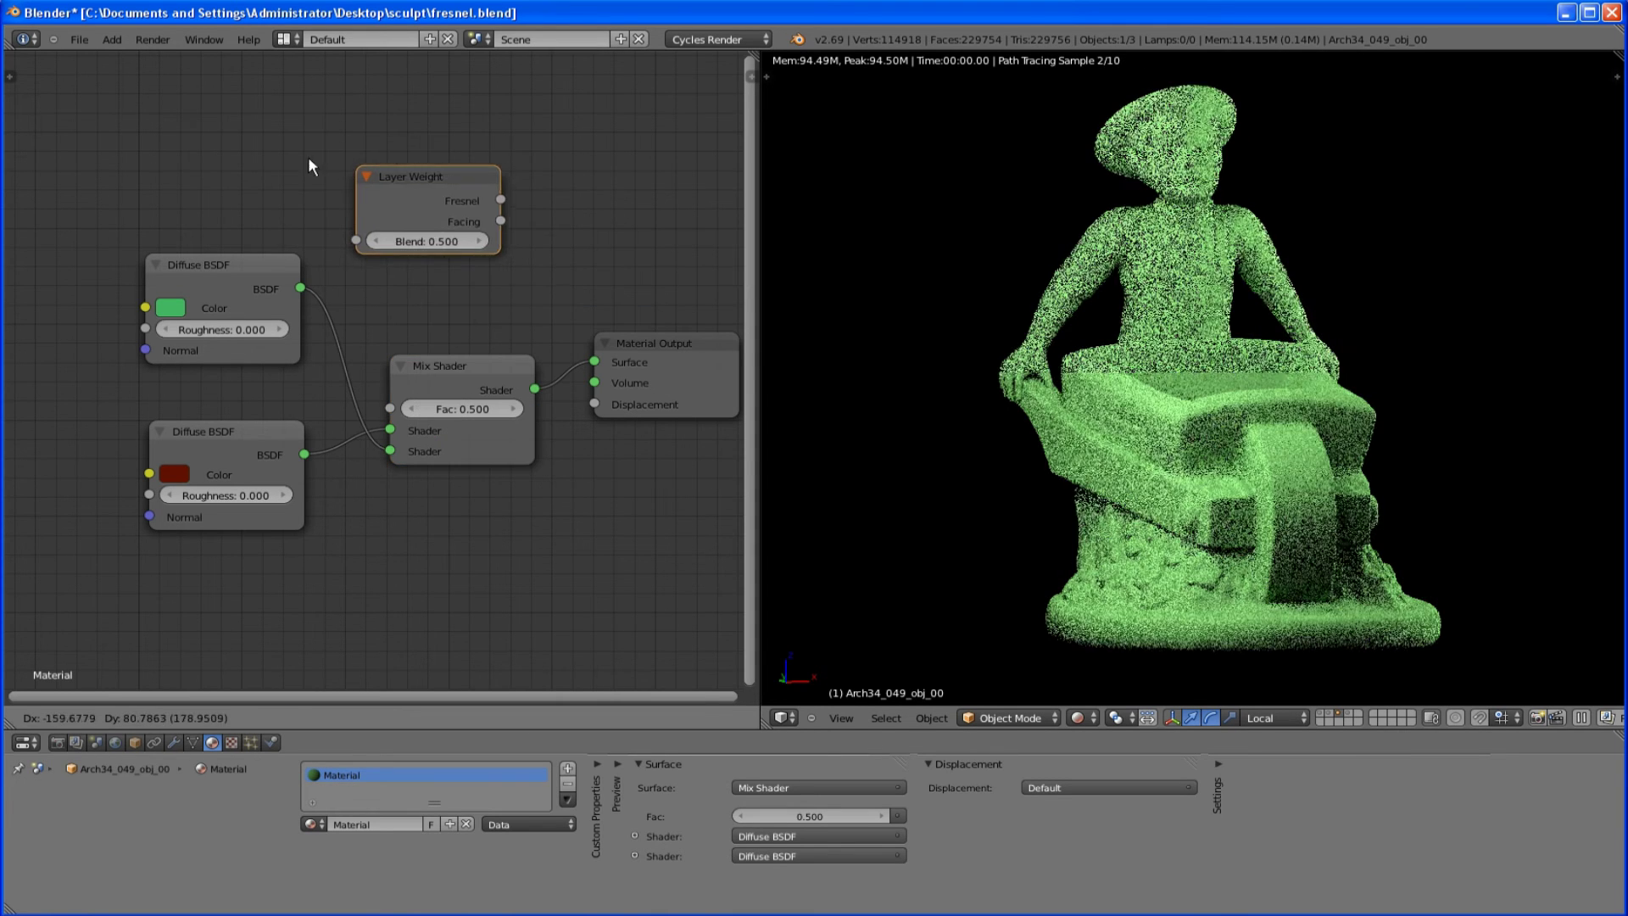
{"action": "left_click", "coordinate": [327, 166]}
{"action": "key", "text": "shift+a"}
{"action": "mouse_move", "coordinate": [326, 170]}
{"action": "mouse_move", "coordinate": [309, 240]}
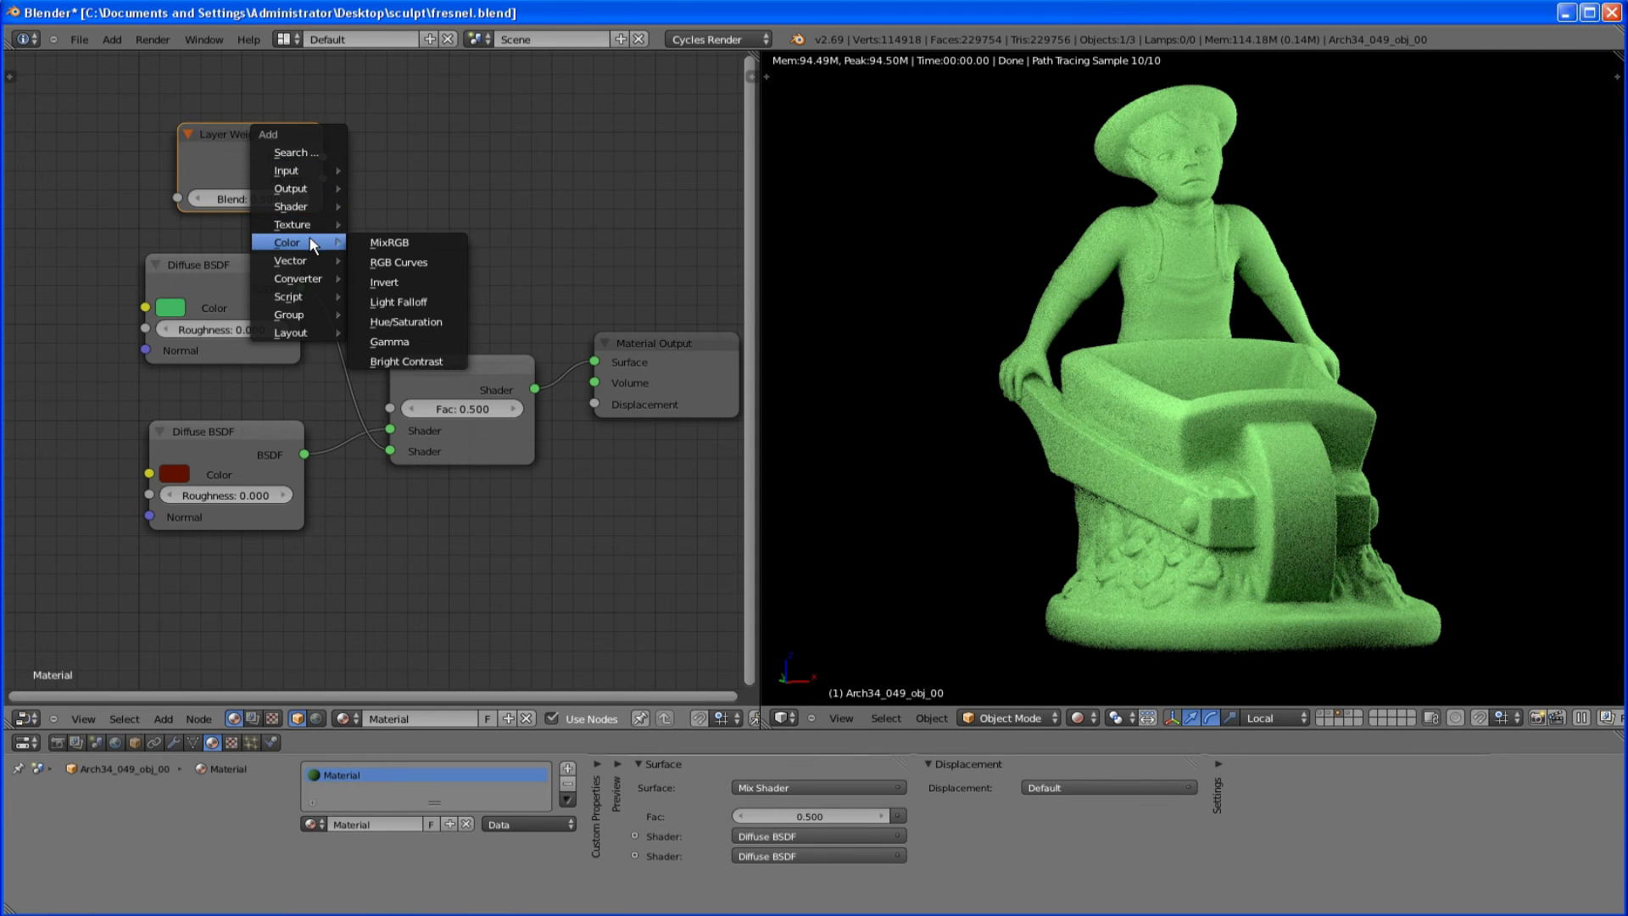
{"action": "left_click", "coordinate": [399, 262]}
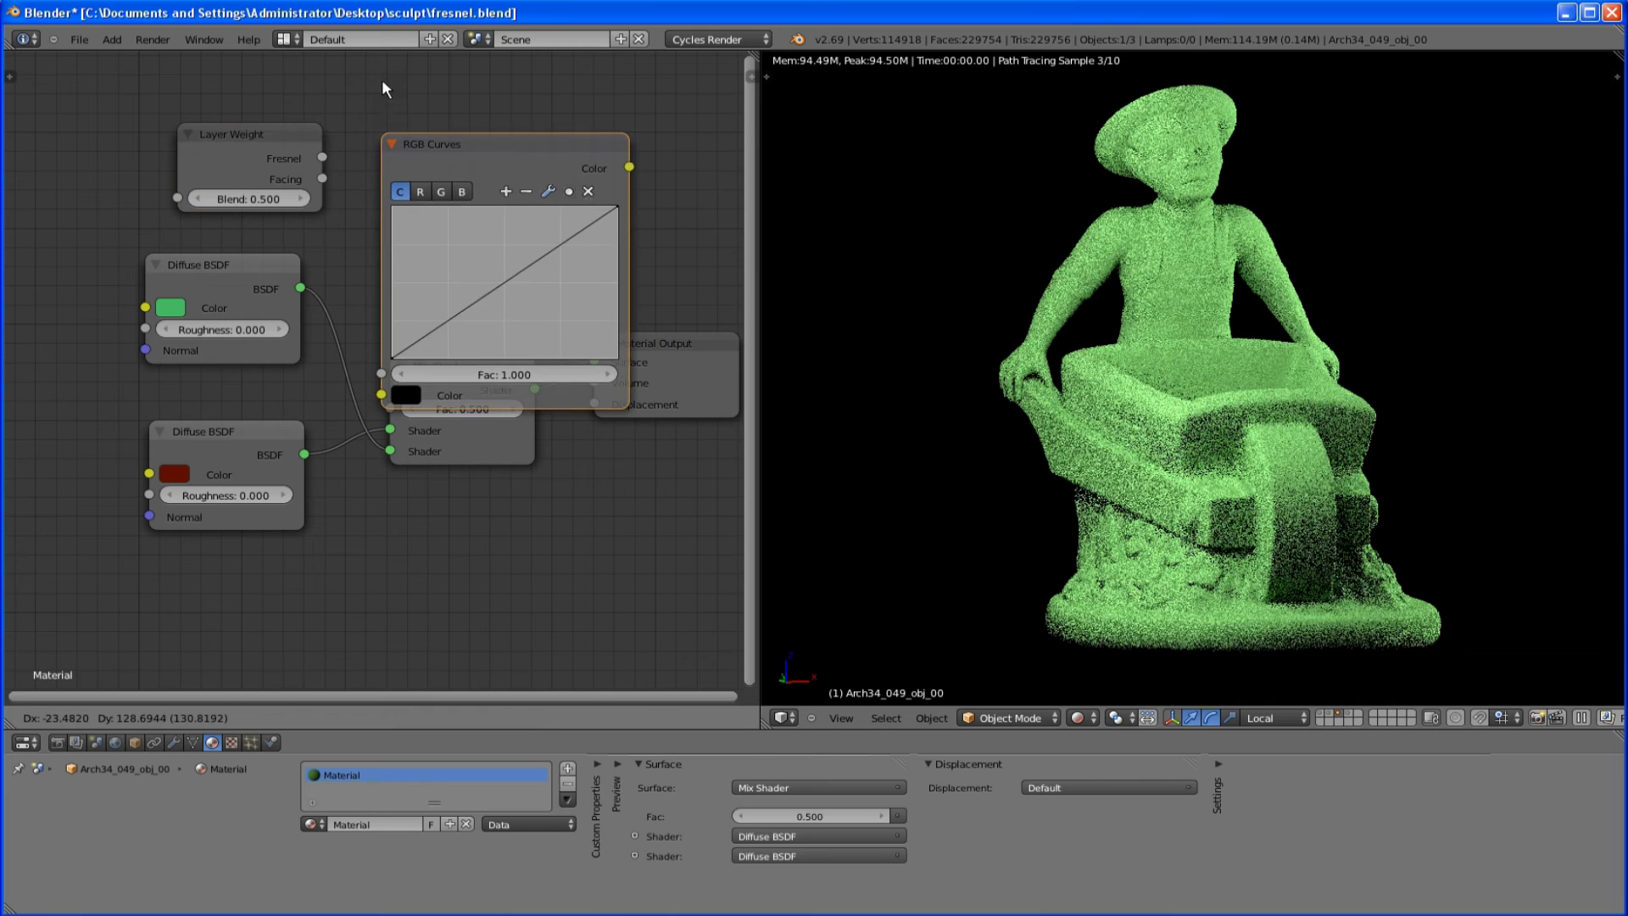
{"action": "left_click", "coordinate": [376, 30]}
- Move the Material Output right and link Layer Weight Fresnel through RGB Curves into the Mix Fac
{"action": "middle_click_drag", "start_coordinate": [370, 190], "coordinate": [290, 217]}
{"action": "scroll", "coordinate": [290, 217], "scroll_direction": "down", "scroll_amount": 1}
{"action": "right_click", "coordinate": [610, 370]}
{"action": "key", "text": "g"}
{"action": "left_click", "coordinate": [354, 269]}
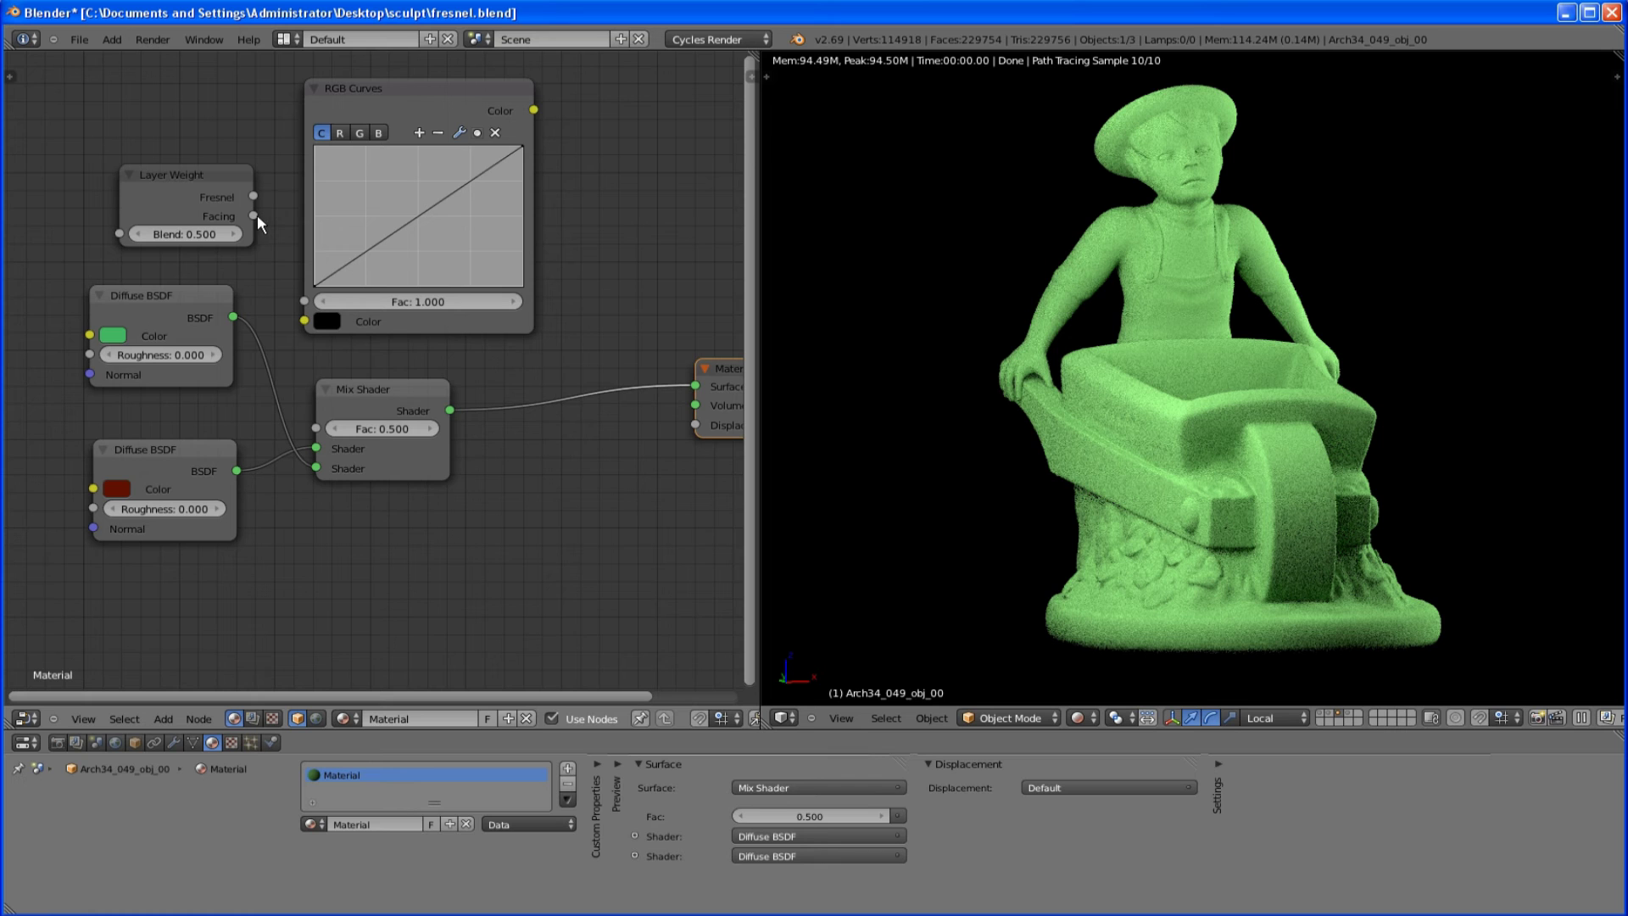
{"action": "left_click_drag", "start_coordinate": [254, 196], "coordinate": [302, 321]}
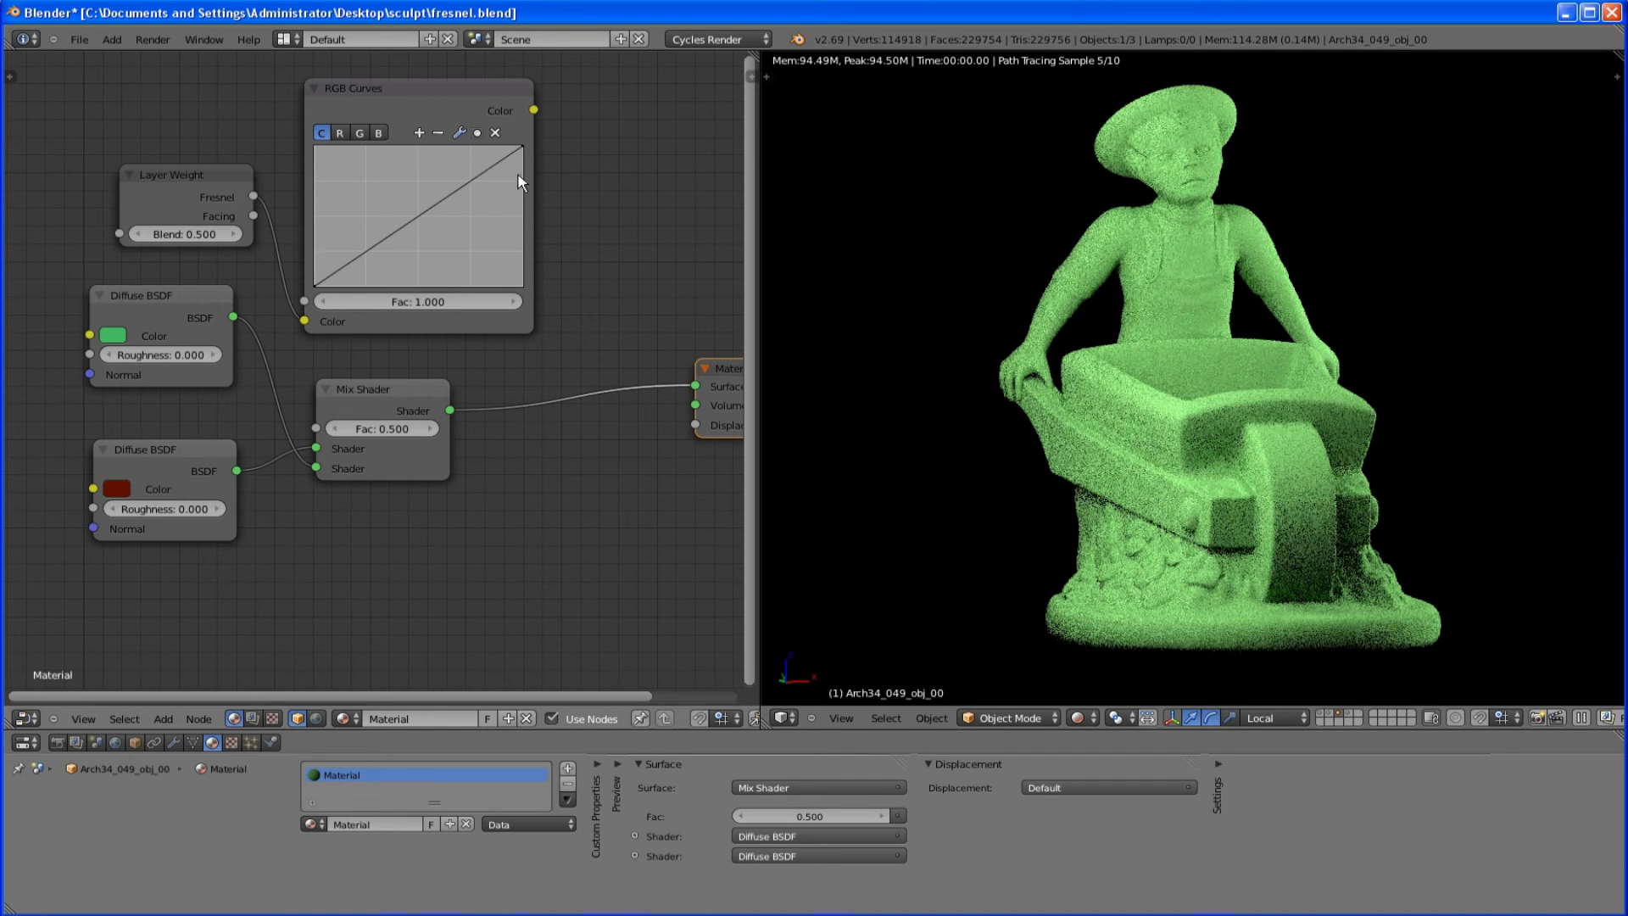
{"action": "left_click_drag", "start_coordinate": [533, 109], "coordinate": [323, 426]}
{"action": "scroll", "coordinate": [1209, 269], "scroll_direction": "up", "scroll_amount": 2}
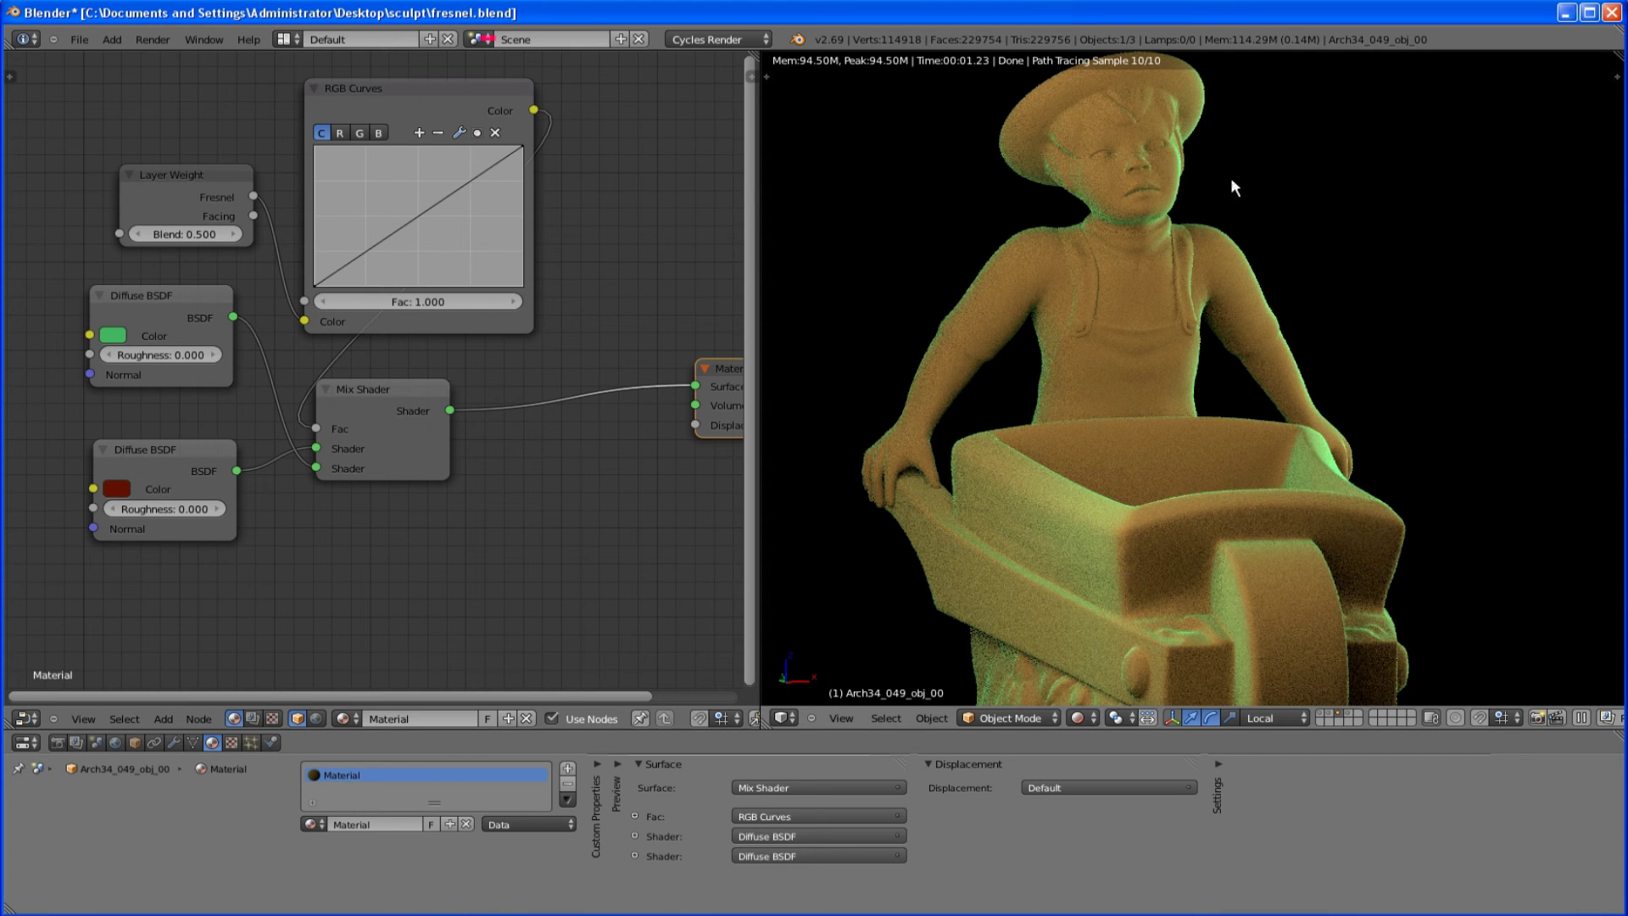
- Copy the bottom Diffuse's dark red onto the top Diffuse and darken it to V 0.023
{"action": "left_click", "coordinate": [114, 336]}
{"action": "left_click", "coordinate": [175, 200]}
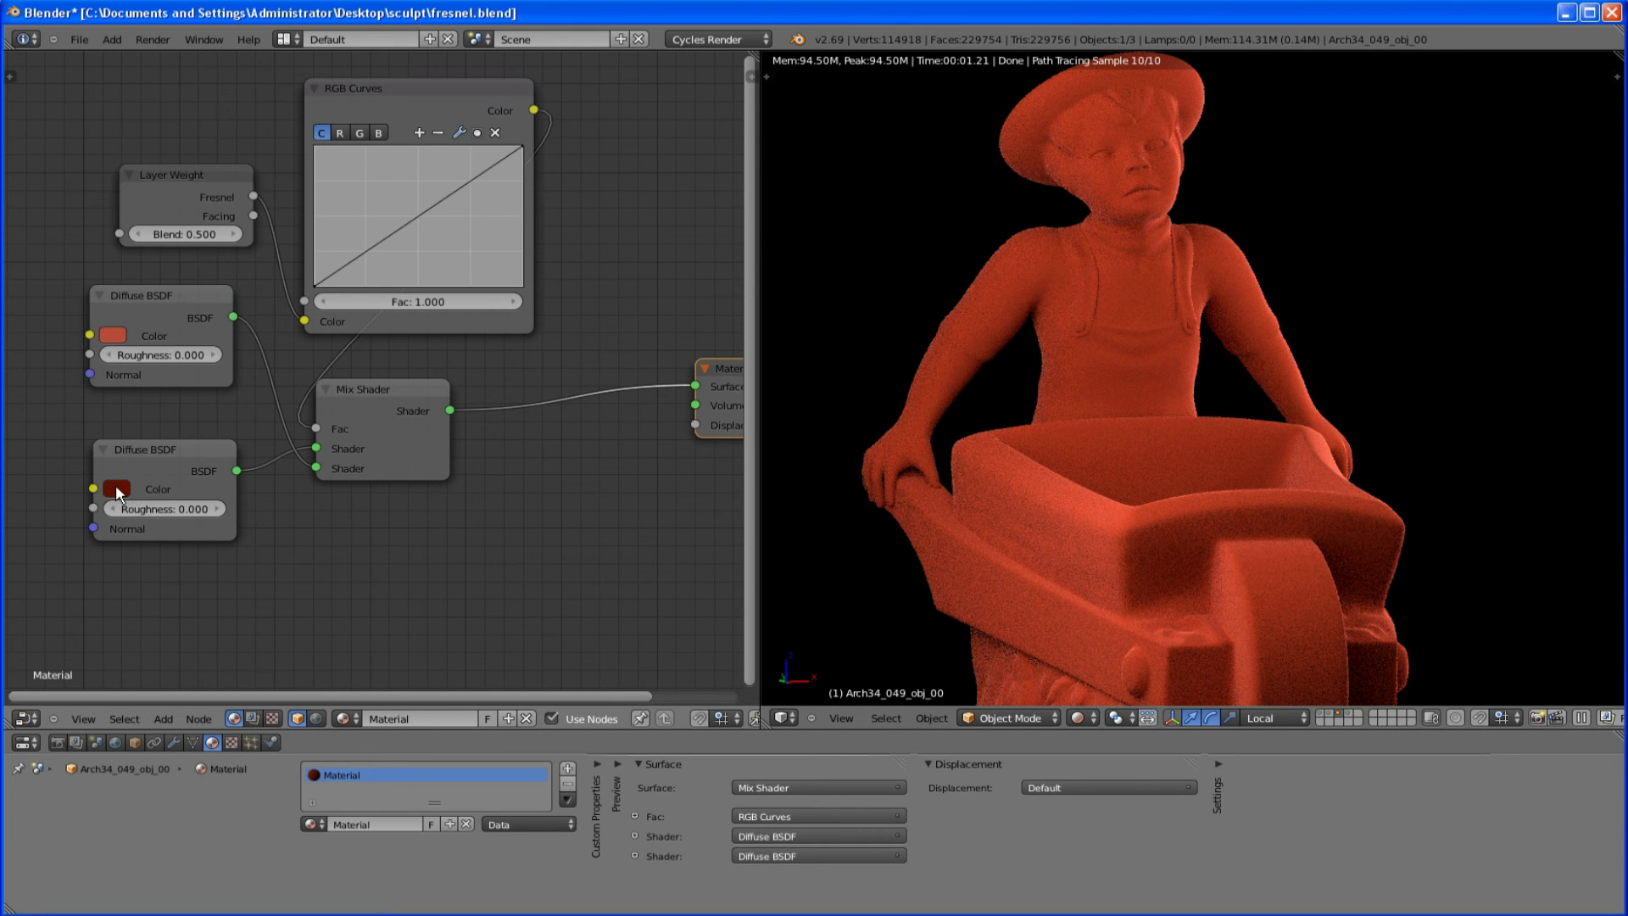
{"action": "key", "text": "ctrl+c"}
{"action": "key", "text": "ctrl+v"}
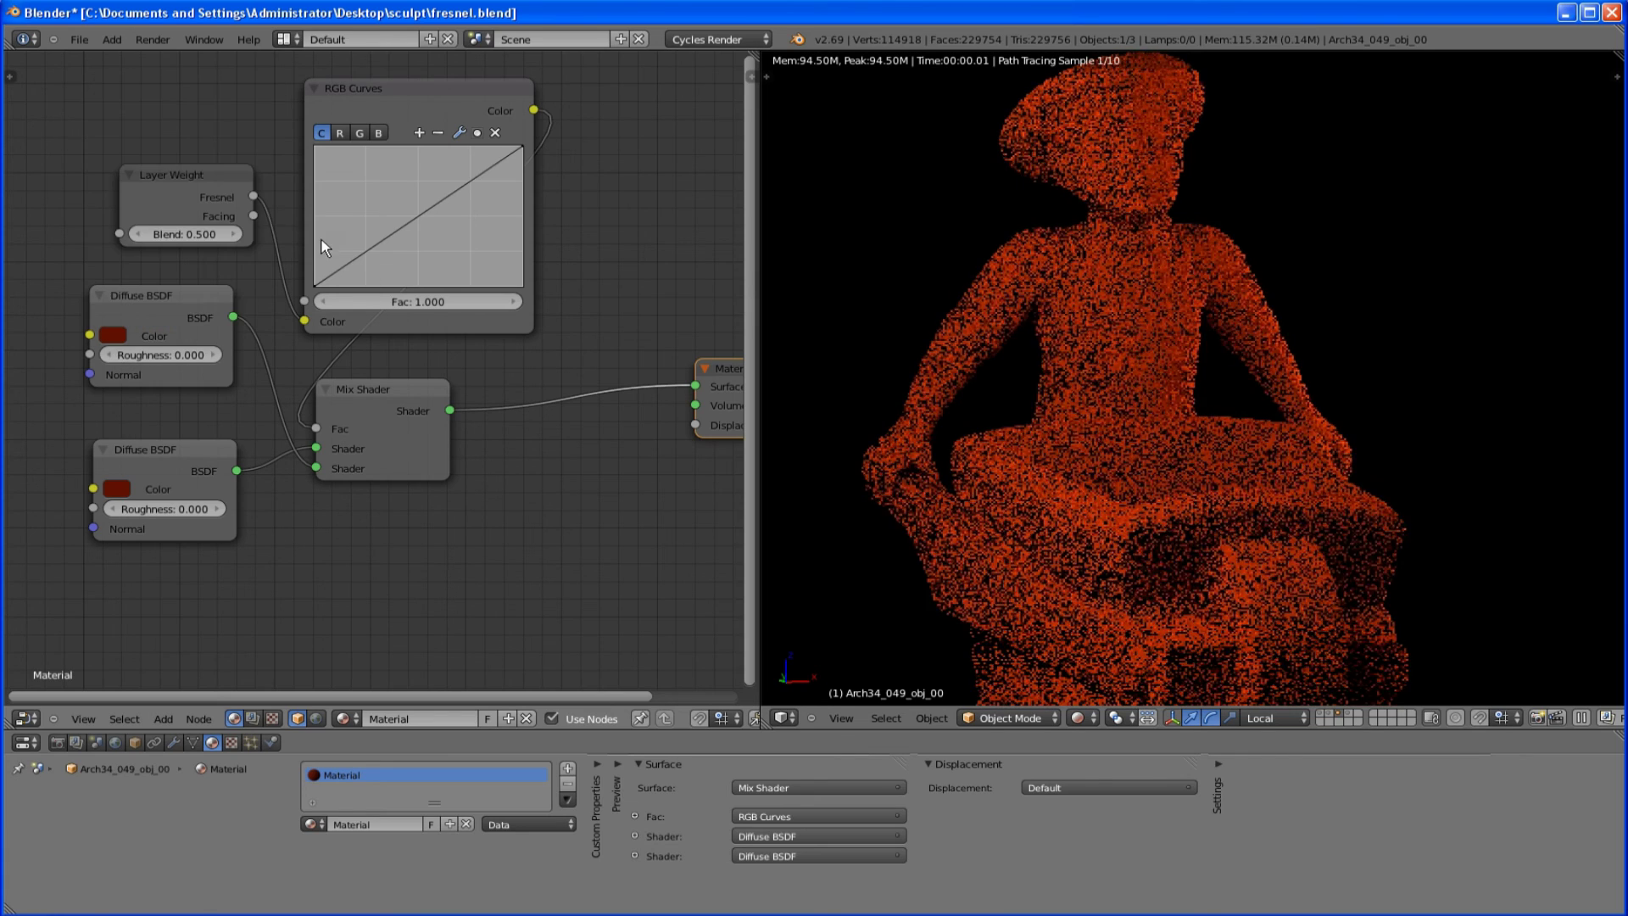
{"action": "left_click", "coordinate": [113, 335]}
{"action": "left_click", "coordinate": [263, 188]}
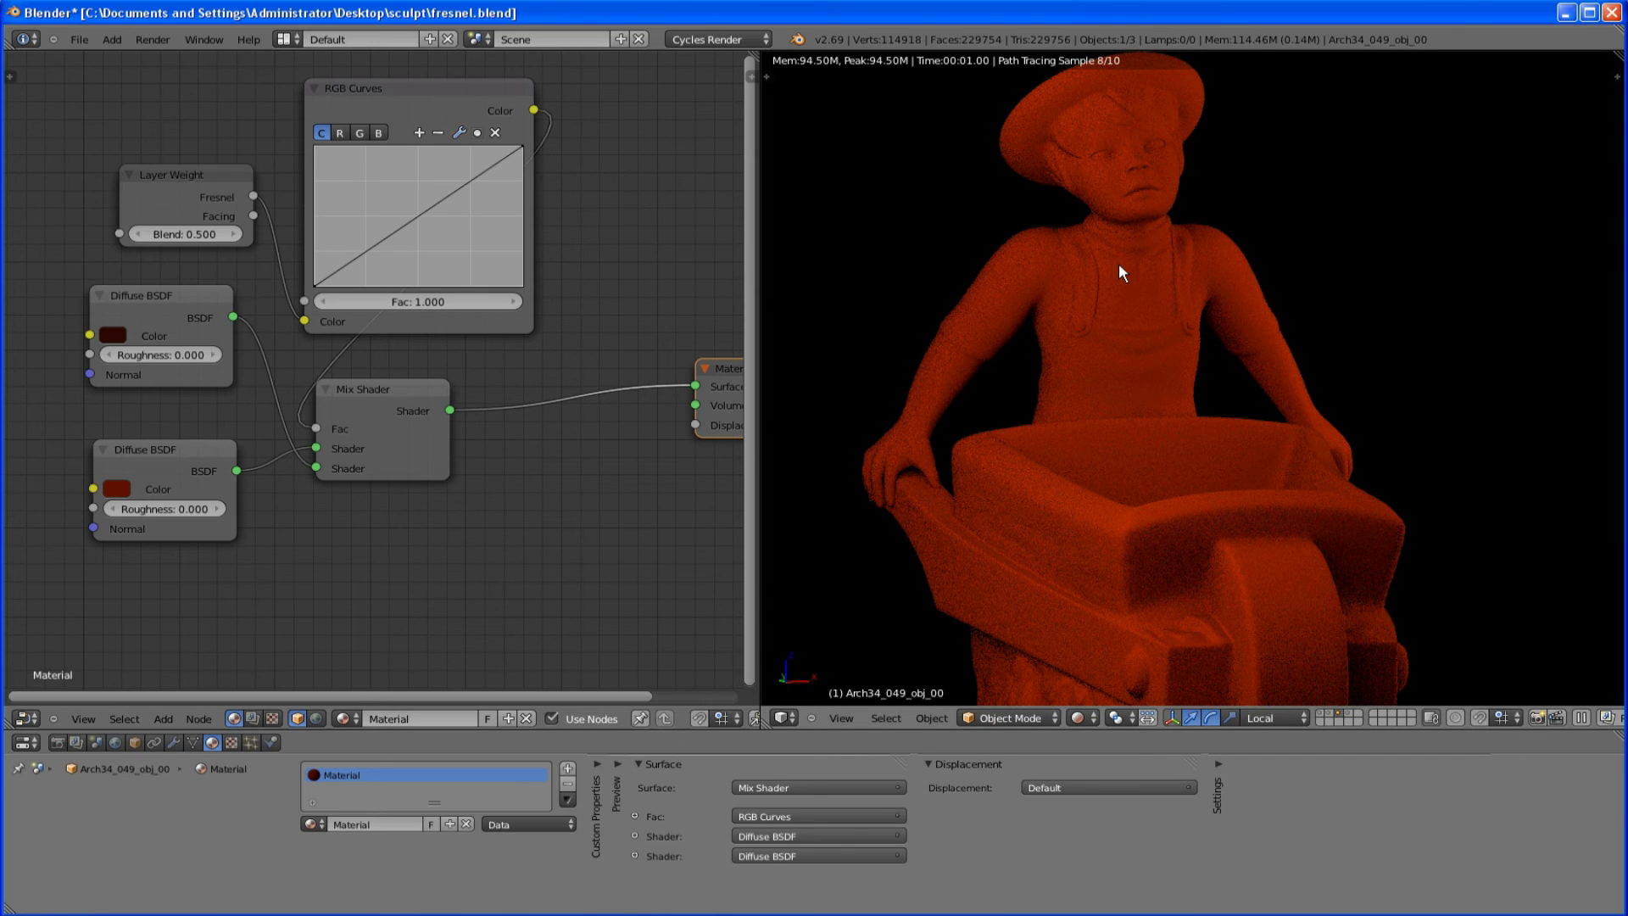
{"action": "mouse_move", "coordinate": [1117, 263]}
{"action": "middle_mouse_down"}
{"action": "mouse_move", "coordinate": [1203, 231]}
{"action": "mouse_move", "coordinate": [1187, 292]}
{"action": "middle_mouse_up"}
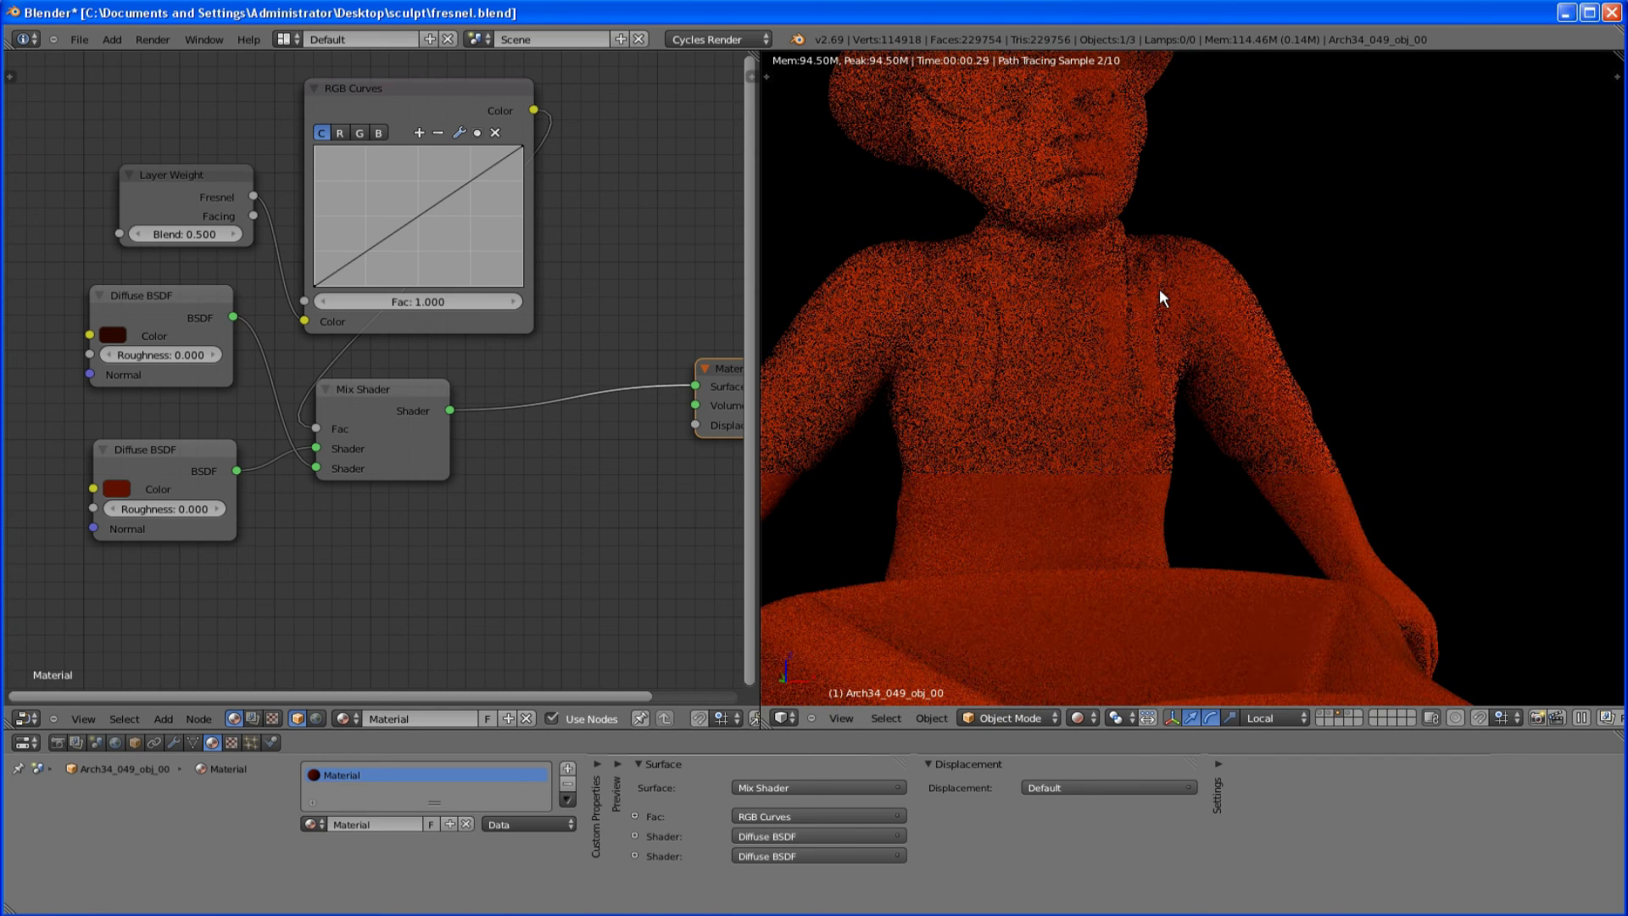
{"action": "scroll", "coordinate": [1209, 394], "scroll_direction": "down", "scroll_amount": 5}
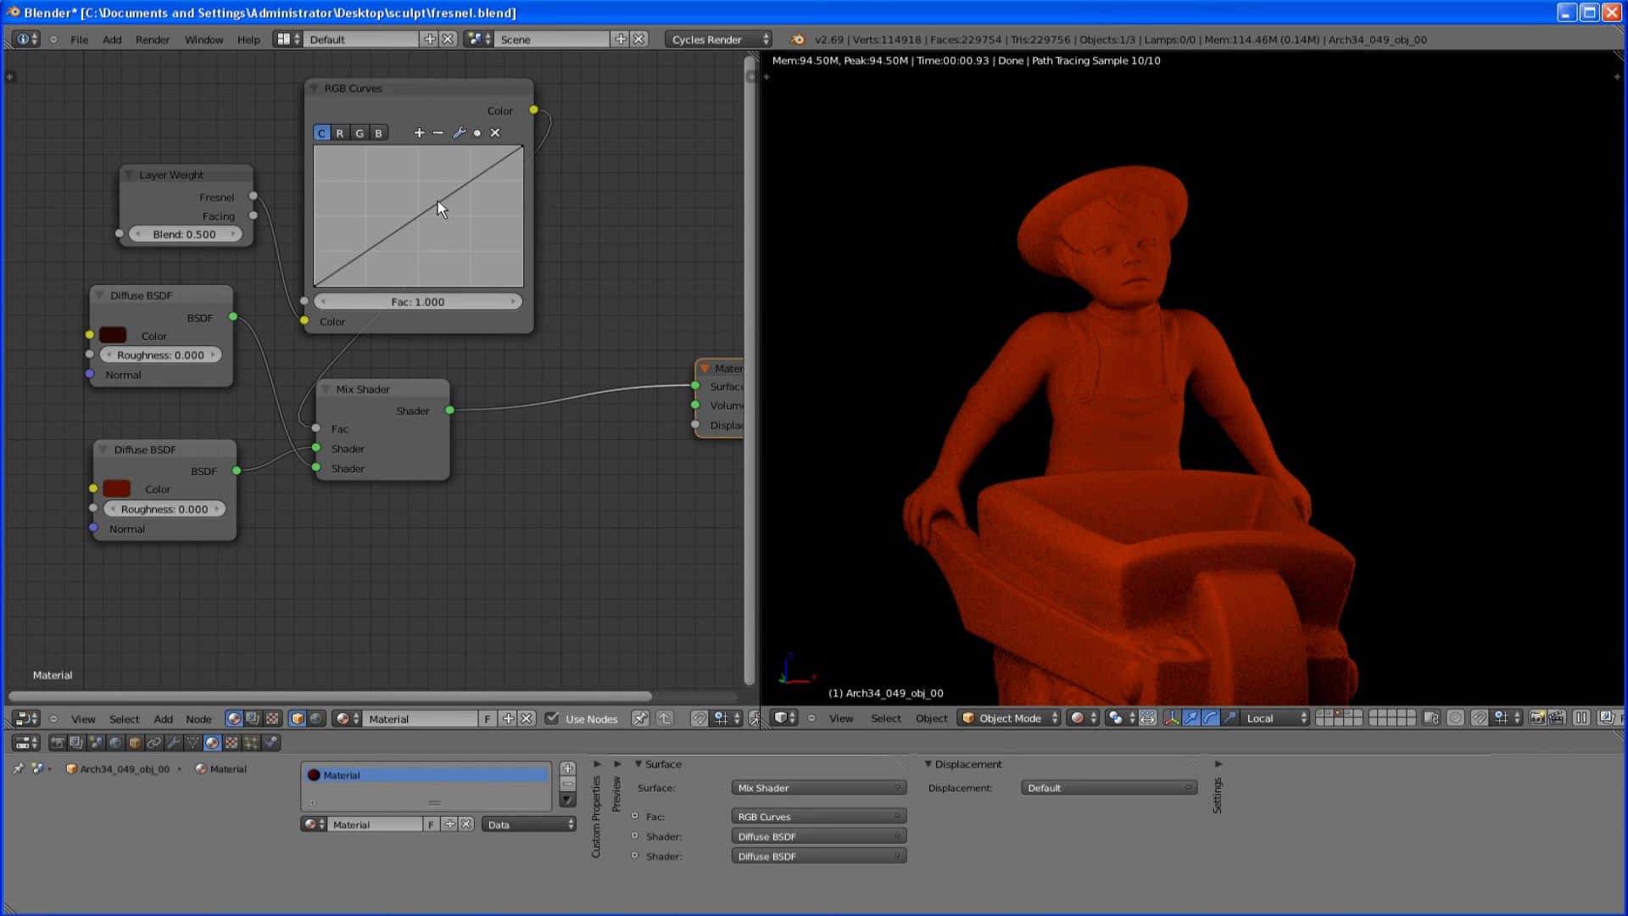
- Make the top Diffuse dark green and set the RGB curve point to X 0.23636, Y 0.46875
{"action": "left_click_drag", "start_coordinate": [436, 201], "coordinate": [359, 185]}
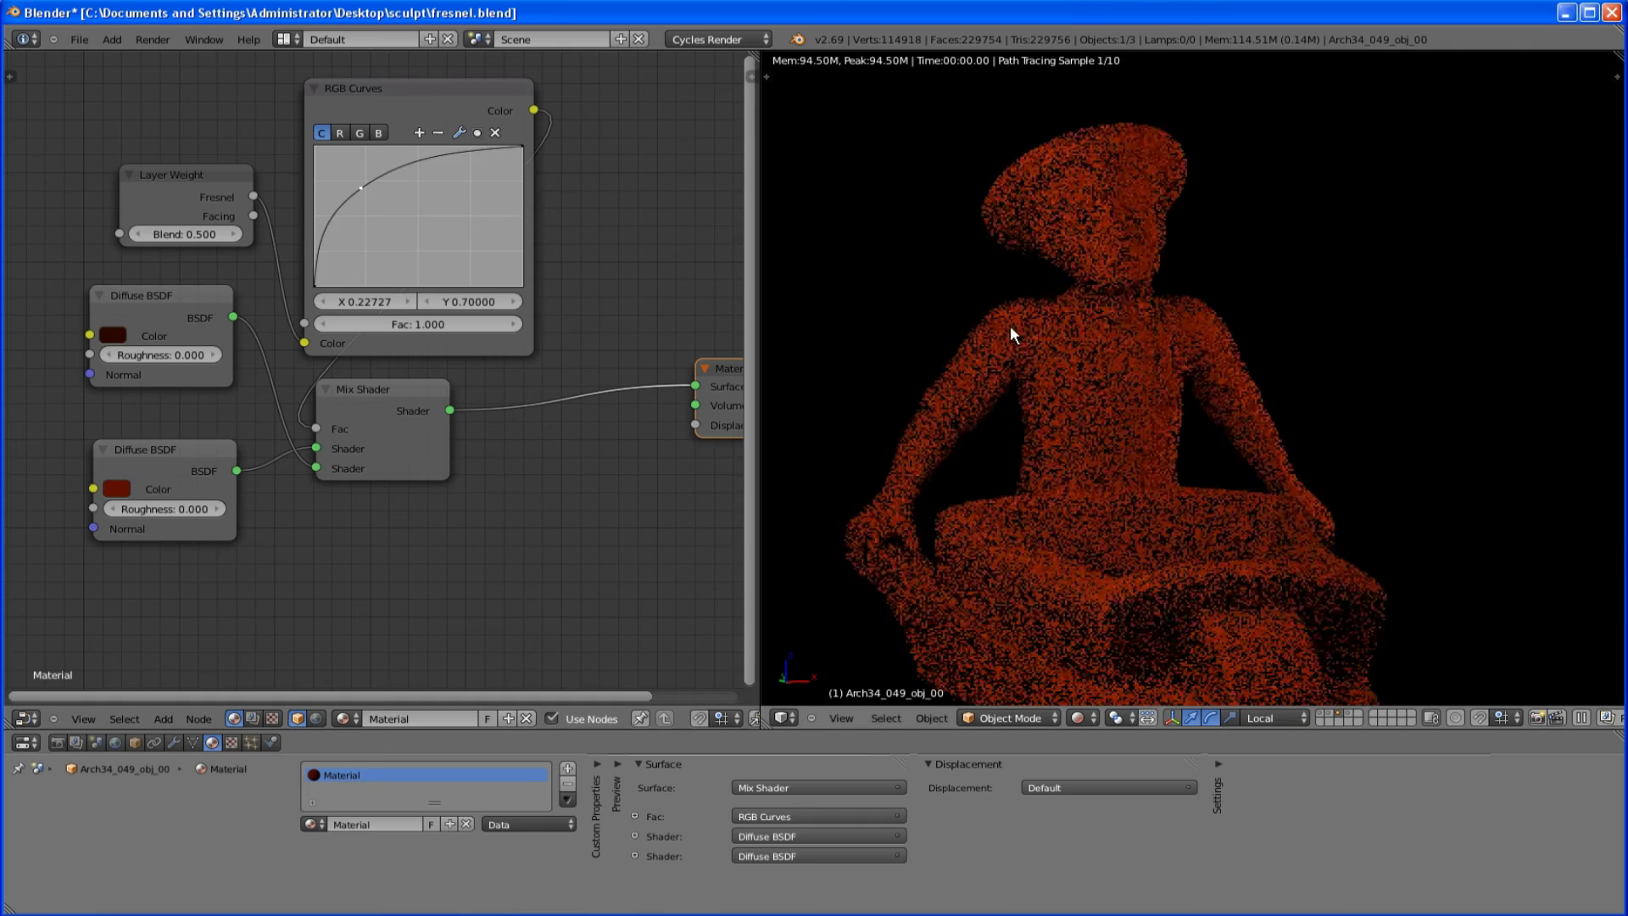
{"action": "left_click", "coordinate": [112, 335]}
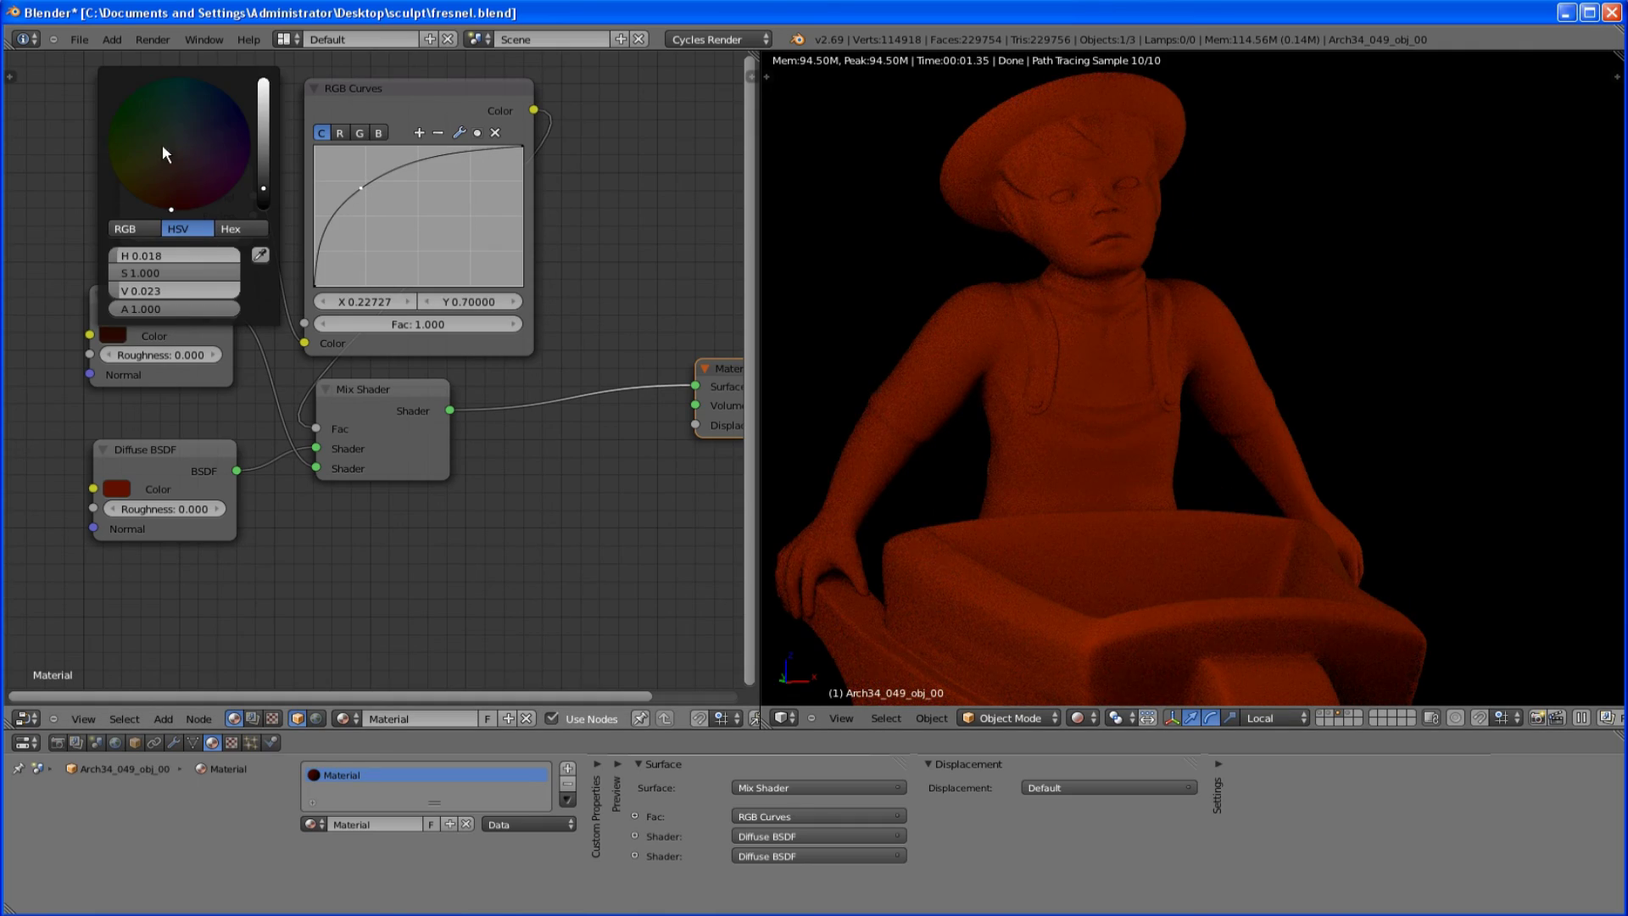
{"action": "left_click", "coordinate": [136, 114]}
{"action": "mouse_move", "coordinate": [266, 148]}
{"action": "left_mouse_down"}
{"action": "mouse_move", "coordinate": [266, 125]}
{"action": "mouse_move", "coordinate": [266, 173]}
{"action": "left_mouse_up"}
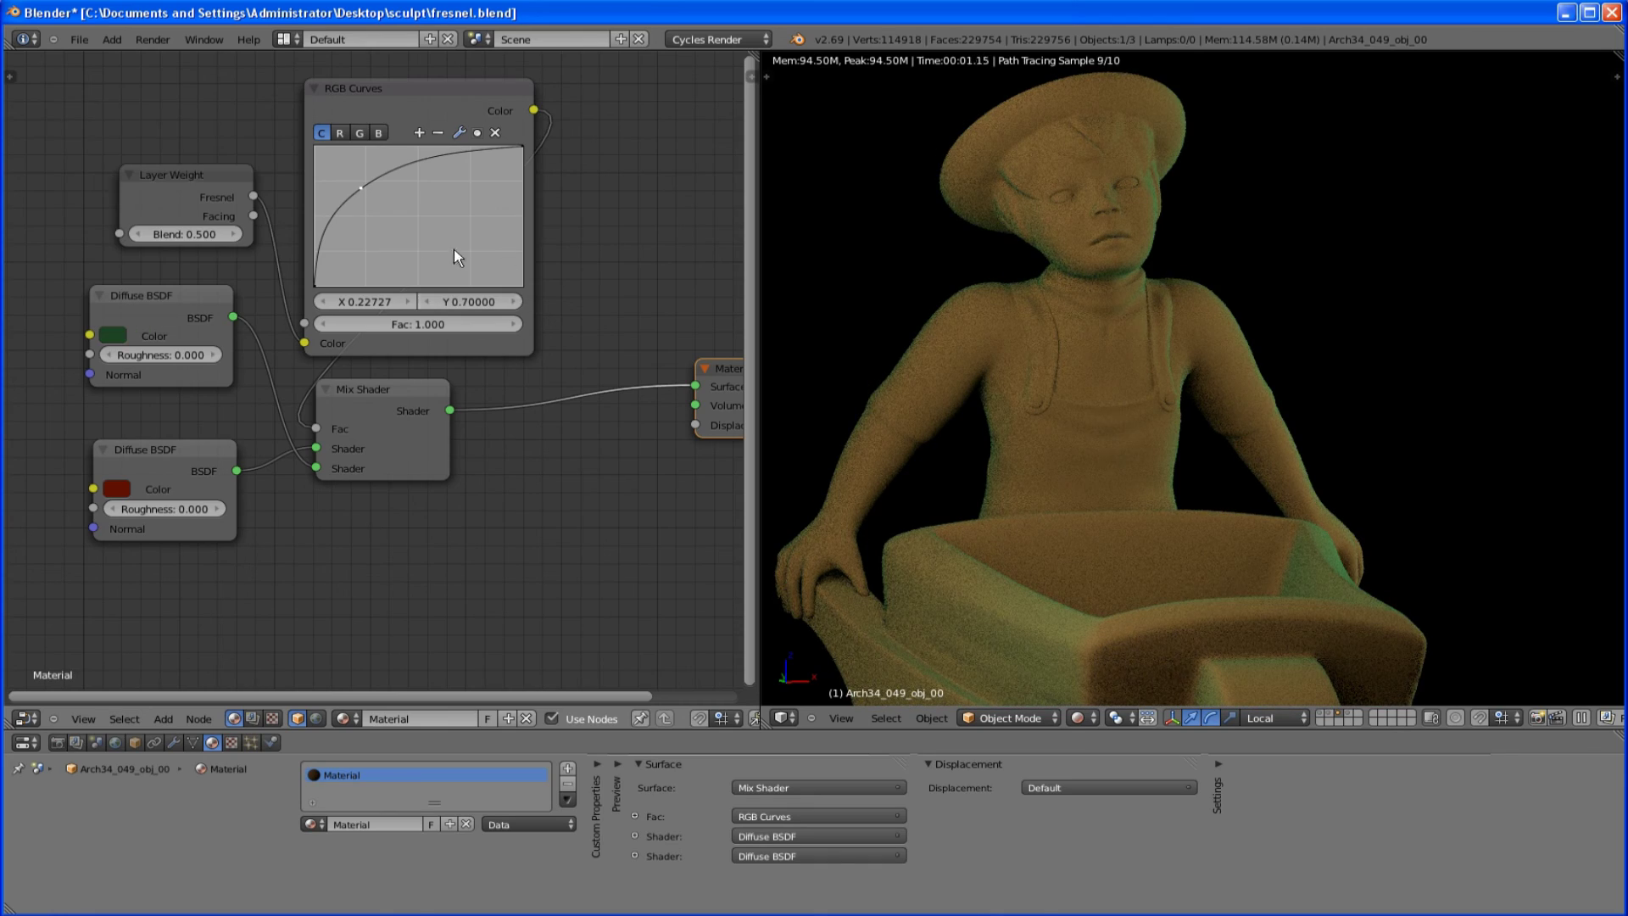
{"action": "left_click_drag", "start_coordinate": [361, 187], "coordinate": [364, 224]}
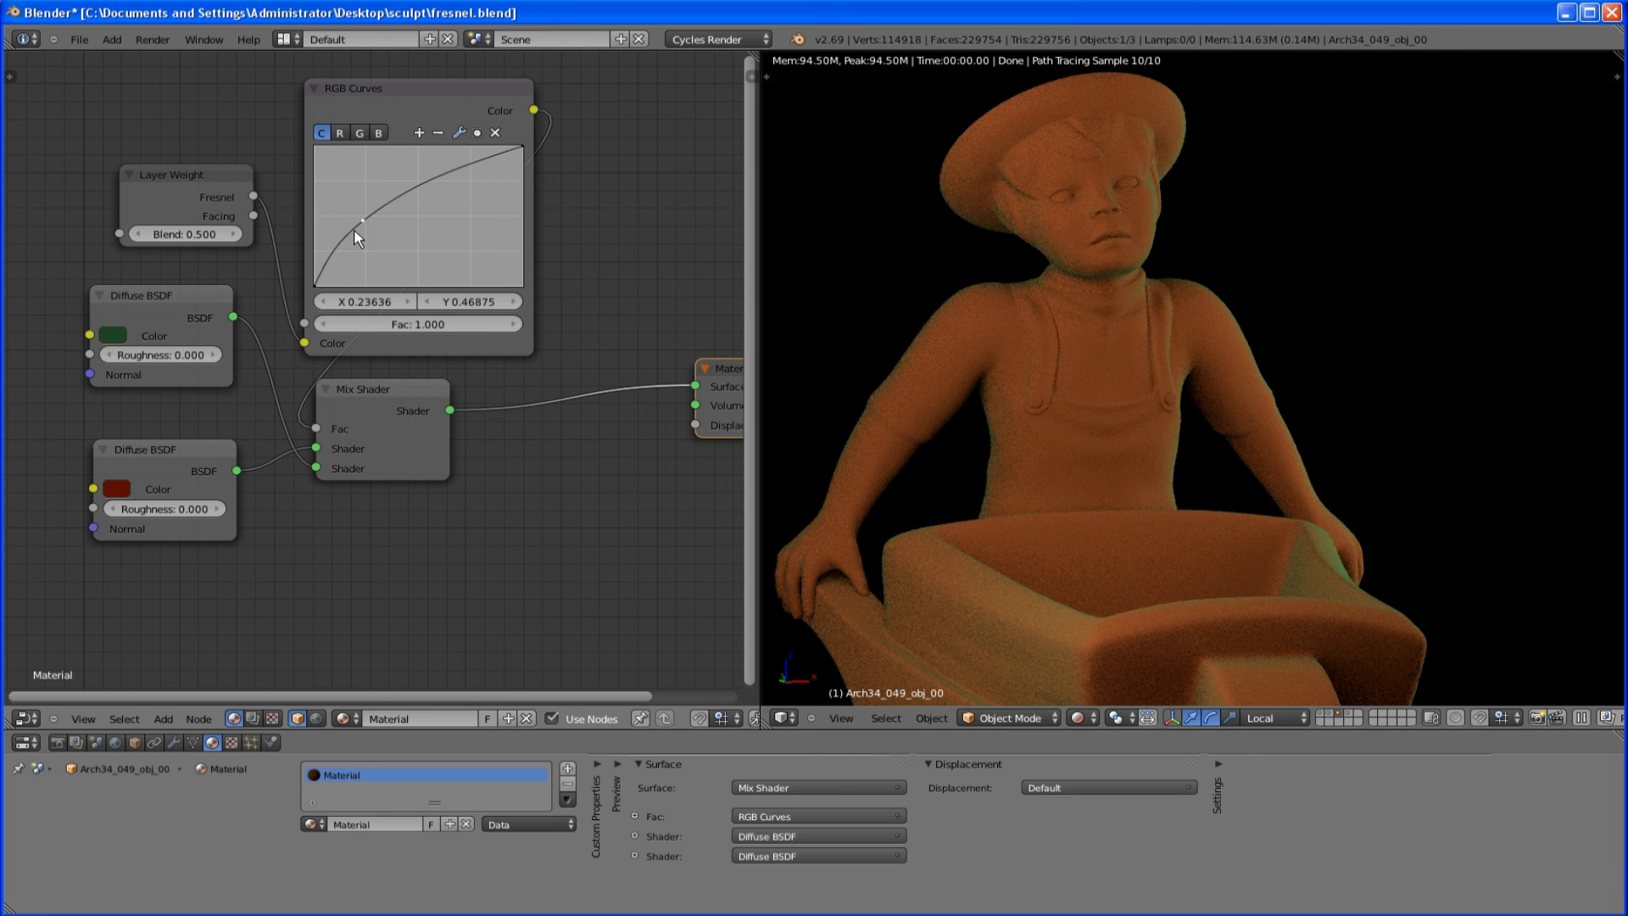
- Zoom out and orbit to a three-quarter front view of the boy sculpture
{"action": "scroll", "coordinate": [1410, 394], "scroll_direction": "down", "scroll_amount": 5}
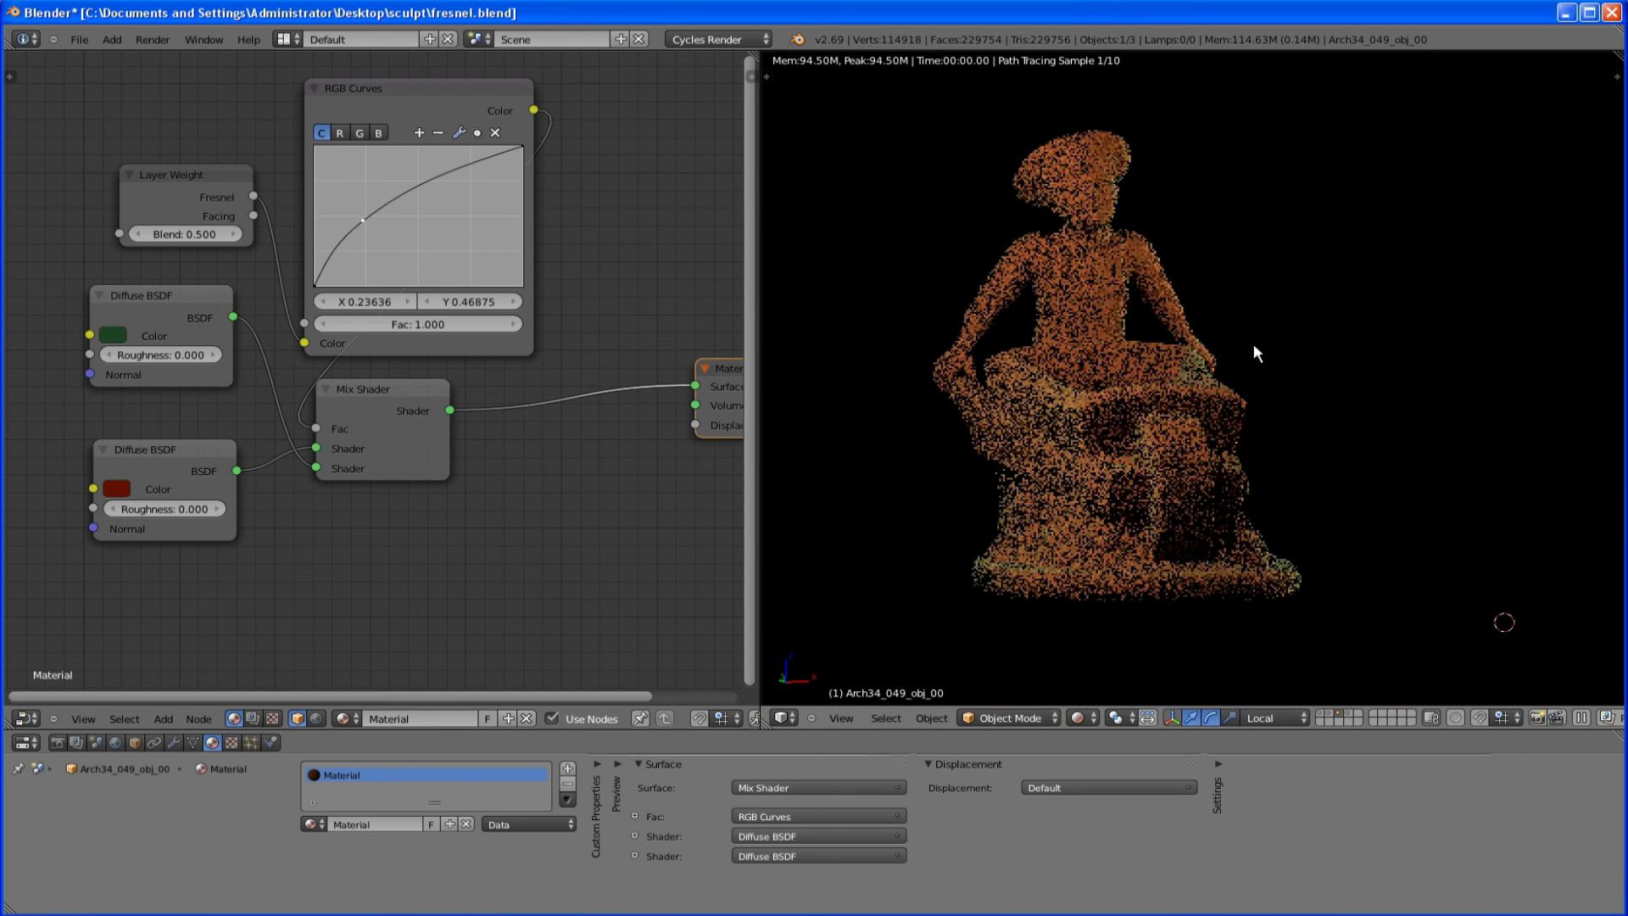
{"action": "middle_click_drag", "start_coordinate": [1223, 348], "coordinate": [1238, 347]}
{"action": "scroll", "coordinate": [1238, 348], "scroll_direction": "up", "scroll_amount": 3}
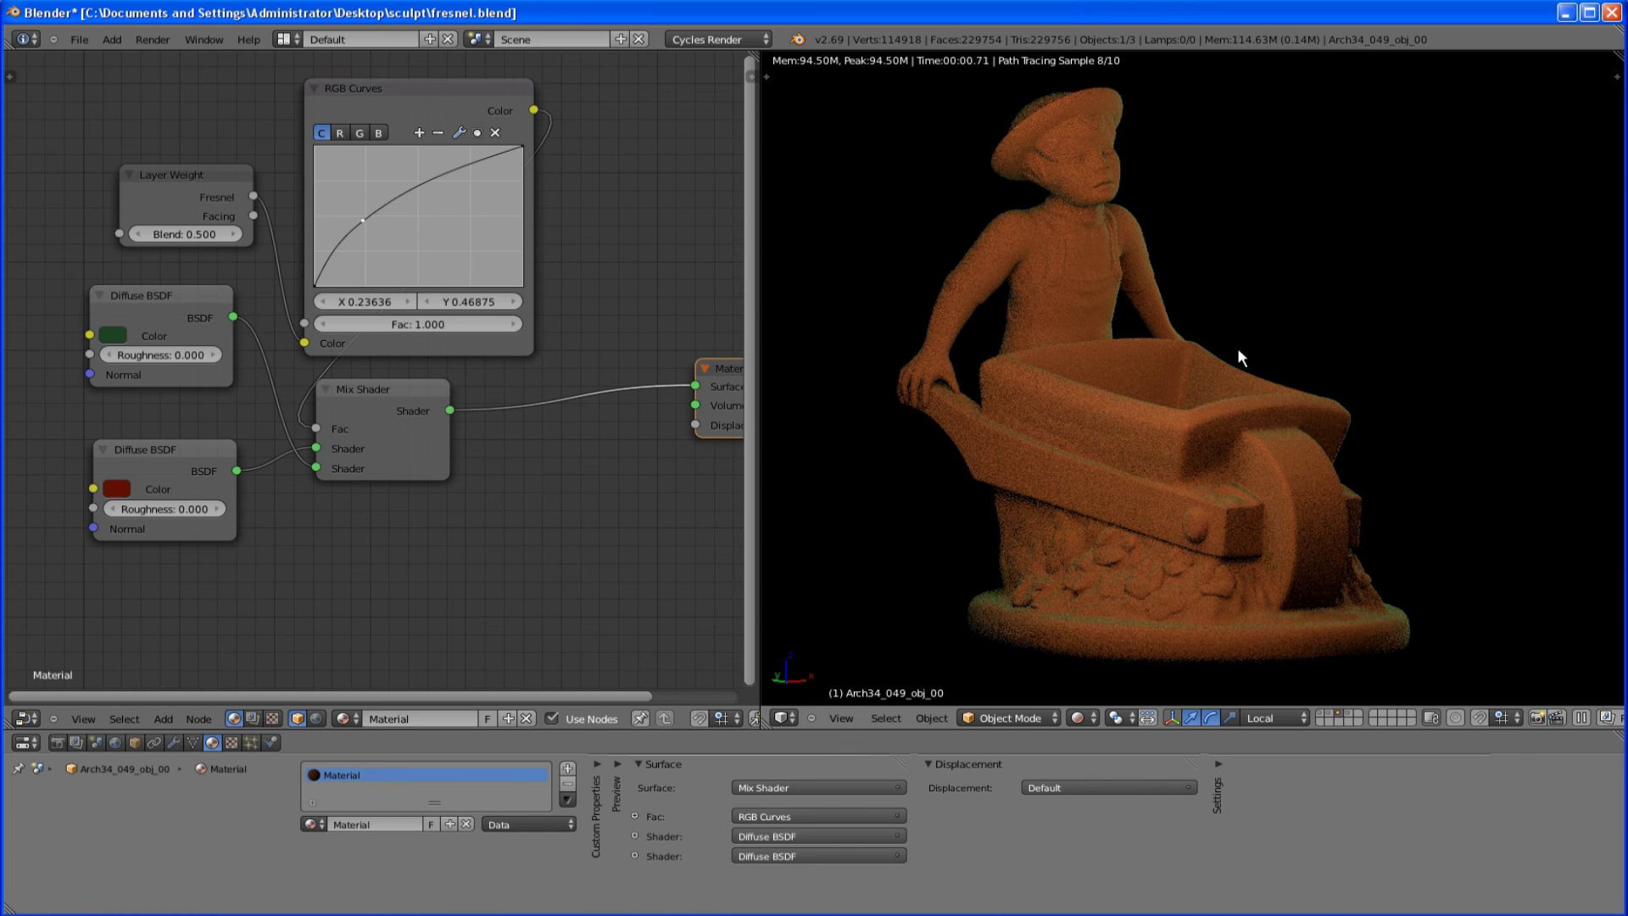